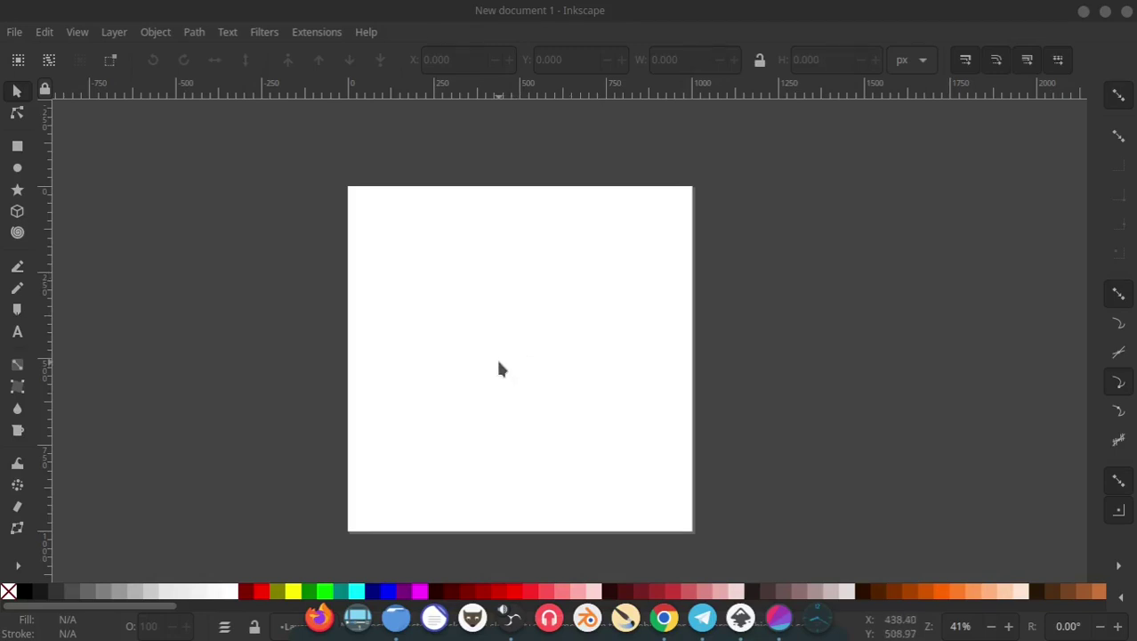
Step: Zoom in and draw a small black rectangle on the page
scroll(479, 284, left, 2)
scroll(532, 284, right, 1)
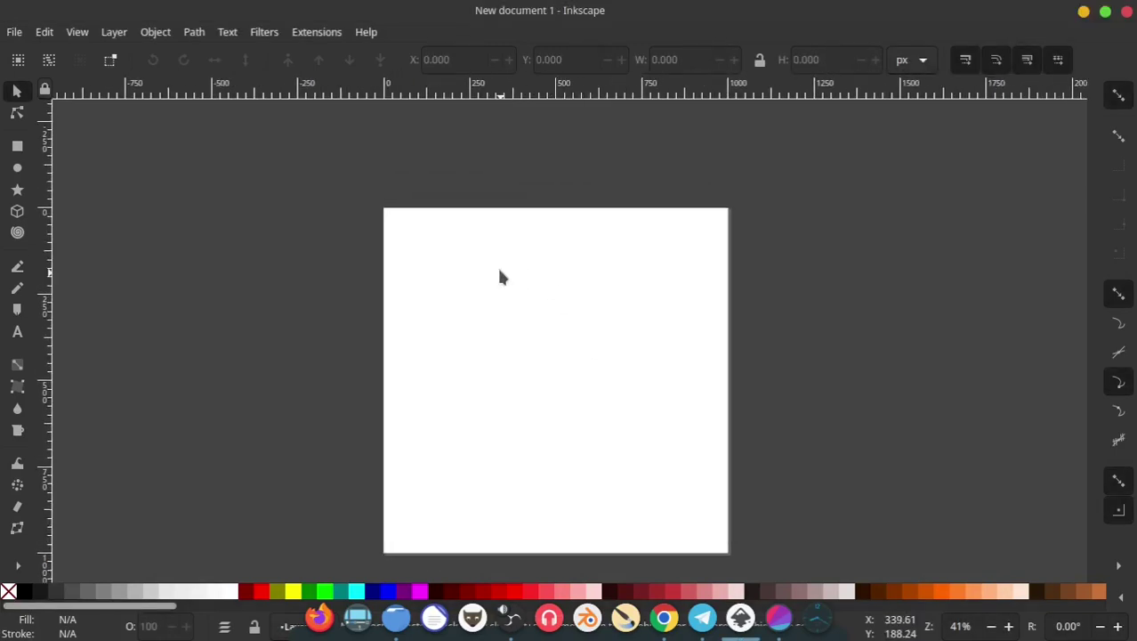
scroll(493, 267, up, 1)
scroll(481, 280, up, 1)
scroll(473, 294, up, 2)
scroll(463, 276, up, 1)
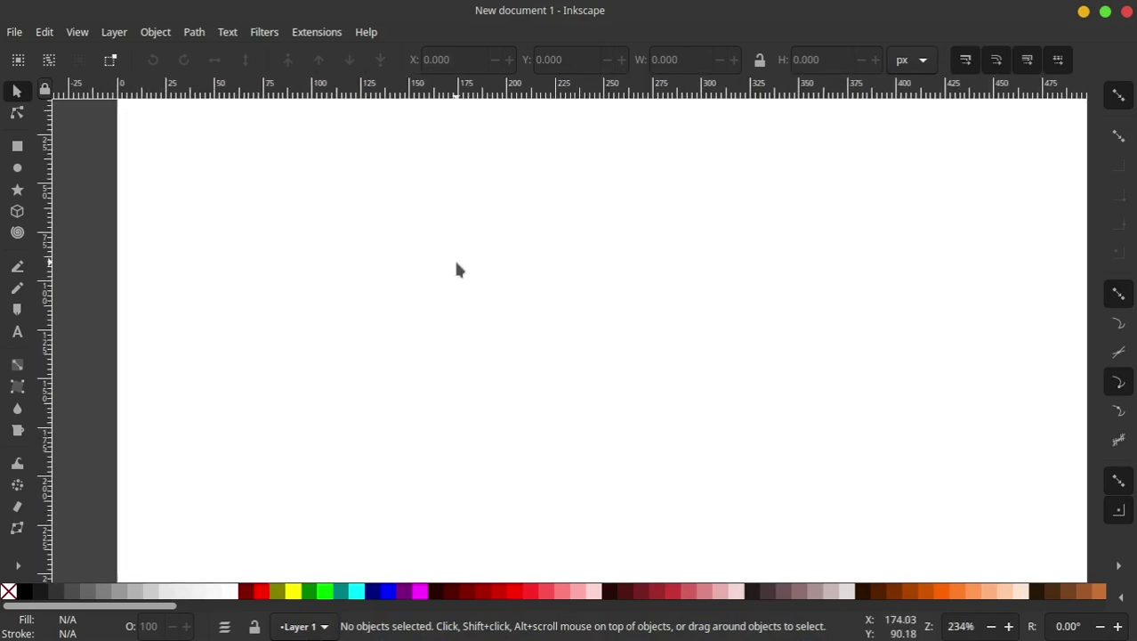
click(17, 148)
scroll(416, 282, left, 1)
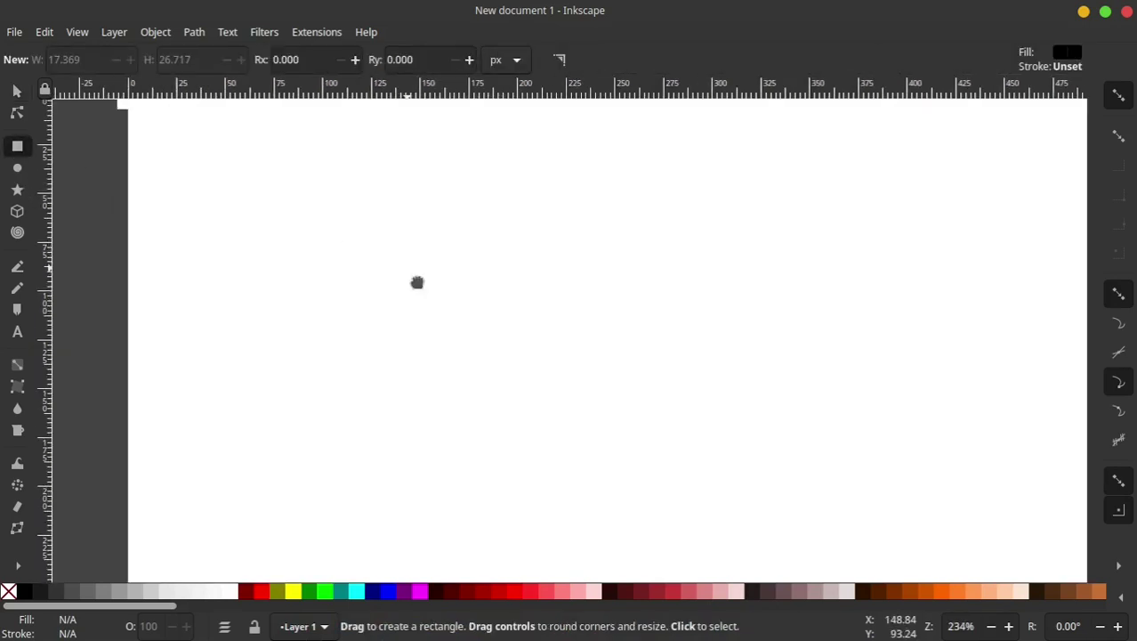
scroll(401, 303, up, 3)
scroll(392, 320, left, 2)
drag(361, 306, 405, 403)
Step: Resize the rectangle to 10 px wide by 20 px tall, with units in px
click(17, 90)
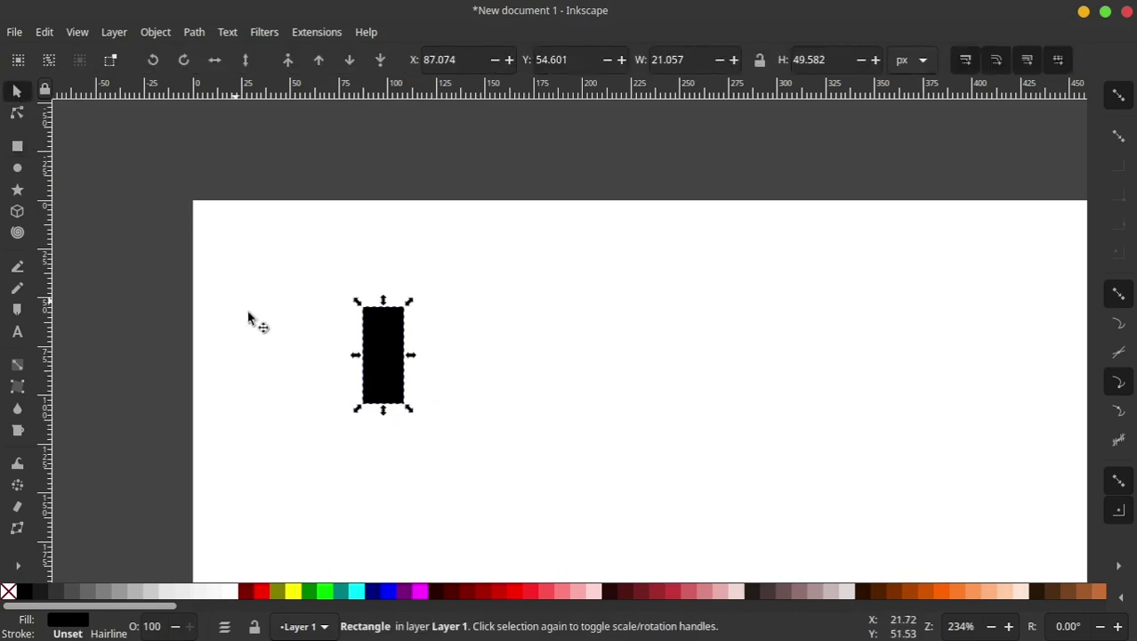
click(696, 60)
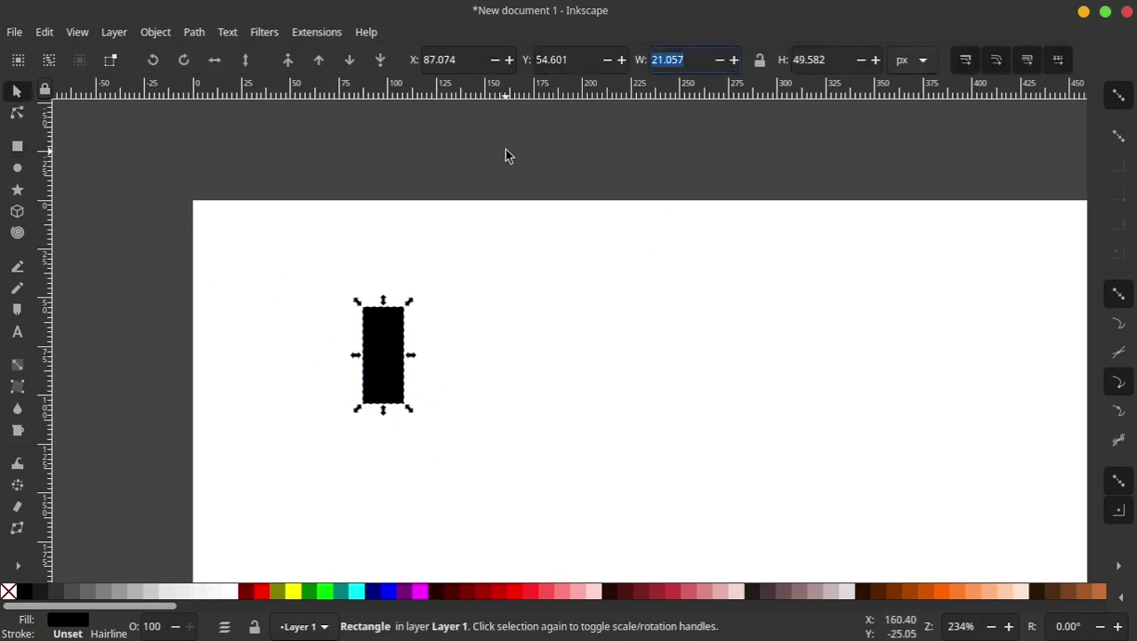
click(924, 64)
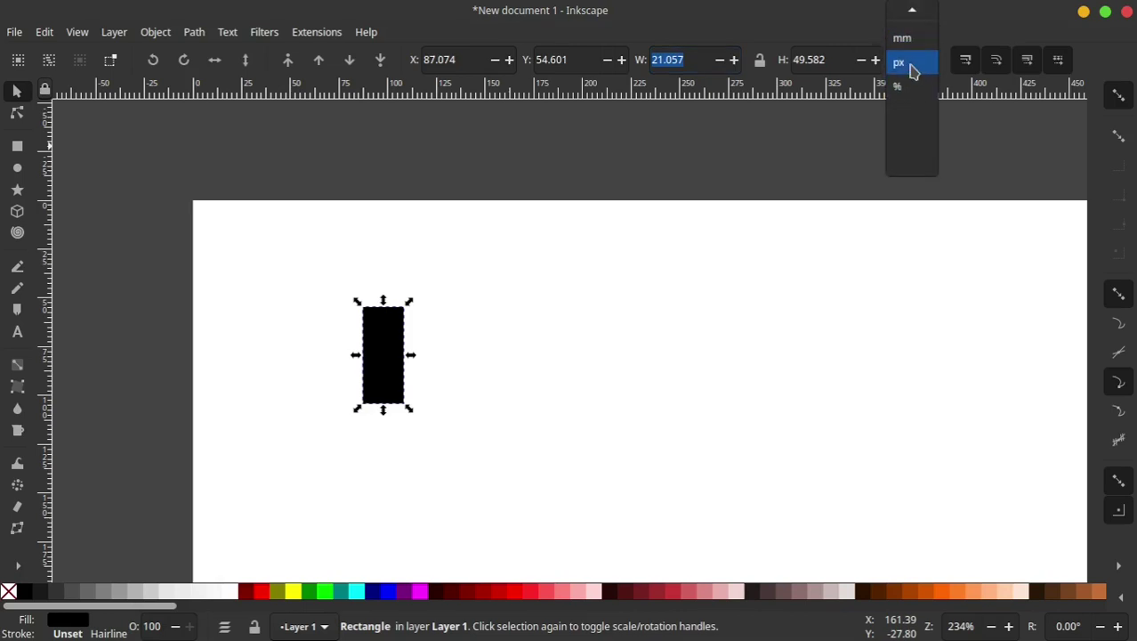
click(915, 64)
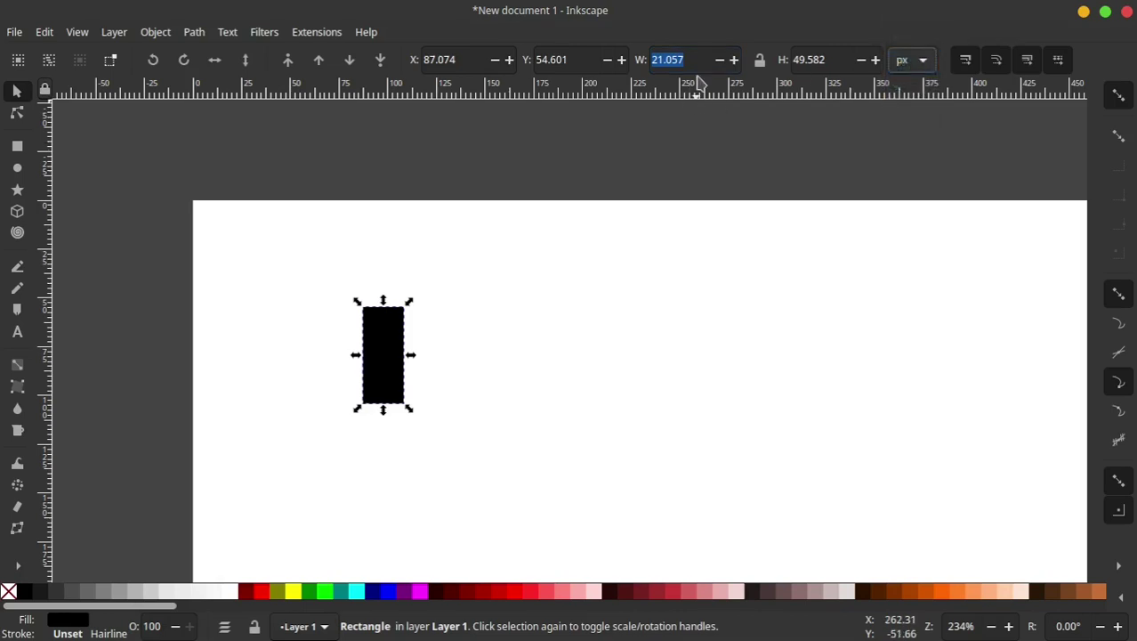
mouse_move(594, 7)
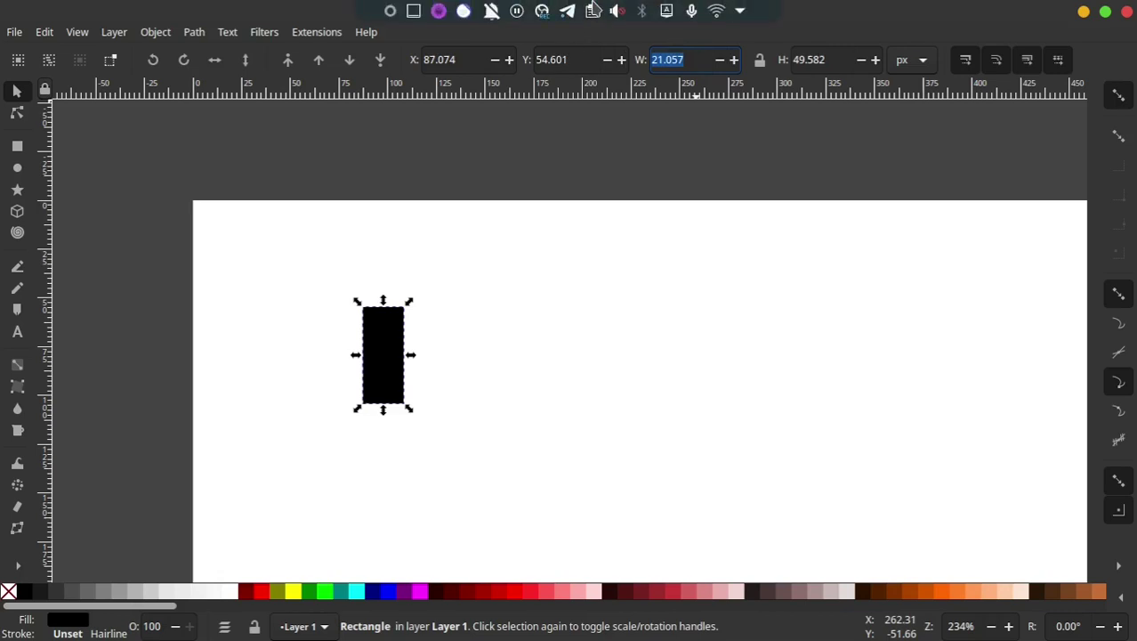
text(10)
key(Return)
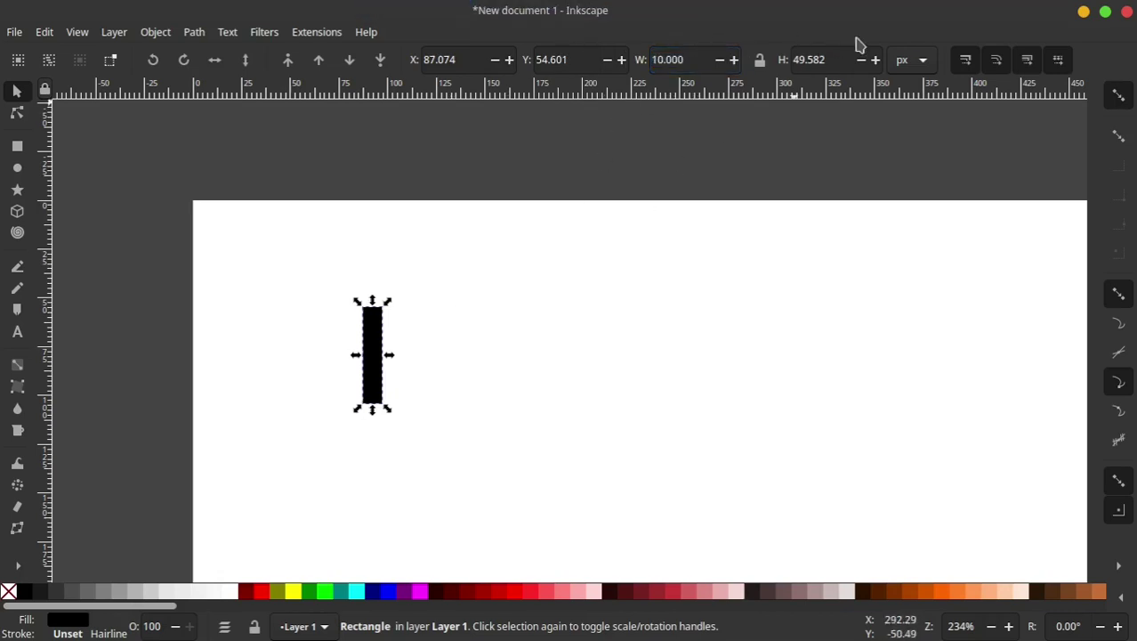
double_click(838, 64)
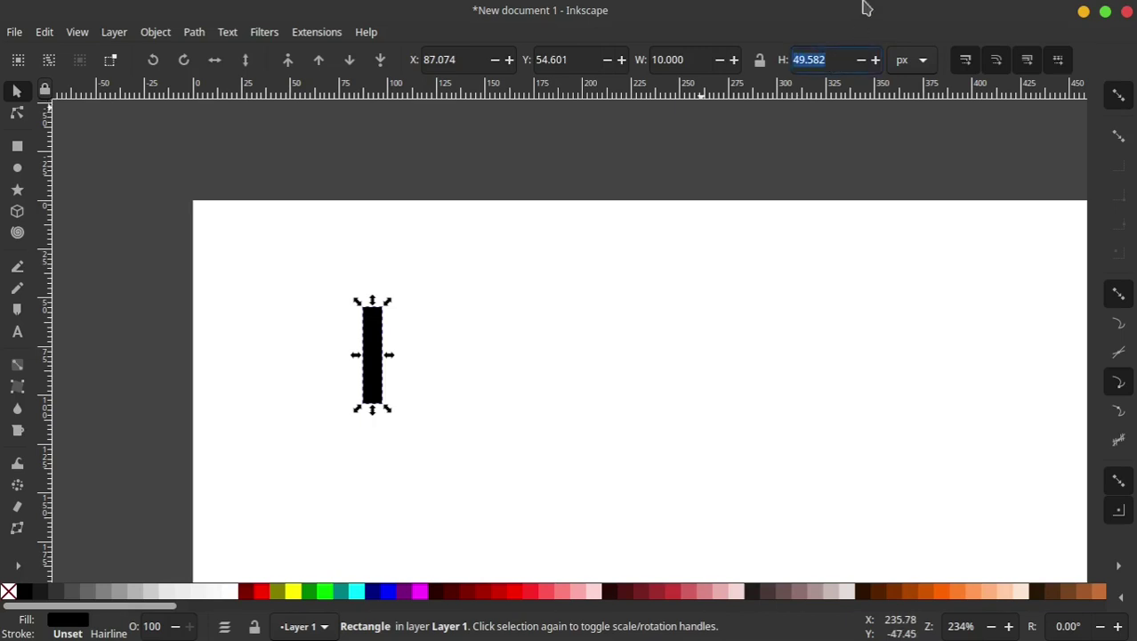
text(20)
key(Return)
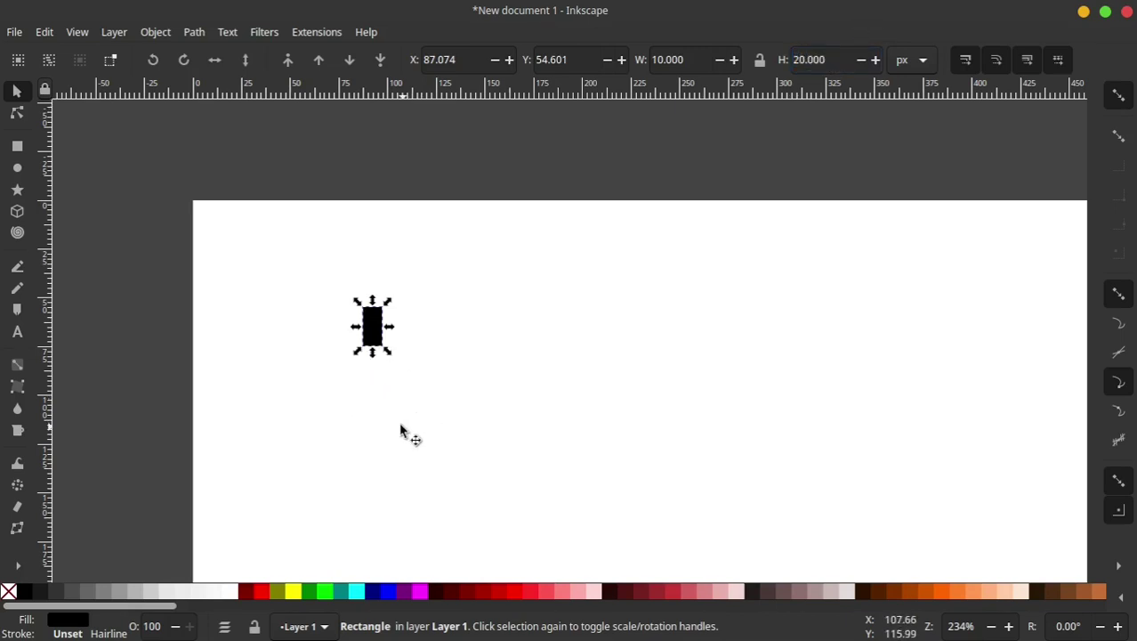
ctrl+scroll(372, 325, up, 1)
Step: Duplicate the rectangle, move the copy aside and rotate it 90° to lie horizontally
ctrl+scroll(377, 318, up, 3)
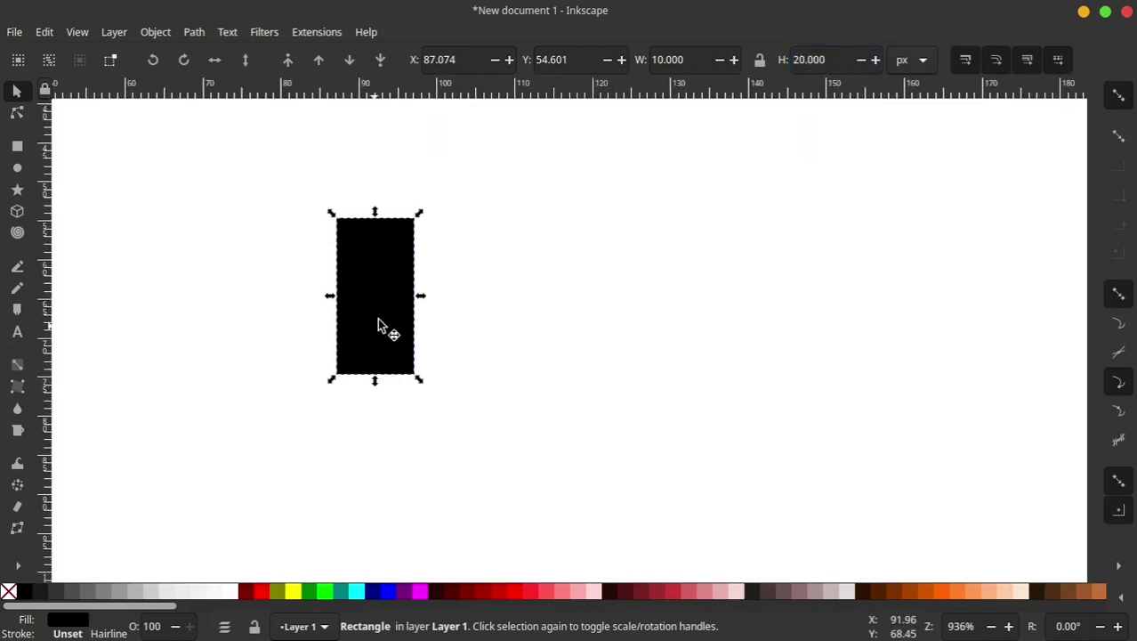
right_click(355, 358)
click(383, 265)
drag(370, 334, 524, 314)
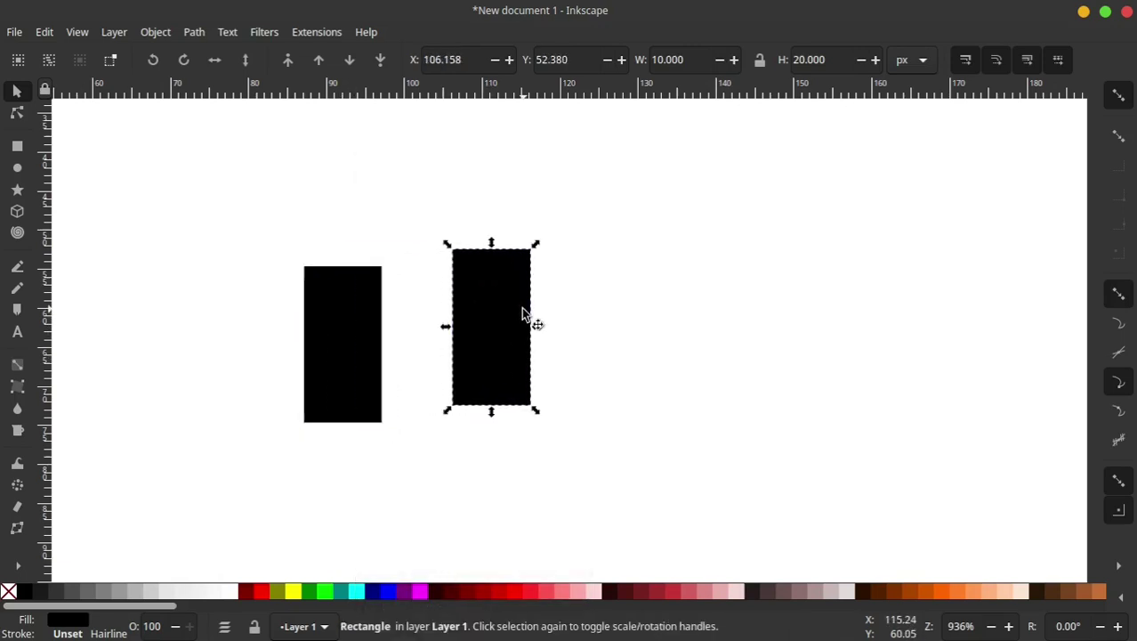
click(506, 358)
drag(535, 411, 563, 307)
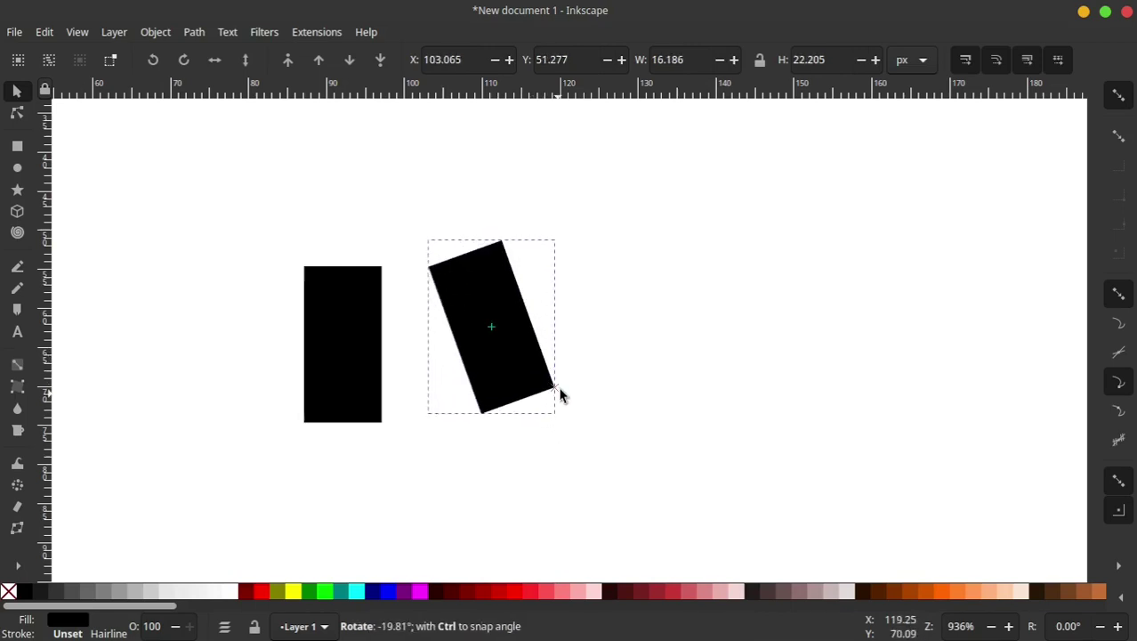
click(586, 237)
Step: Snap the horizontal copy to the upright rectangle's top-right corner, forming an L
scroll(572, 312, left, 3)
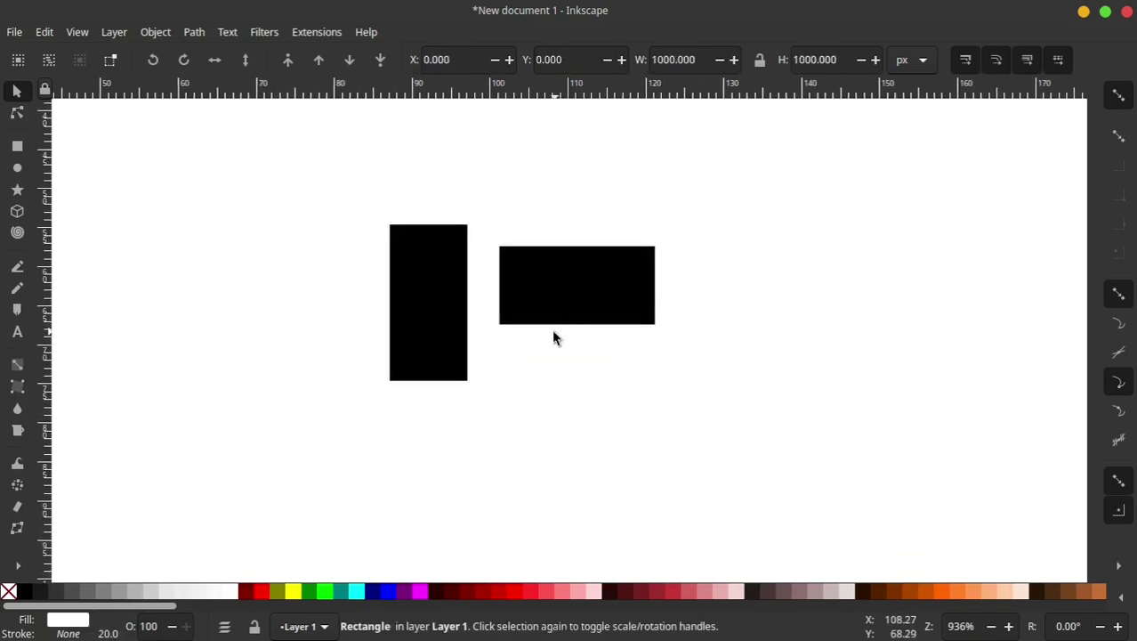
scroll(566, 373, up, 1)
mouse_move(565, 374)
mouse_down()
mouse_move(599, 345)
mouse_move(593, 329)
mouse_up()
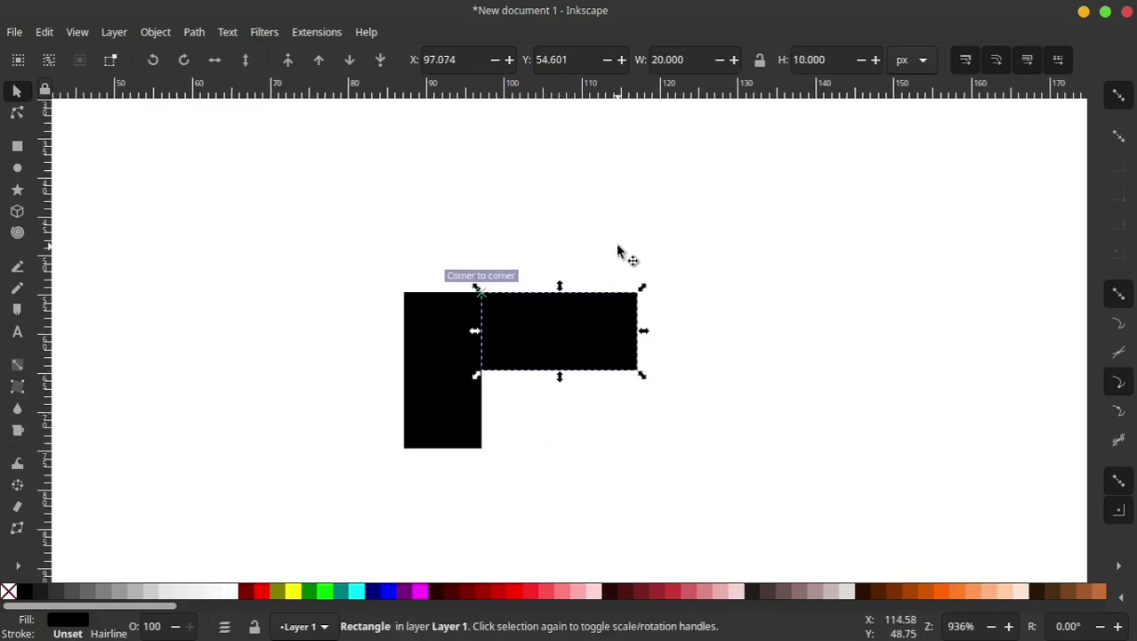
click(451, 393)
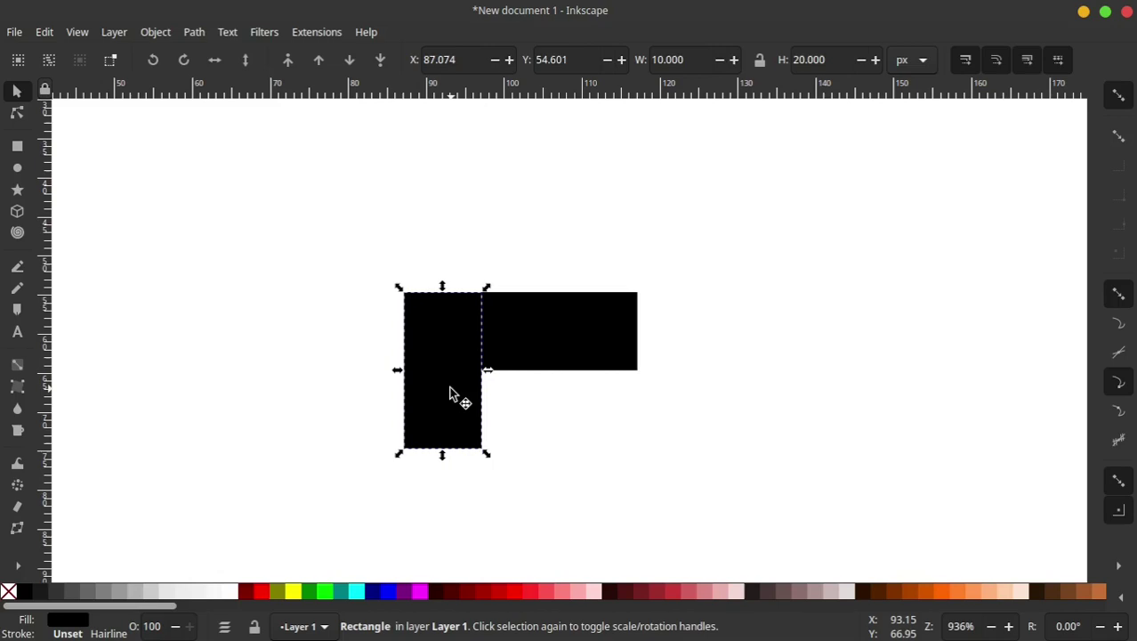
Step: Add a vertical linear gradient to the upright rectangle with a near-black 252525 bottom stop
click(26, 369)
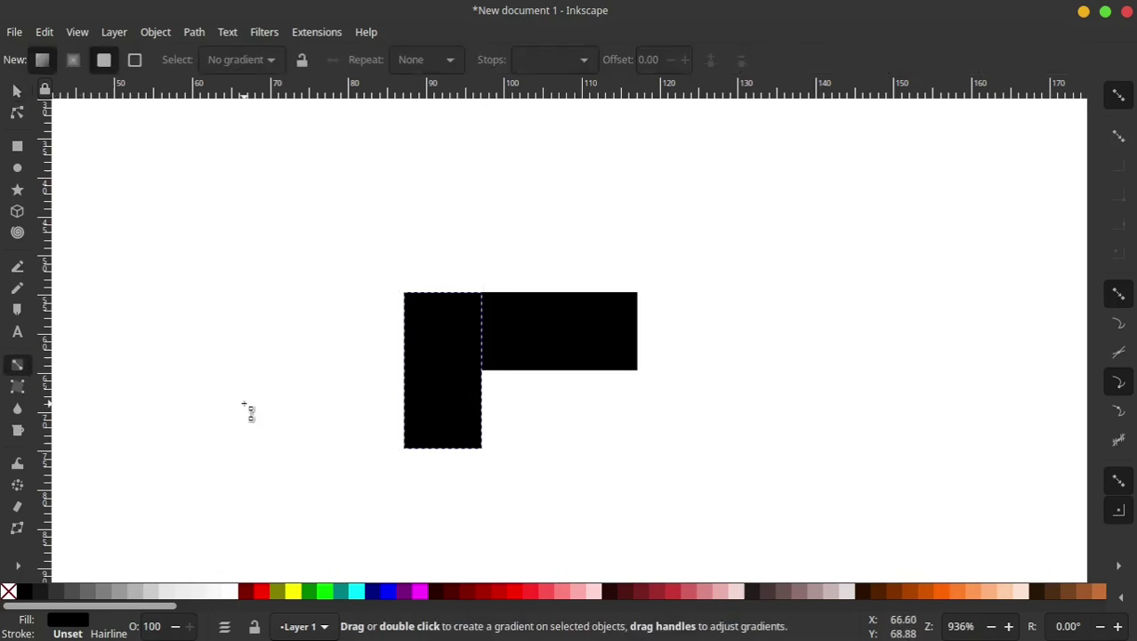
double_click(71, 619)
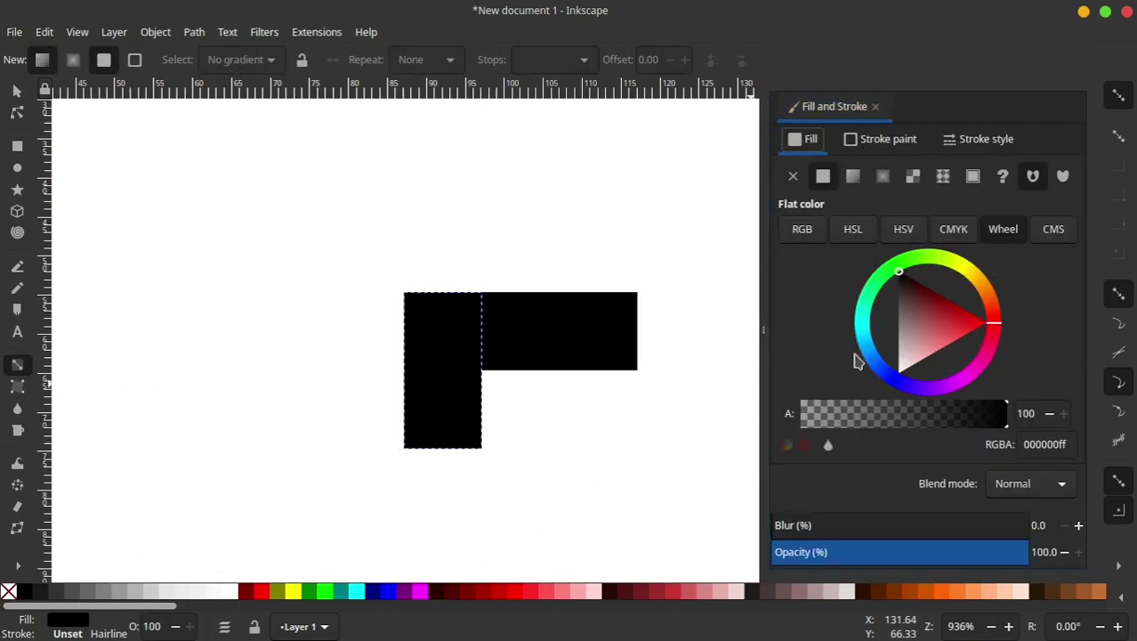
drag(443, 456, 444, 361)
click(444, 306)
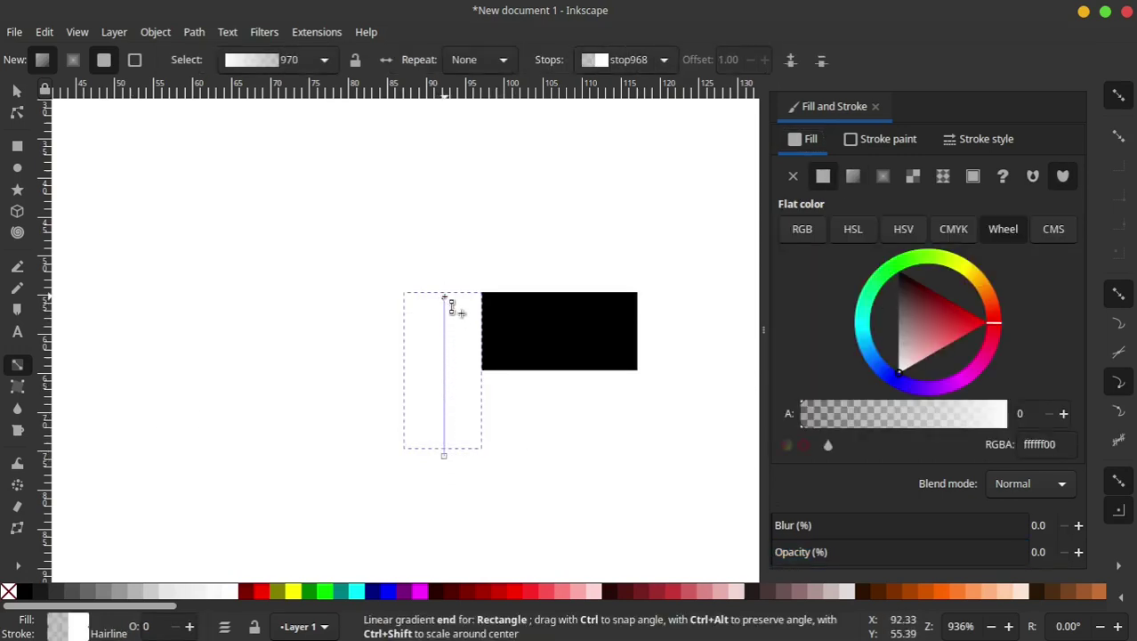
mouse_move(915, 363)
mouse_down()
mouse_move(858, 381)
mouse_move(833, 413)
mouse_move(1009, 413)
mouse_up()
click(443, 454)
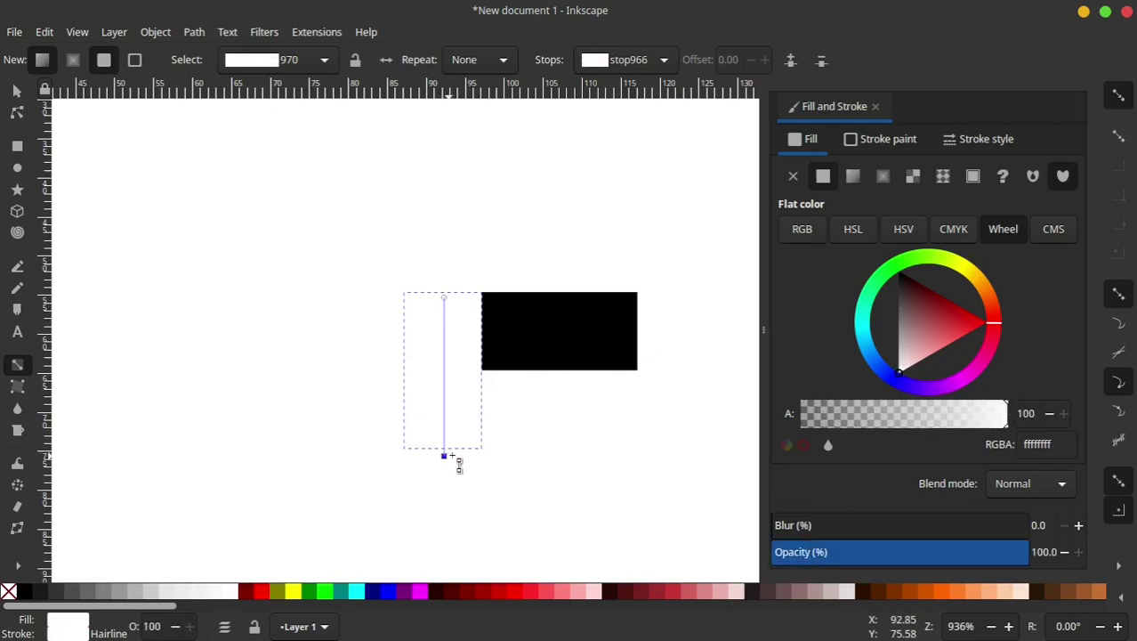
drag(898, 307, 897, 287)
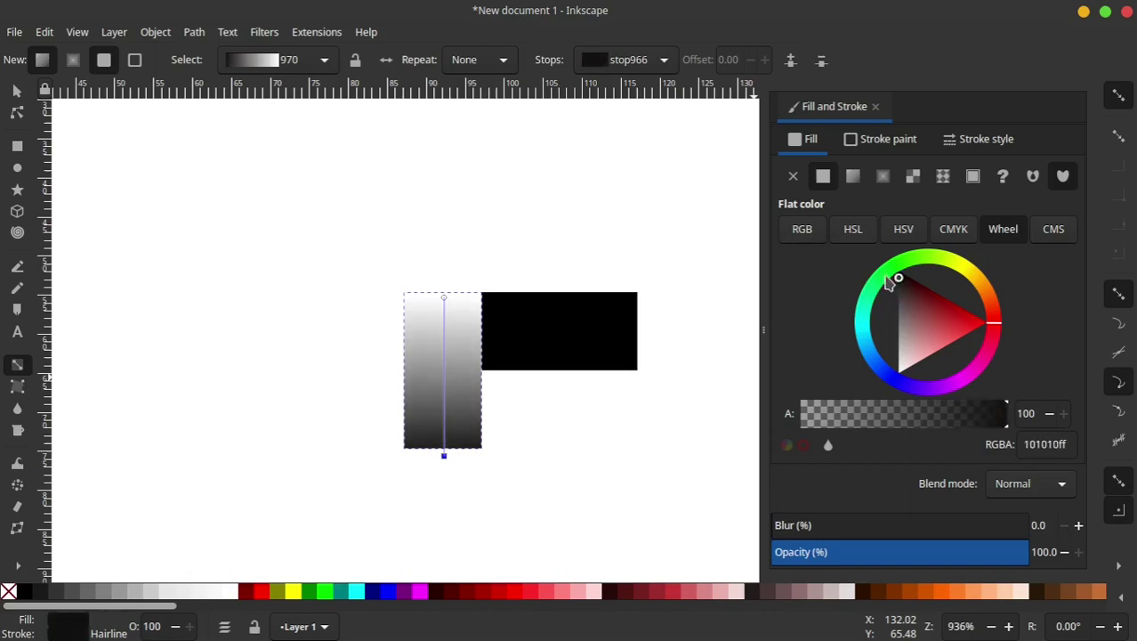
drag(874, 411, 1009, 413)
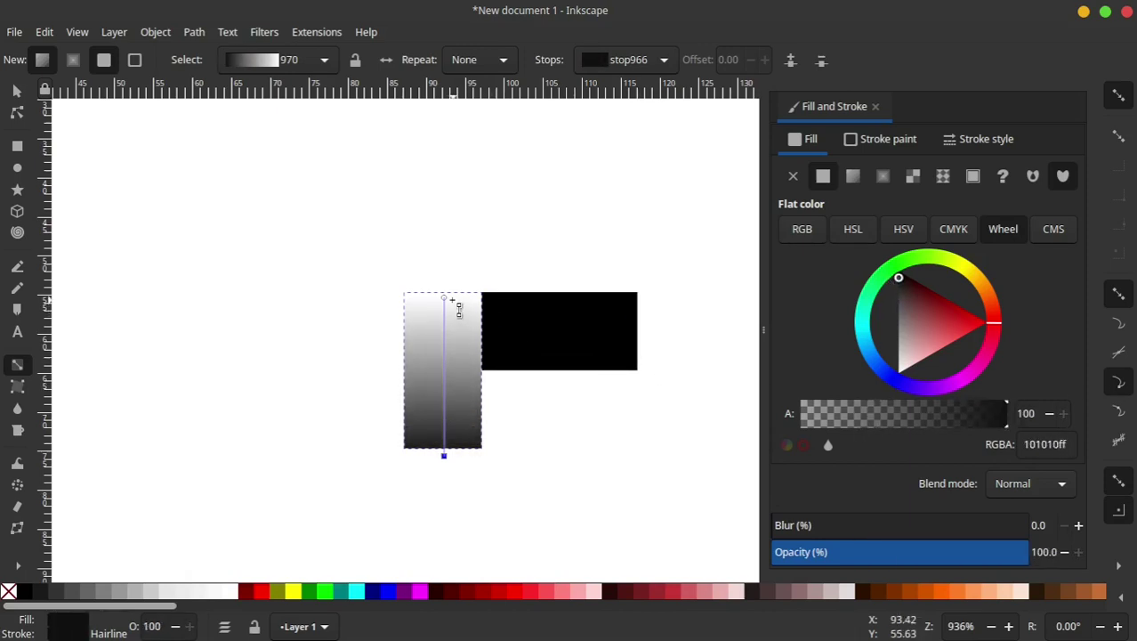
Step: Move the top gradient stop above the rectangle and set it to light grey dfdfdf
drag(444, 298, 445, 273)
click(445, 266)
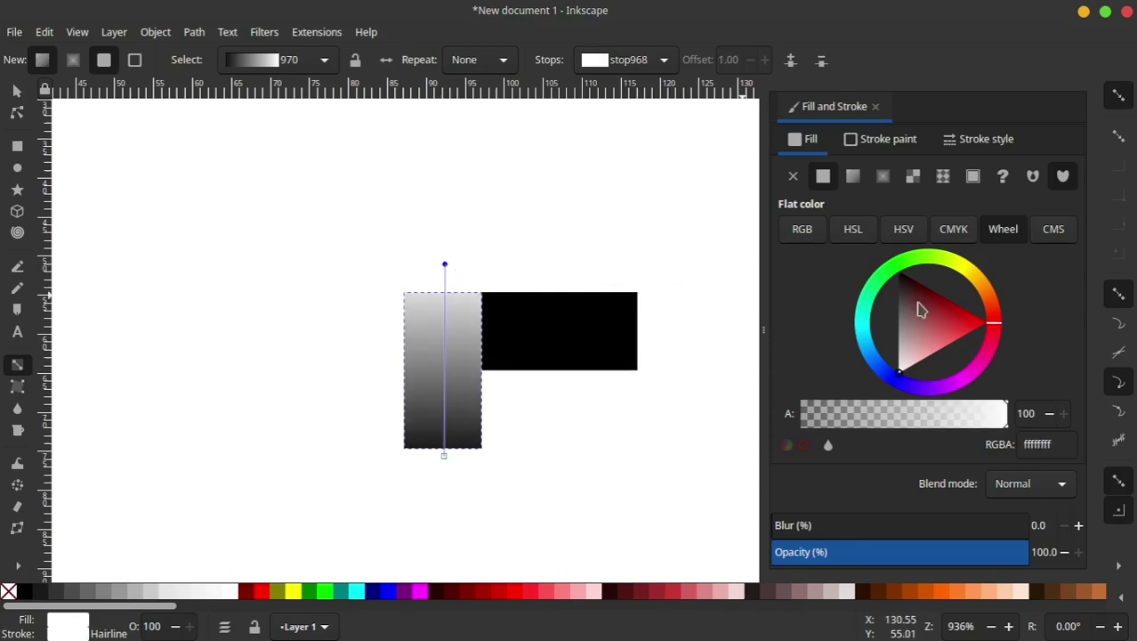
drag(904, 345, 898, 360)
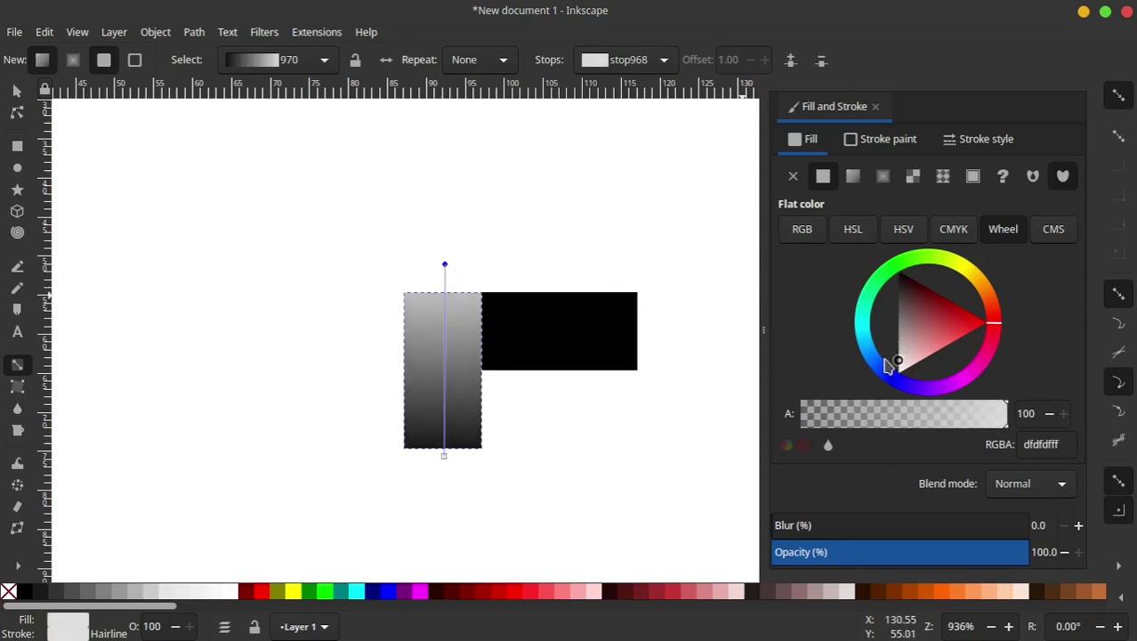
click(16, 90)
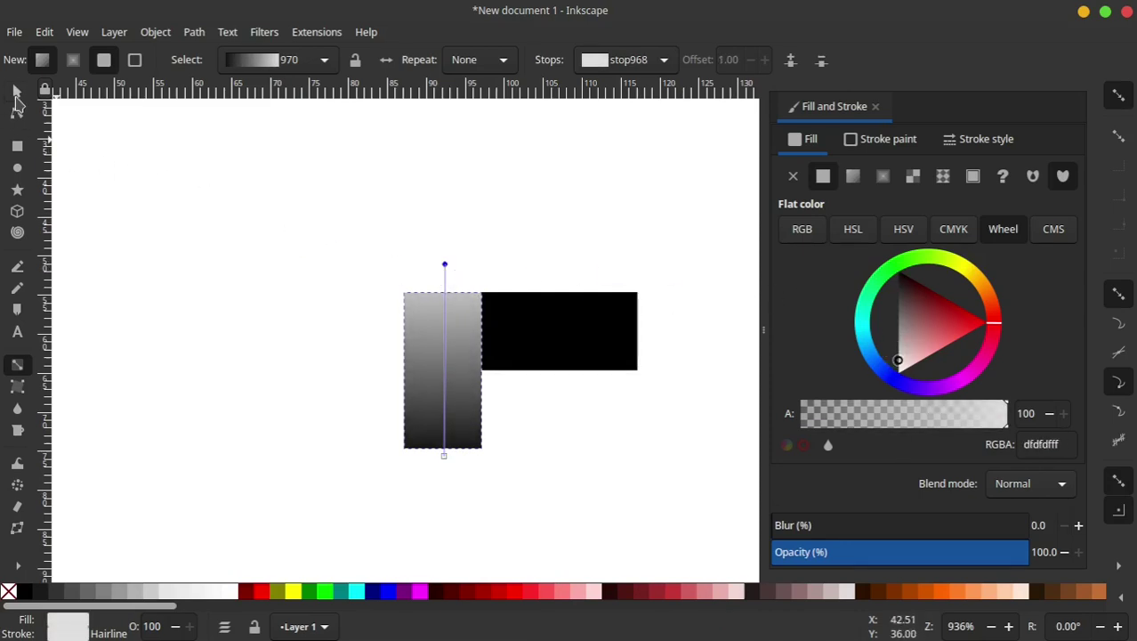
click(591, 343)
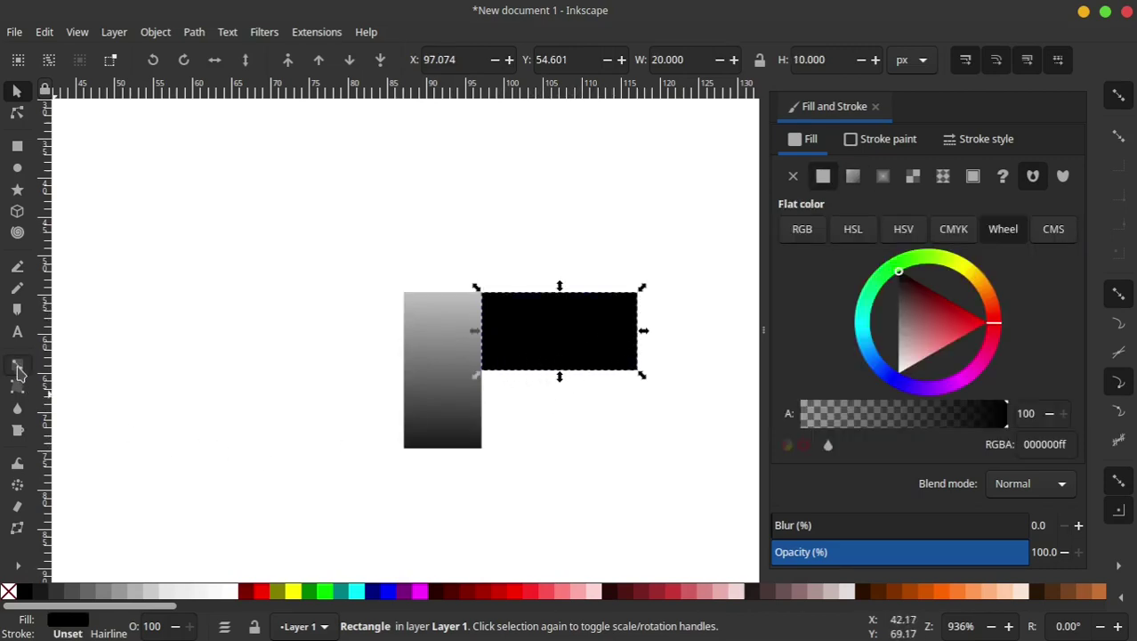
Step: Lay a linear gradient across the horizontal rectangle with an opaque dark grey 2d2d2dff left stop
click(17, 365)
drag(673, 334, 475, 334)
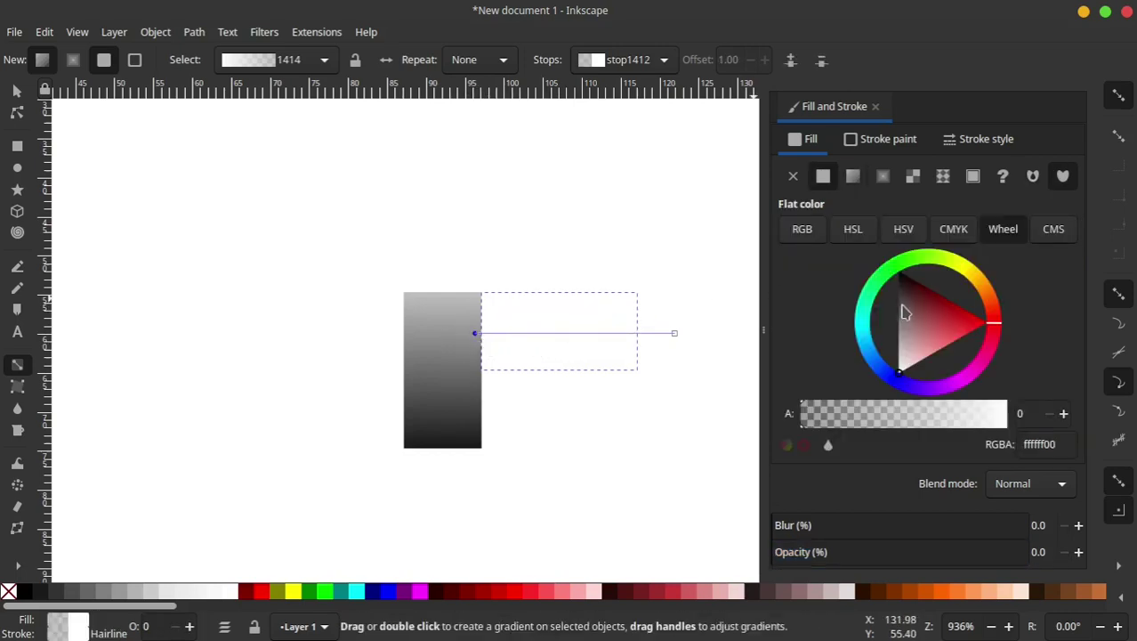
drag(905, 311, 897, 287)
drag(829, 413, 1107, 406)
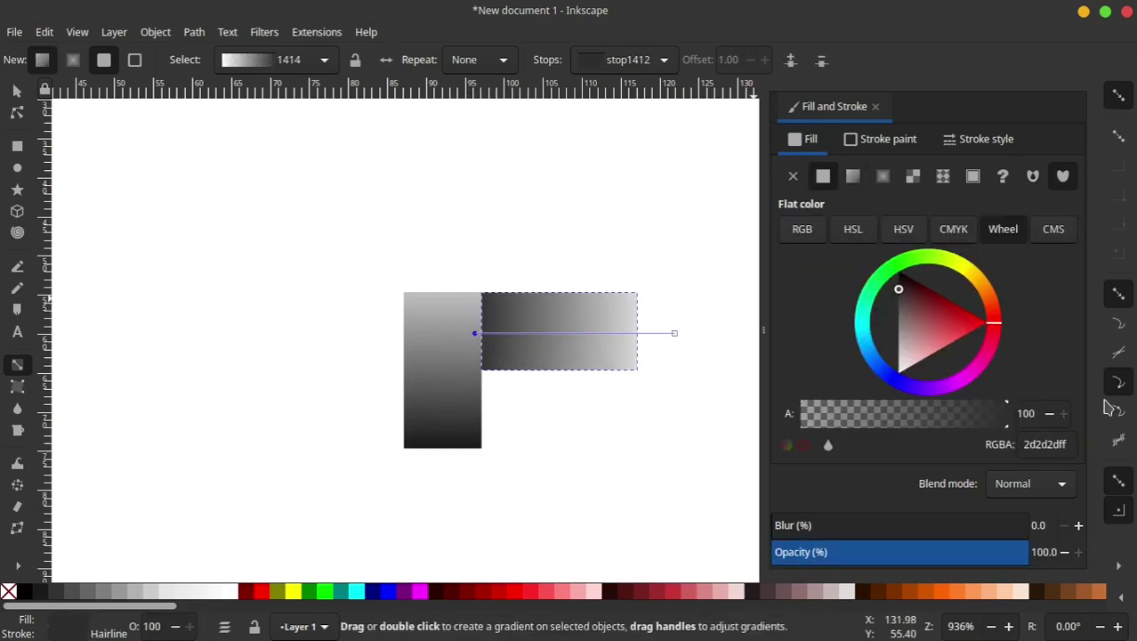
Step: Set the gradient's right stop to nearly opaque black 000000fb
click(674, 333)
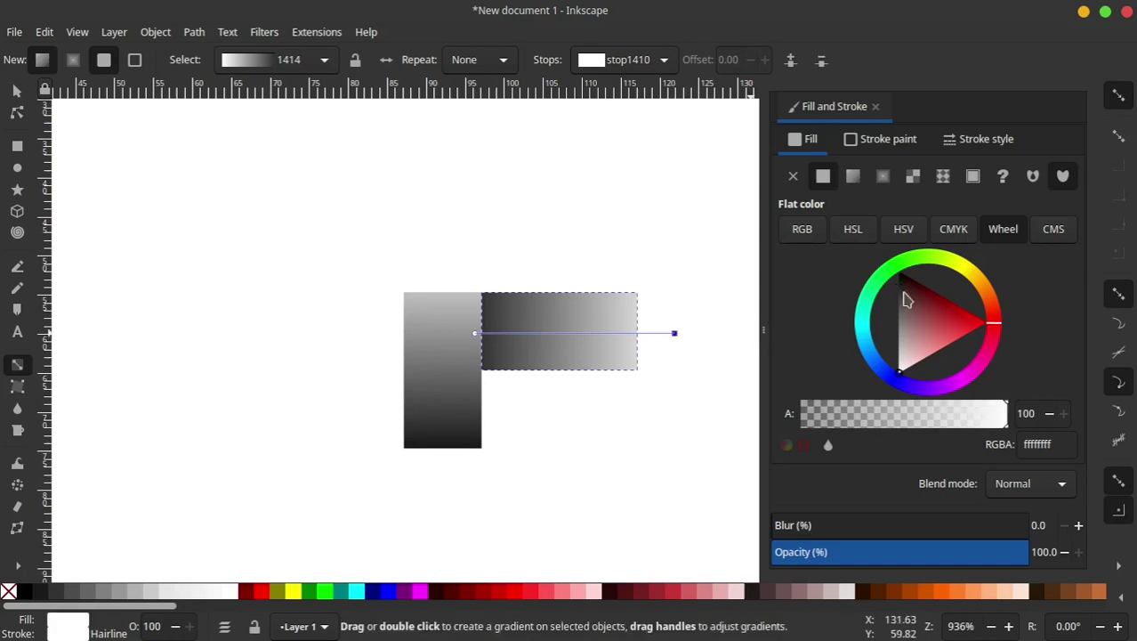
drag(905, 300, 899, 271)
drag(908, 416, 1030, 415)
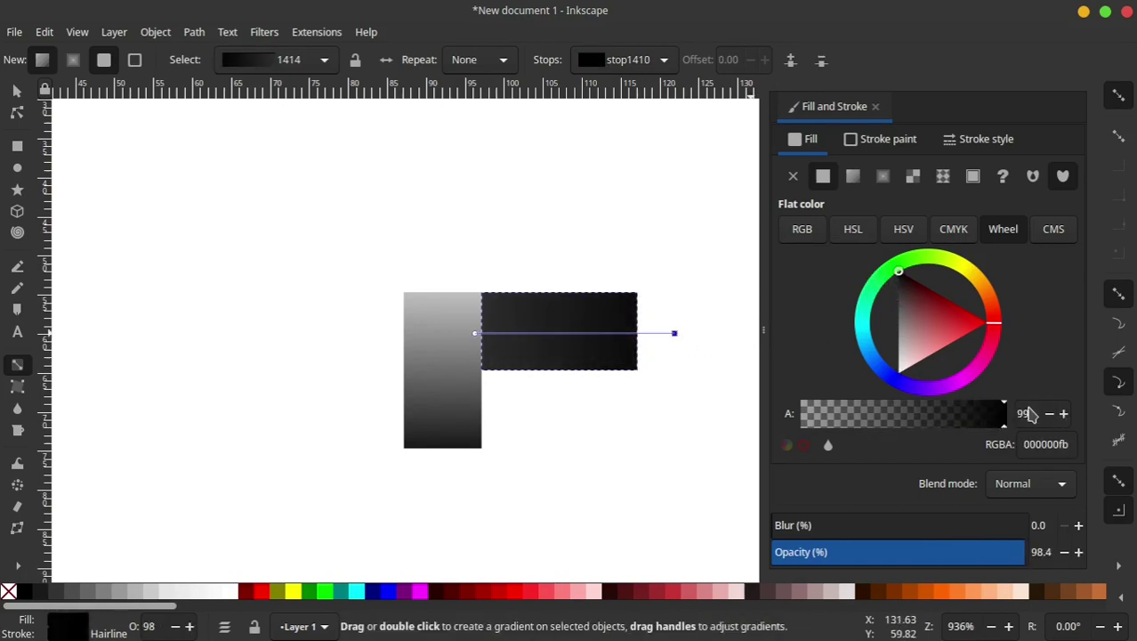
click(16, 92)
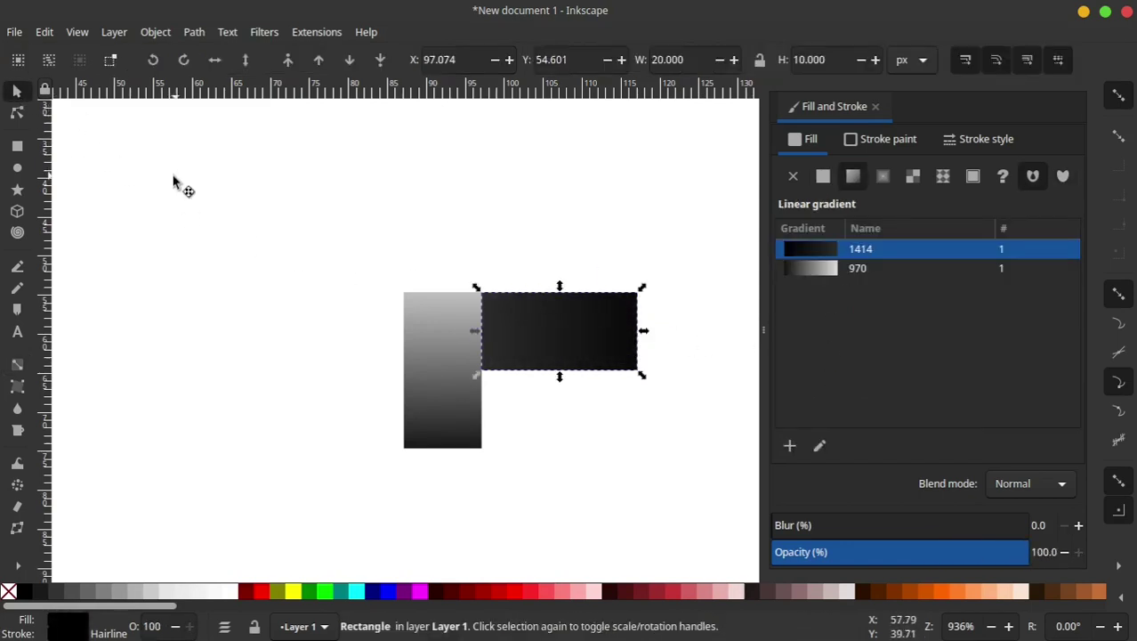
click(173, 181)
click(432, 378)
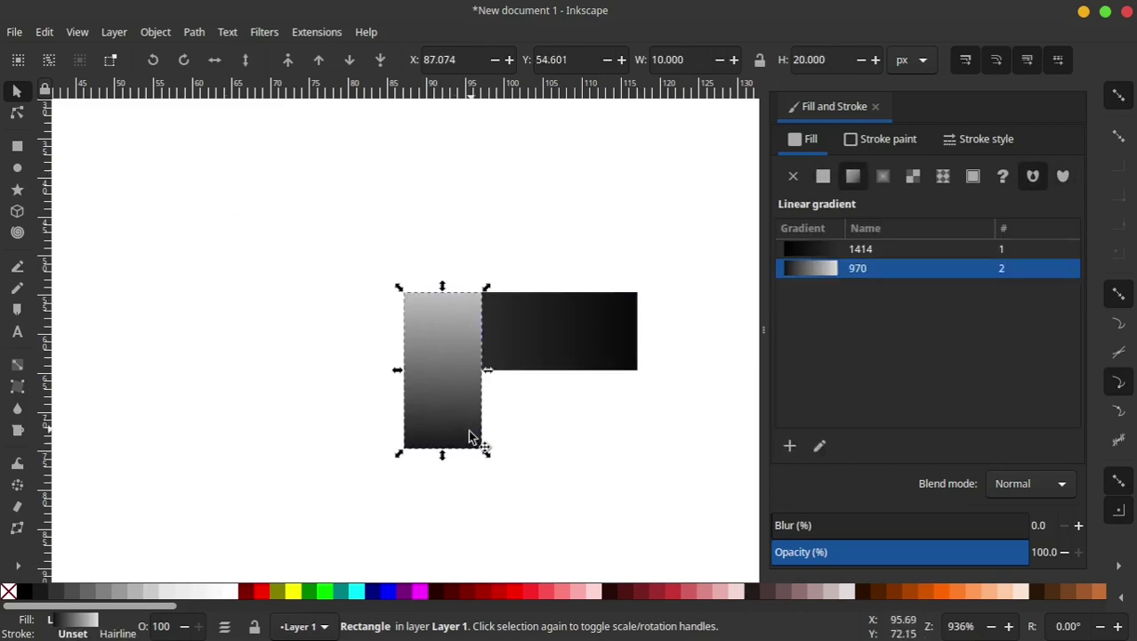
Step: Apply Filters > Image Effects > Film Grain to the vertical gradient rectangle
click(266, 33)
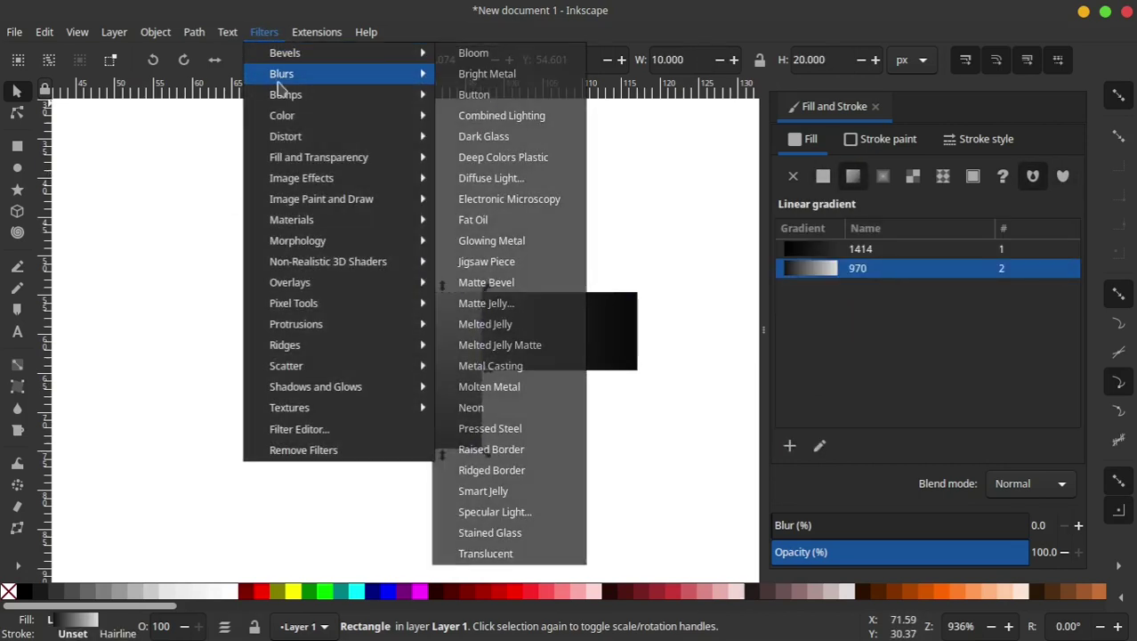
mouse_move(302, 178)
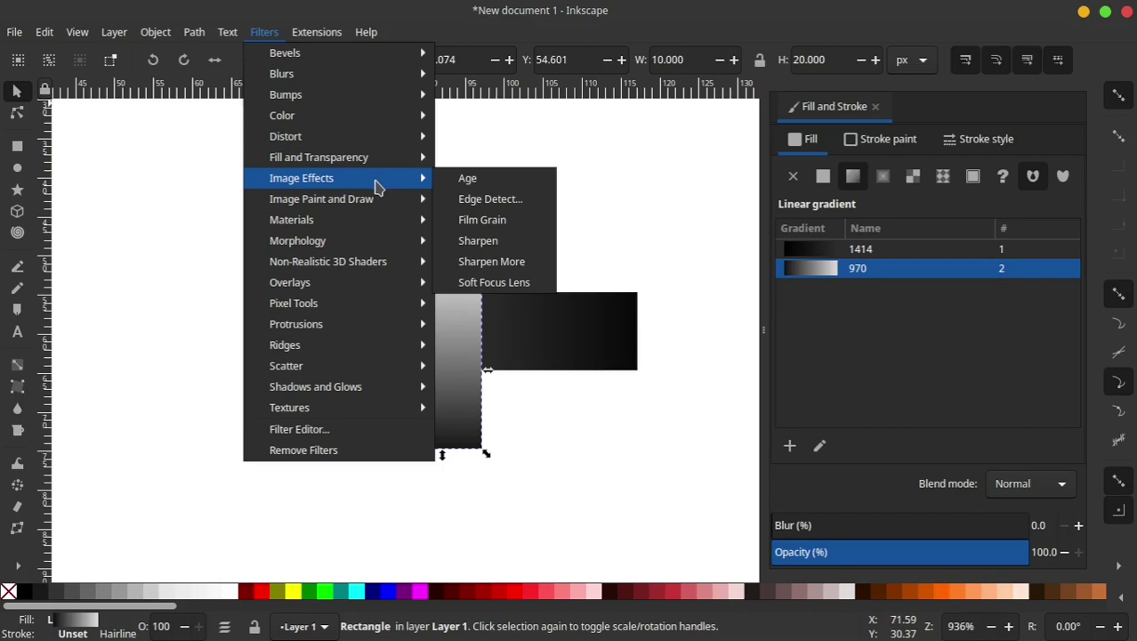
click(488, 228)
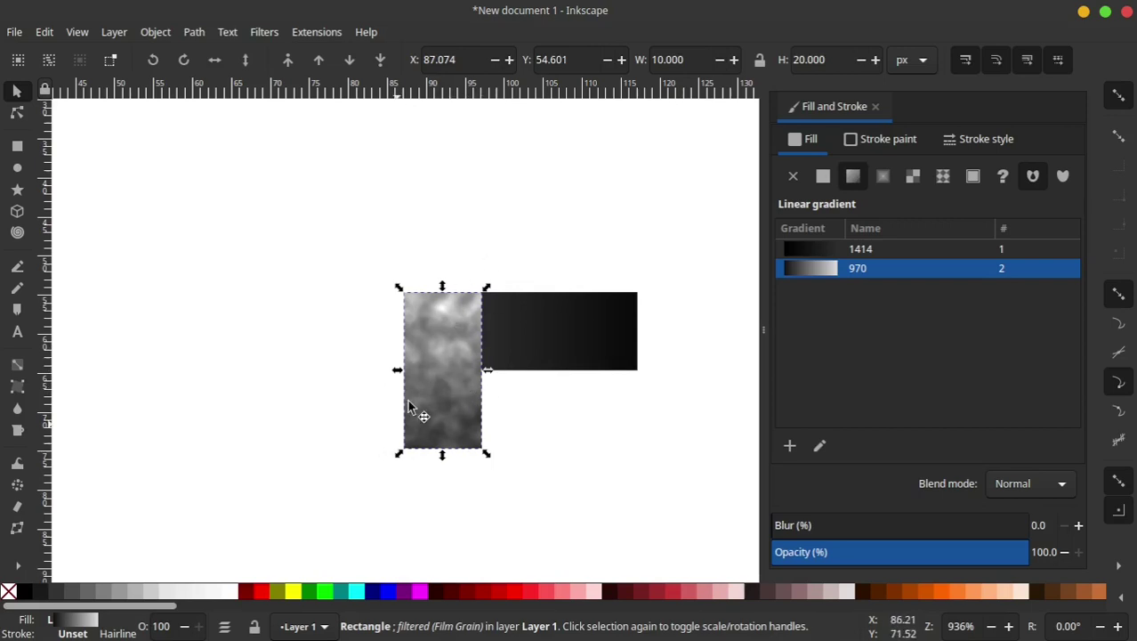
drag(433, 353, 320, 322)
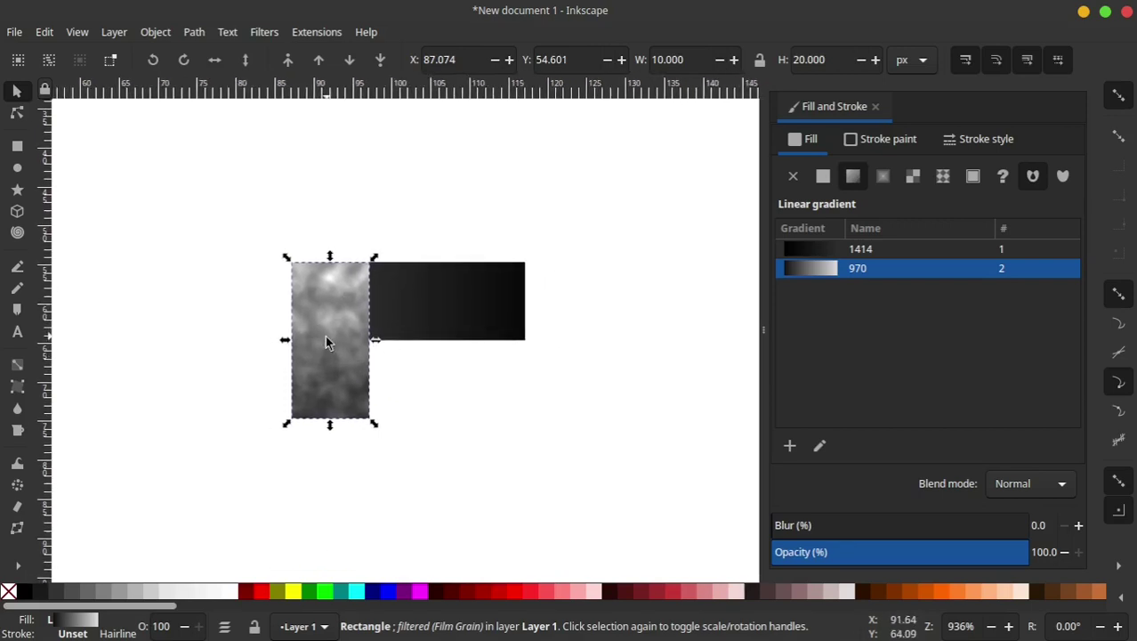
click(263, 34)
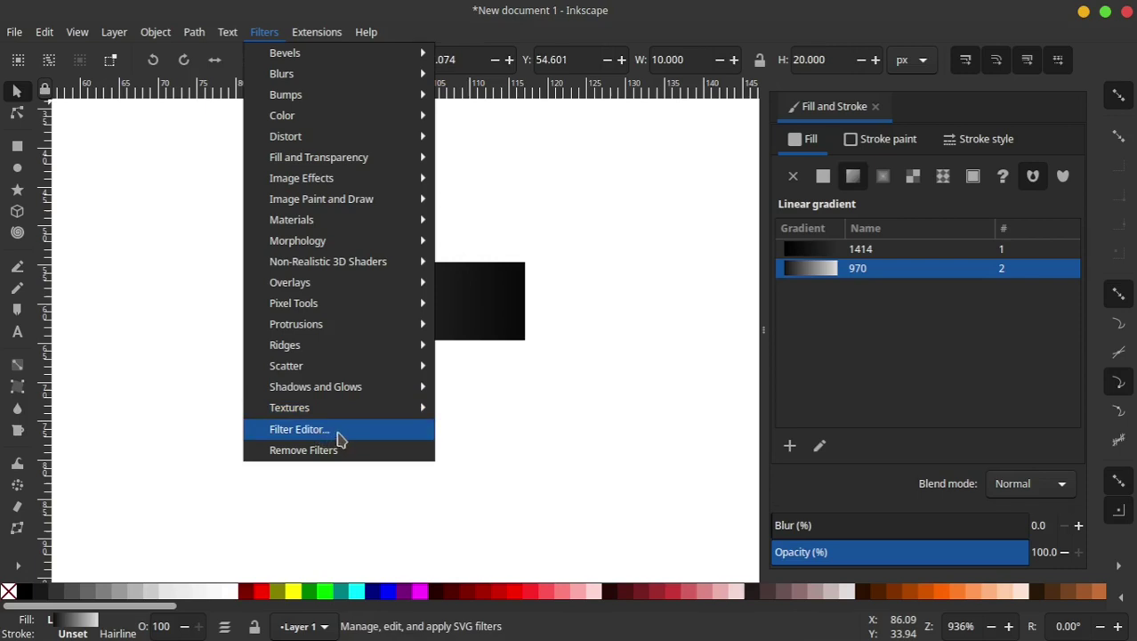
Step: In the Filter Editor, unlink Turbulence base frequency to 1.000 / 0.049 and set seed 726
click(337, 435)
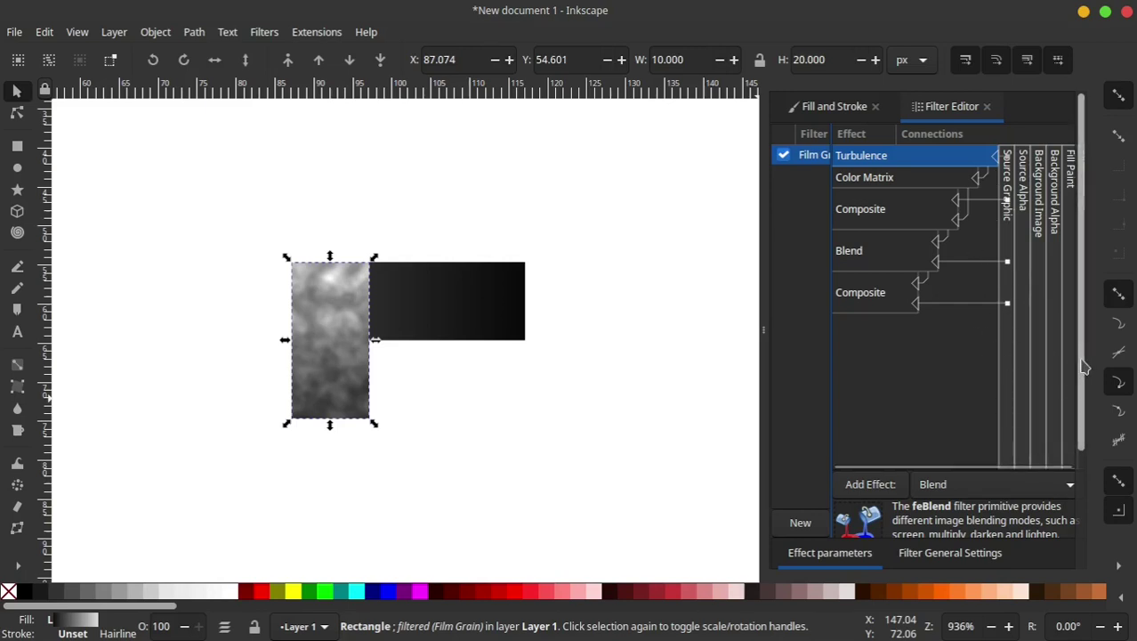
scroll(1082, 383, down, 3)
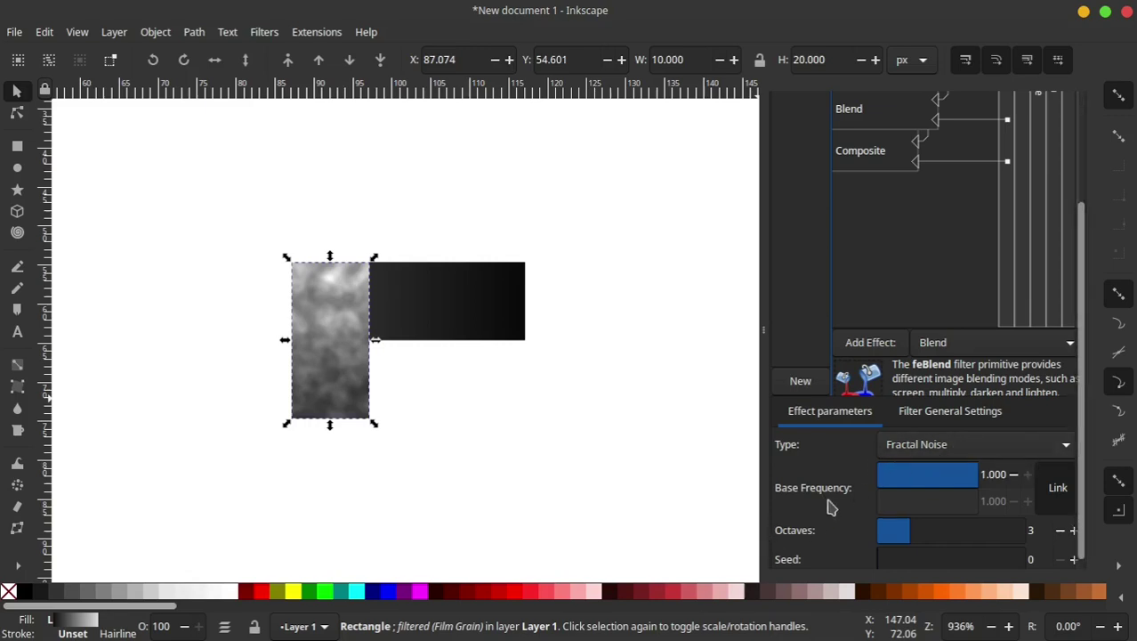
scroll(1082, 471, down, 1)
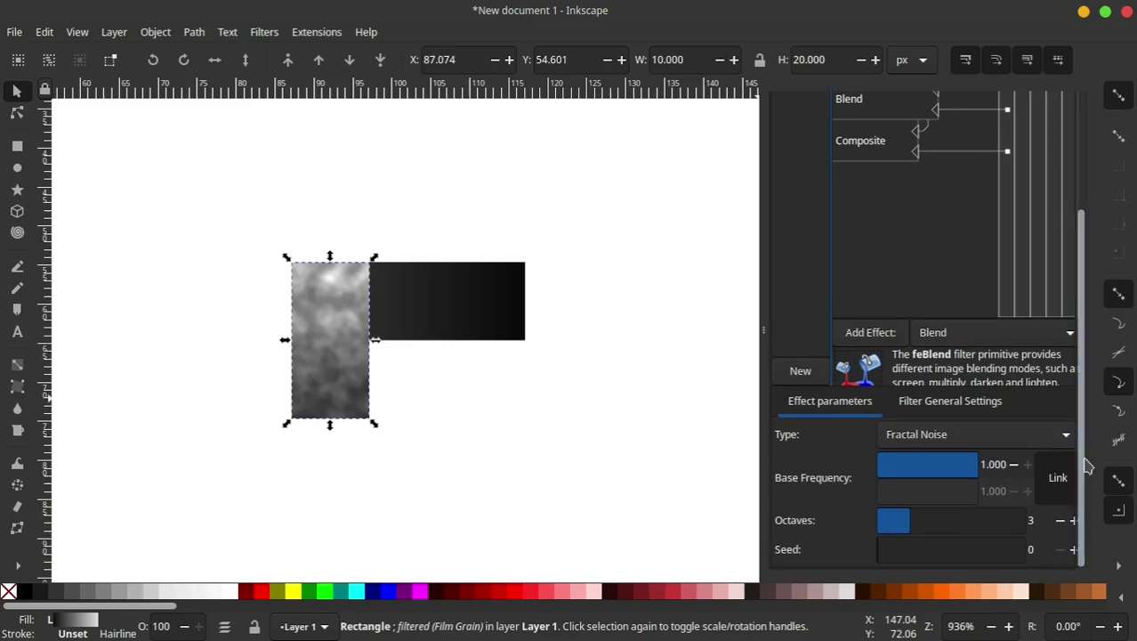
click(1059, 481)
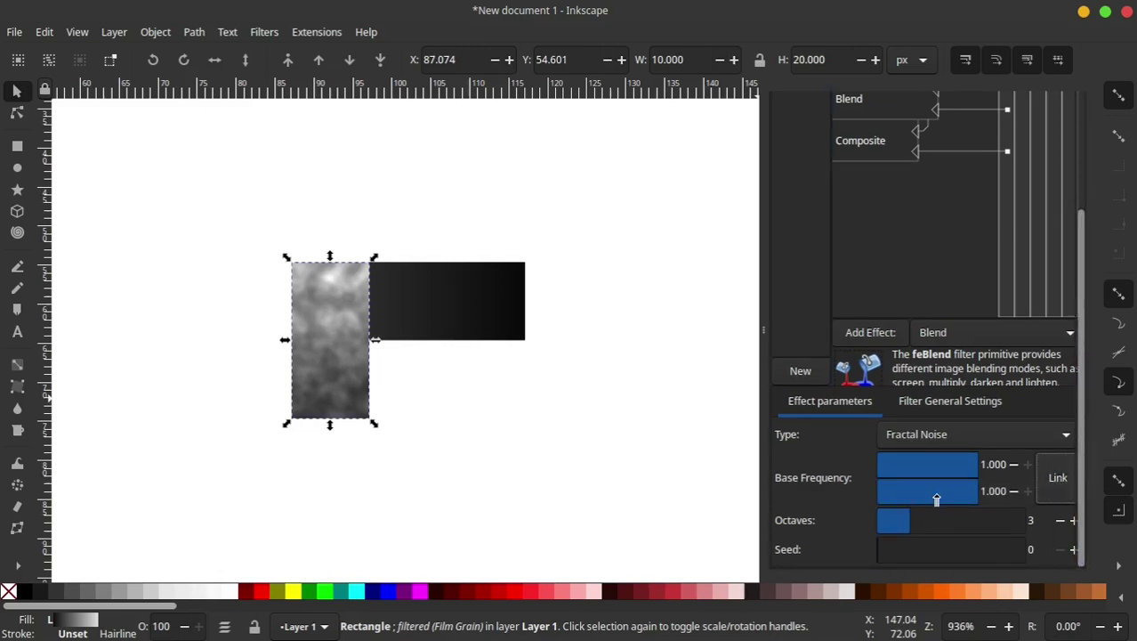
mouse_move(936, 500)
mouse_down()
mouse_move(863, 502)
mouse_move(891, 497)
mouse_move(881, 494)
mouse_up()
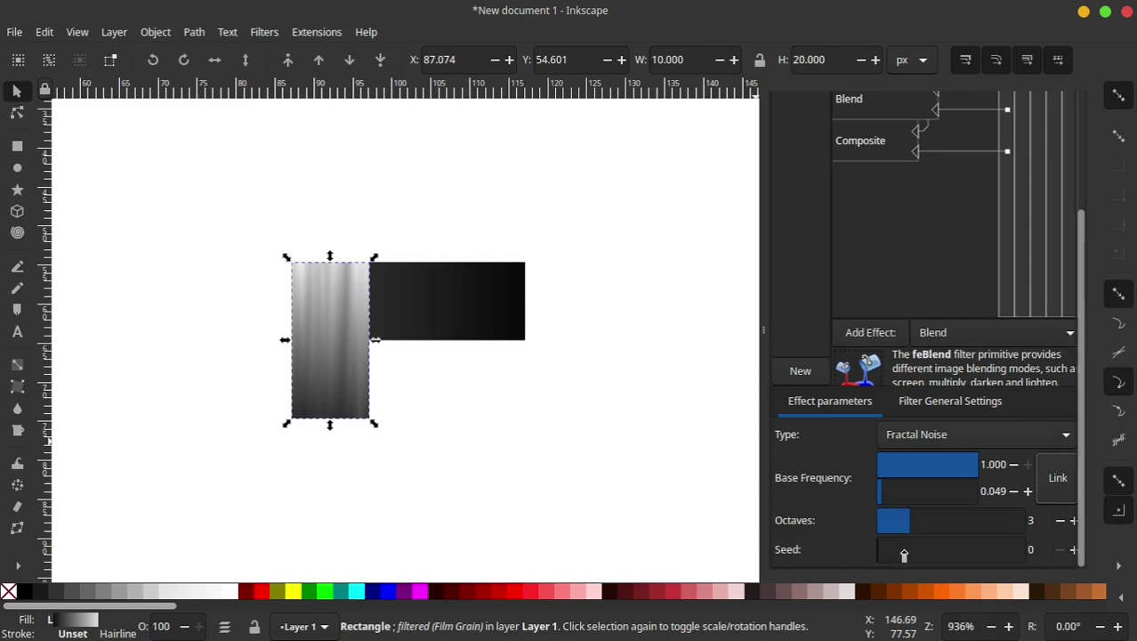
drag(904, 554, 985, 561)
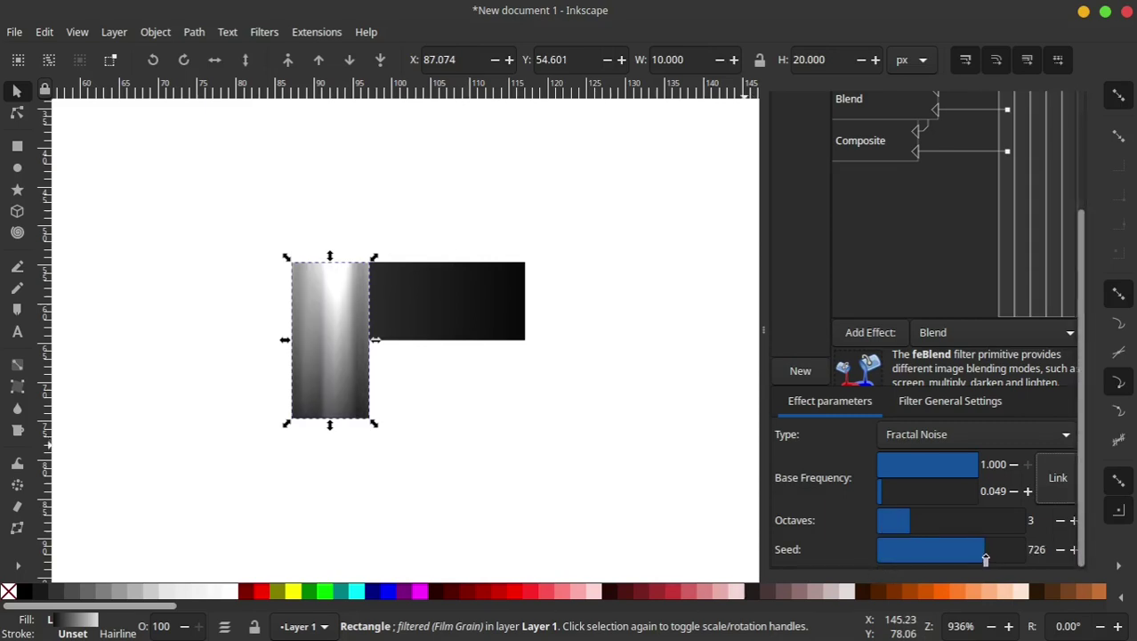
click(462, 426)
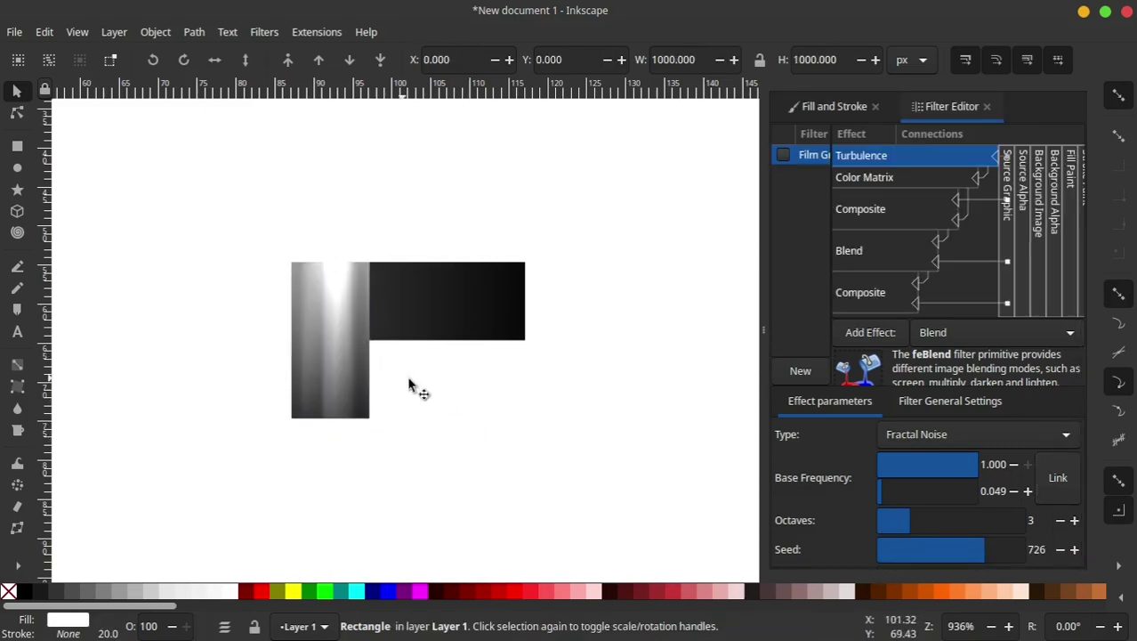
click(355, 376)
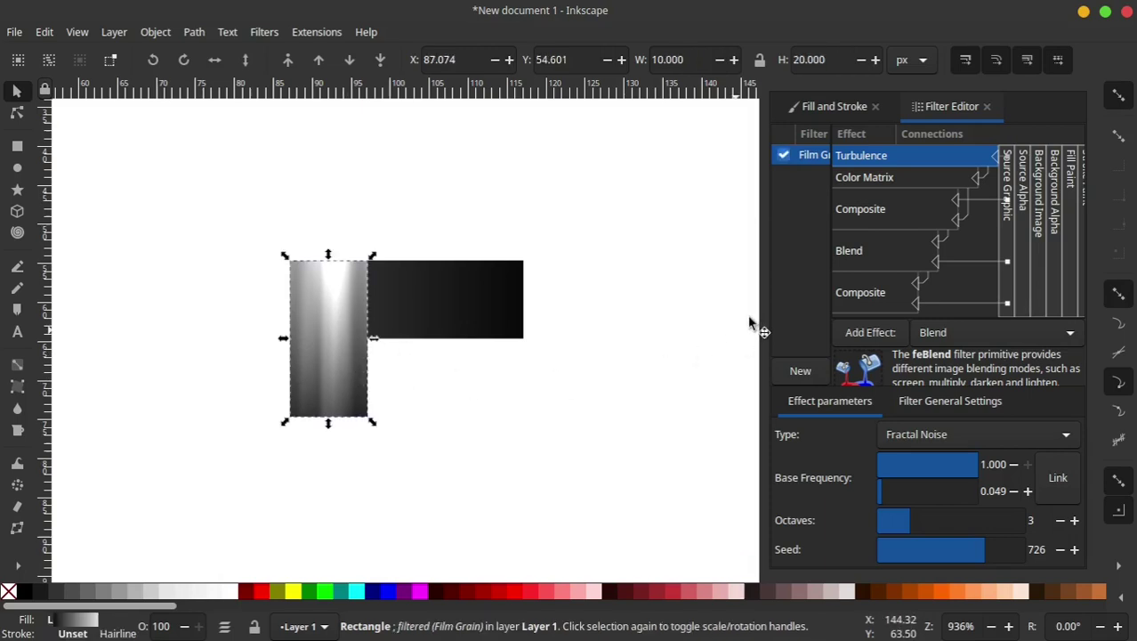
click(810, 108)
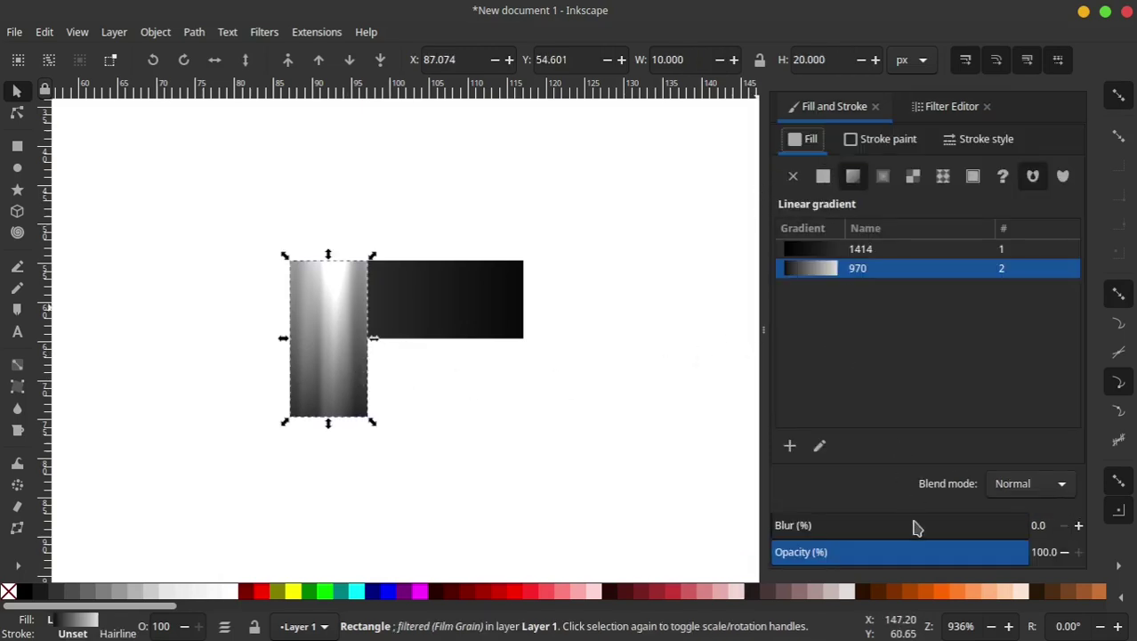
key(Tab)
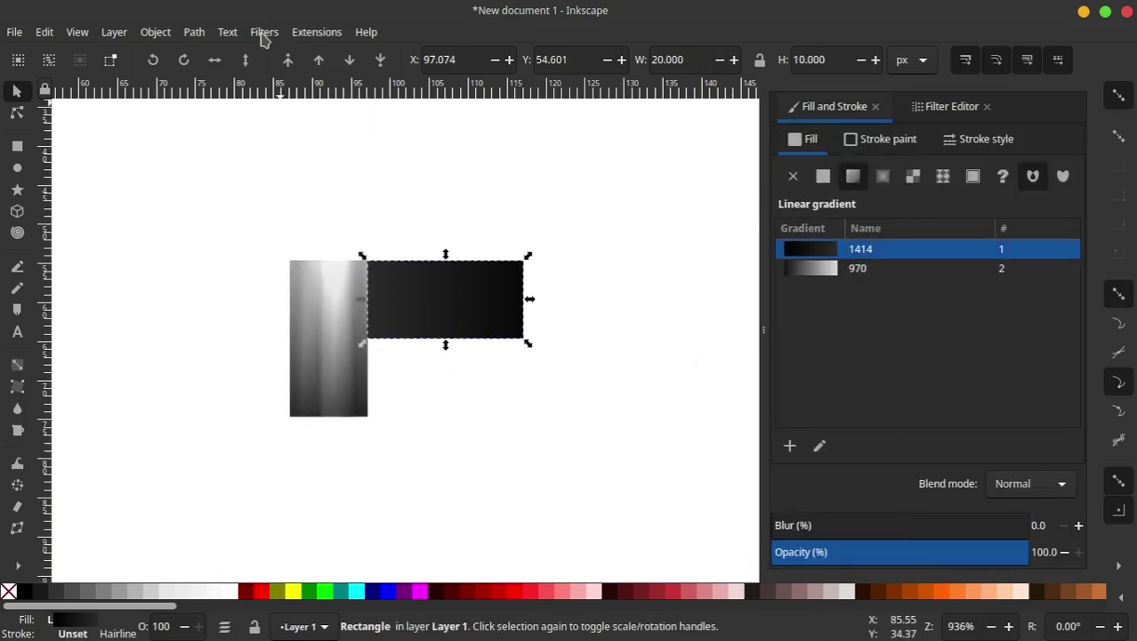
Step: Apply Film Grain to the horizontal rectangle with base frequency 1.000 / 0.000 and seed 76
click(263, 33)
mouse_move(301, 178)
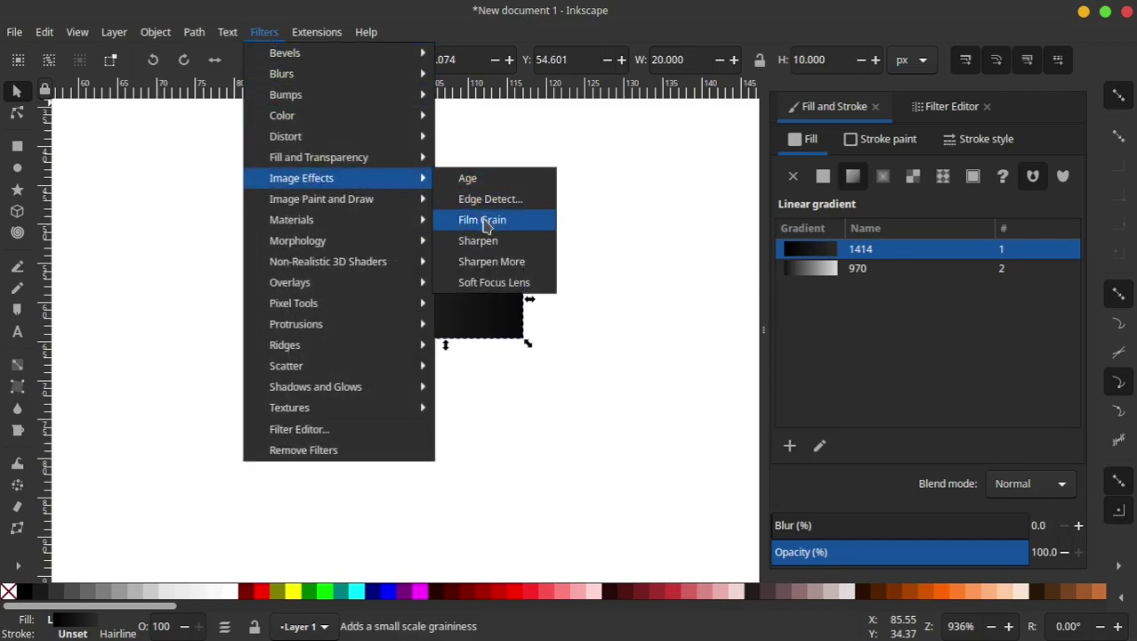
click(496, 223)
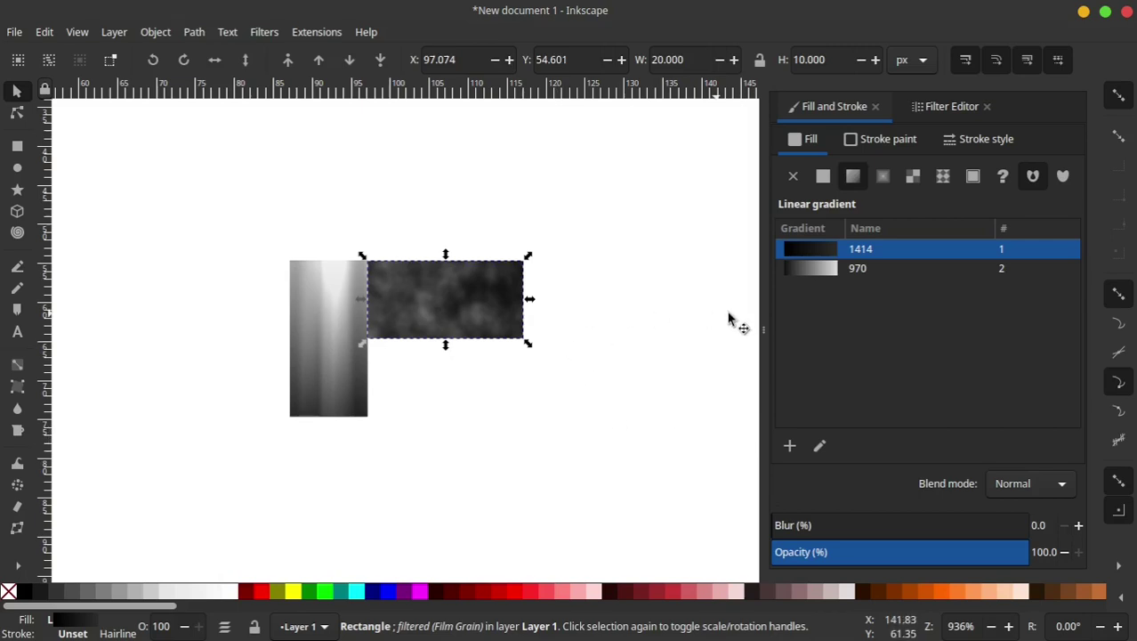
click(946, 108)
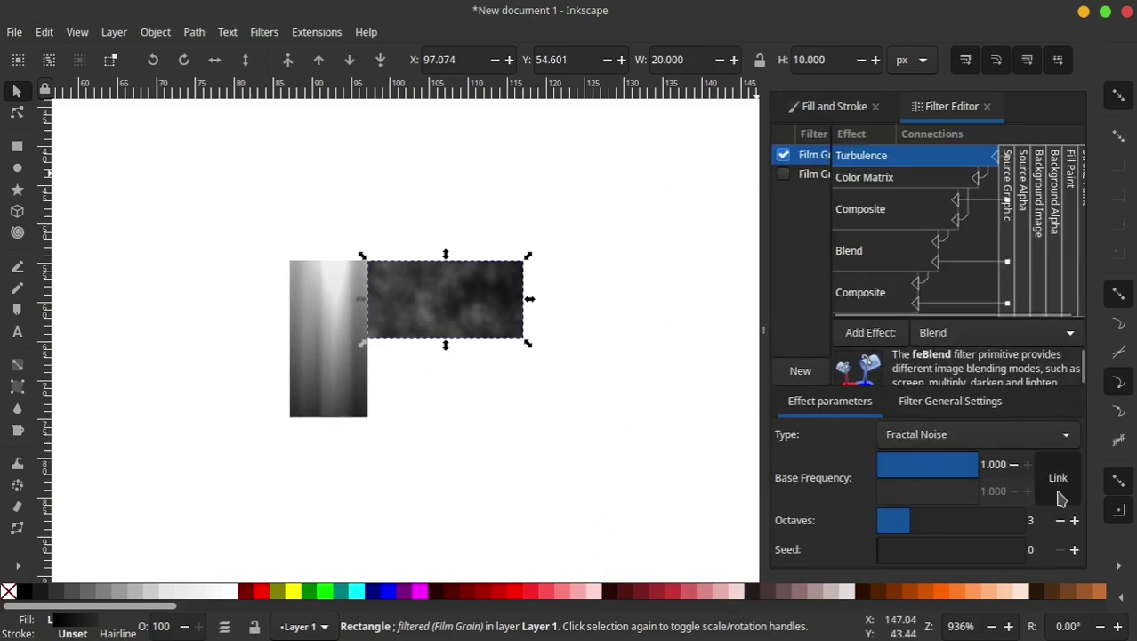
drag(933, 491, 877, 492)
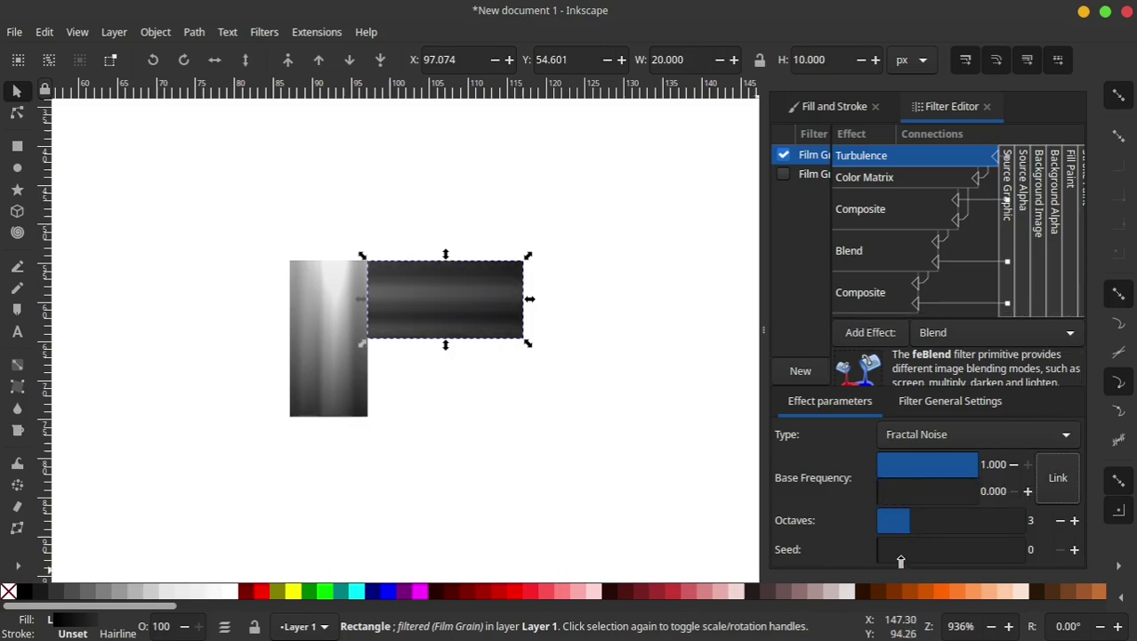
mouse_move(898, 549)
mouse_down()
mouse_move(946, 553)
mouse_move(909, 575)
mouse_move(888, 558)
mouse_up()
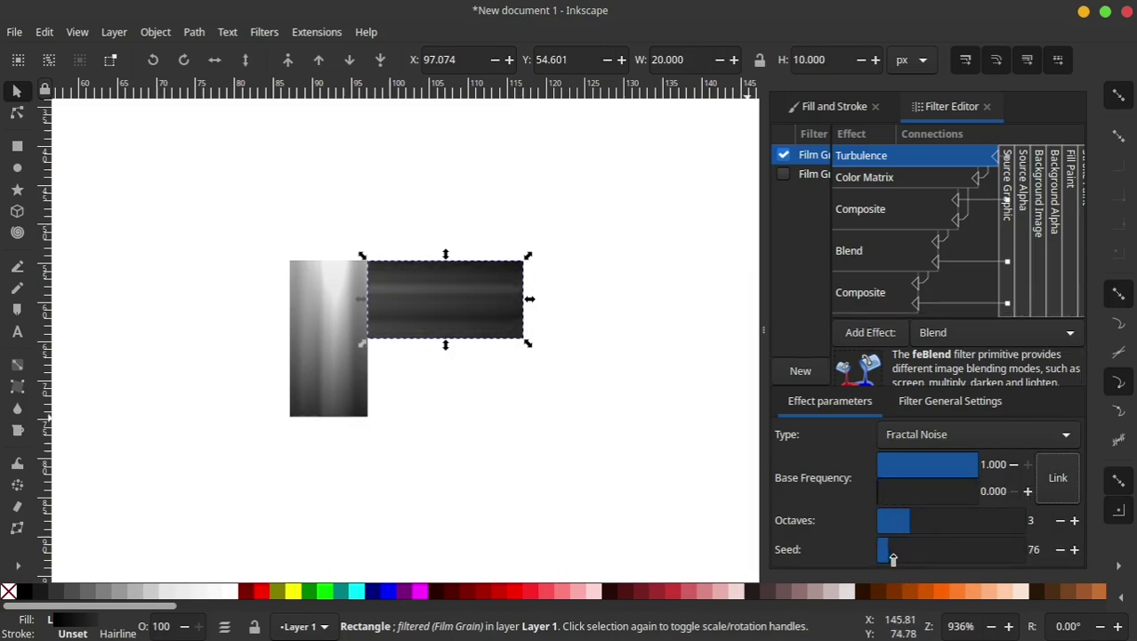
click(569, 391)
Step: Select the three gradient rectangles and group them
scroll(447, 316, down, 2)
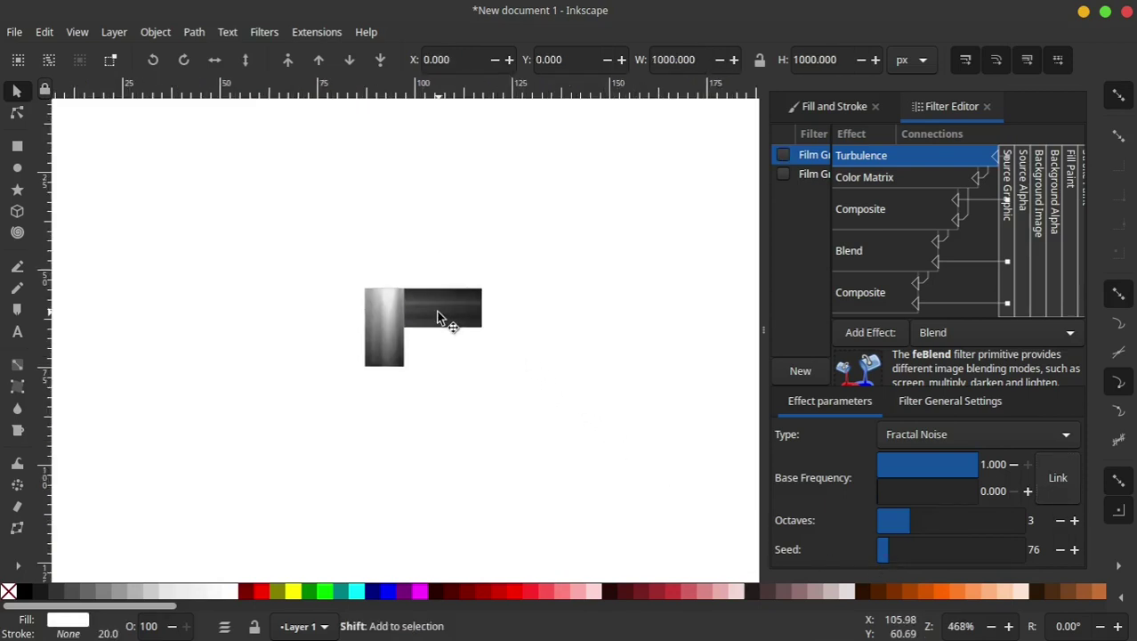
scroll(440, 314, down, 1)
scroll(433, 316, up, 2)
scroll(427, 316, up, 1)
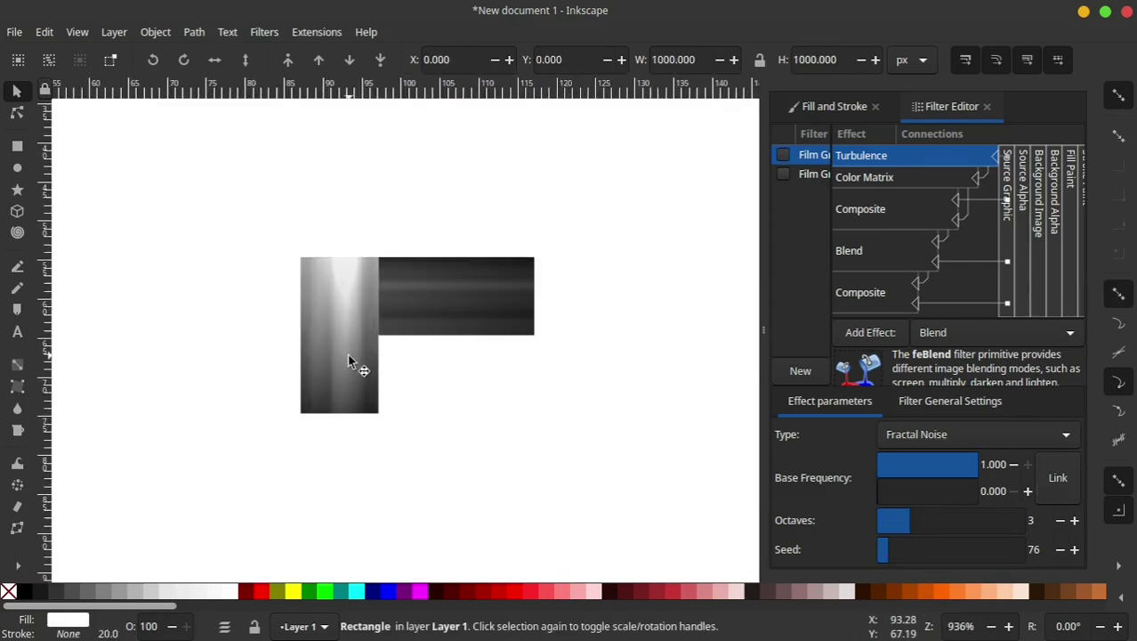
click(348, 356)
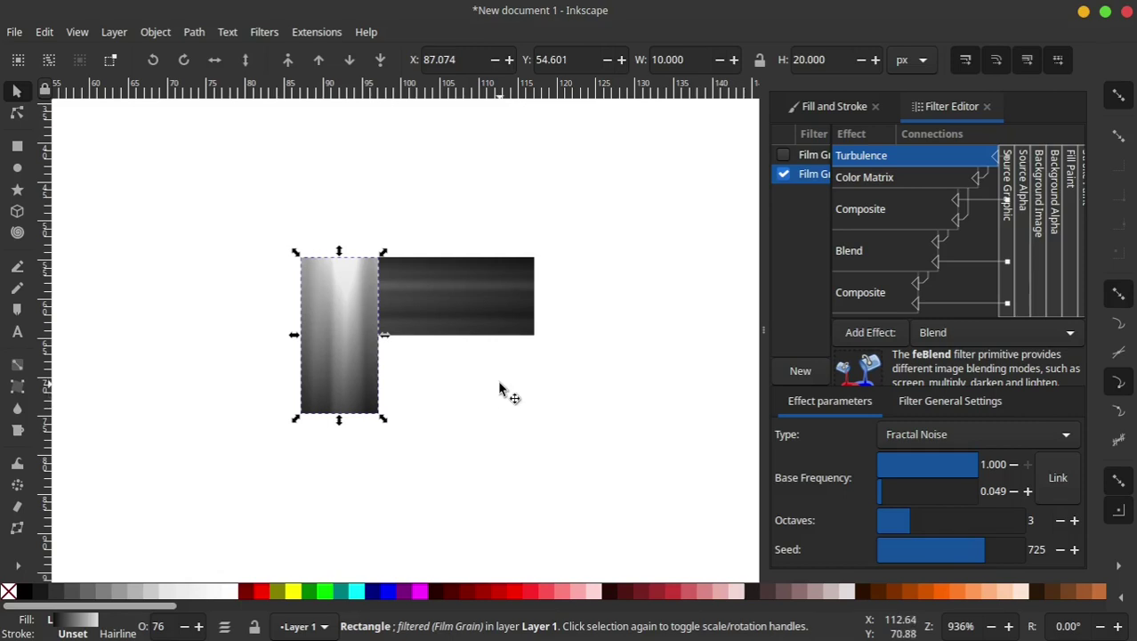
click(581, 353)
scroll(552, 378, down, 2)
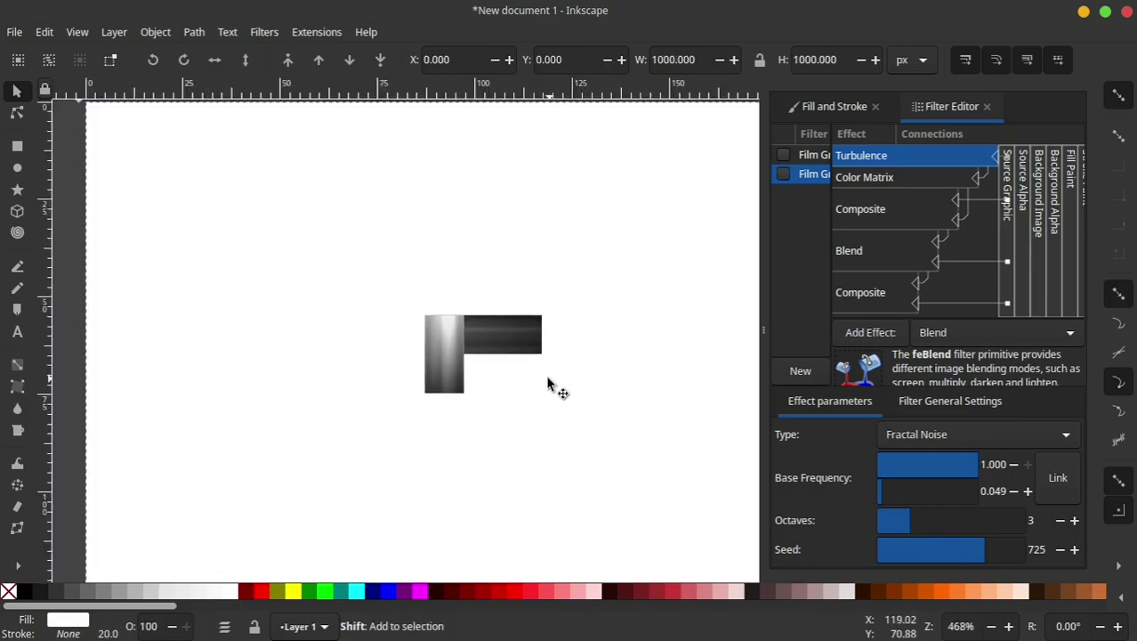
scroll(547, 384, down, 1)
drag(229, 314, 675, 472)
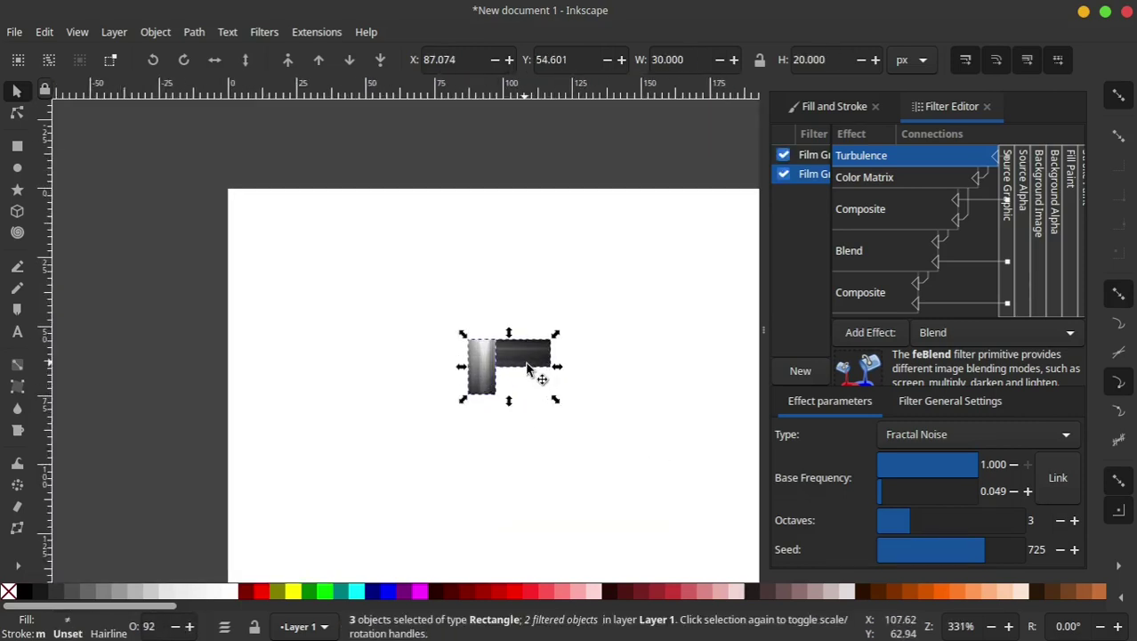
scroll(527, 367, up, 1)
right_click(523, 345)
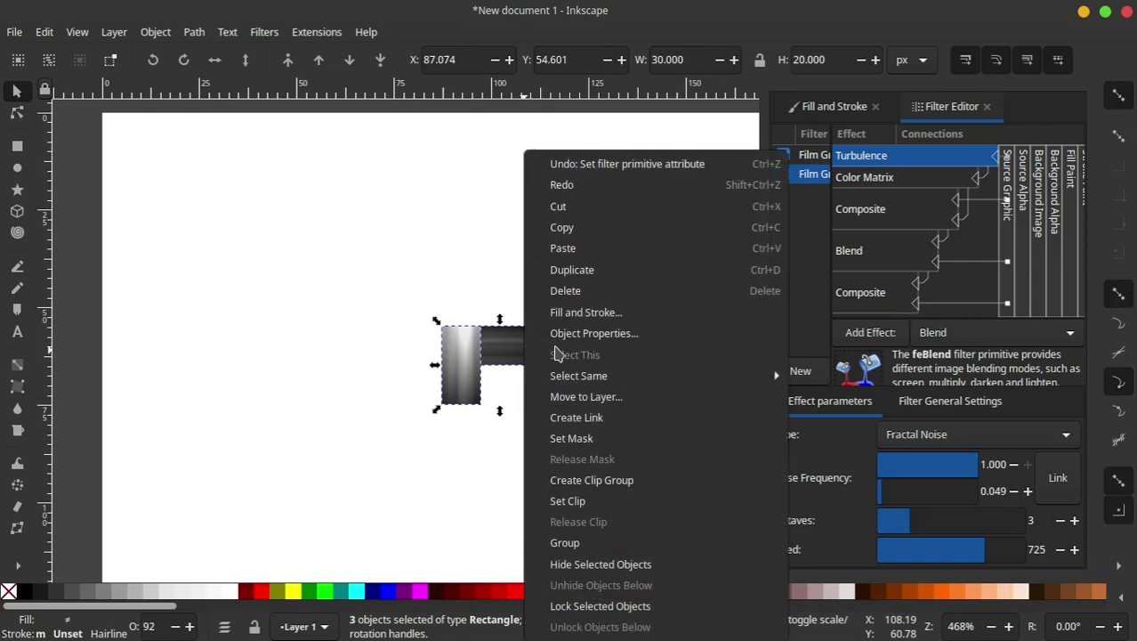
click(595, 550)
Step: Rotate the group 45° into a chevron and shift it left and down
click(565, 361)
drag(565, 321, 574, 385)
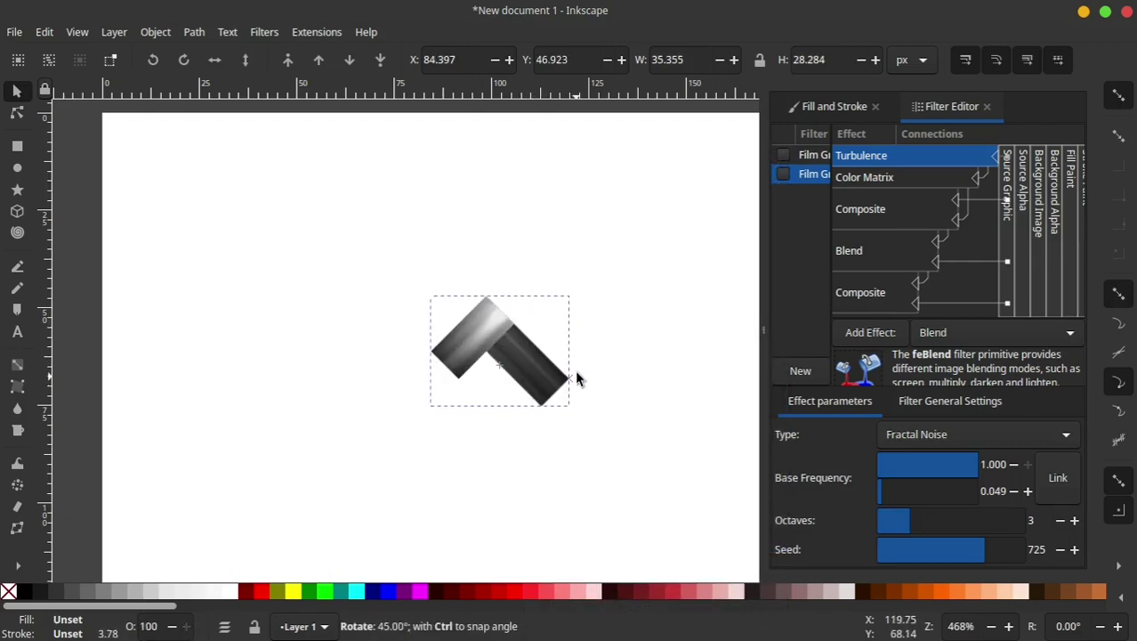
scroll(579, 534, down, 1)
scroll(546, 414, down, 1)
scroll(546, 414, down, 3)
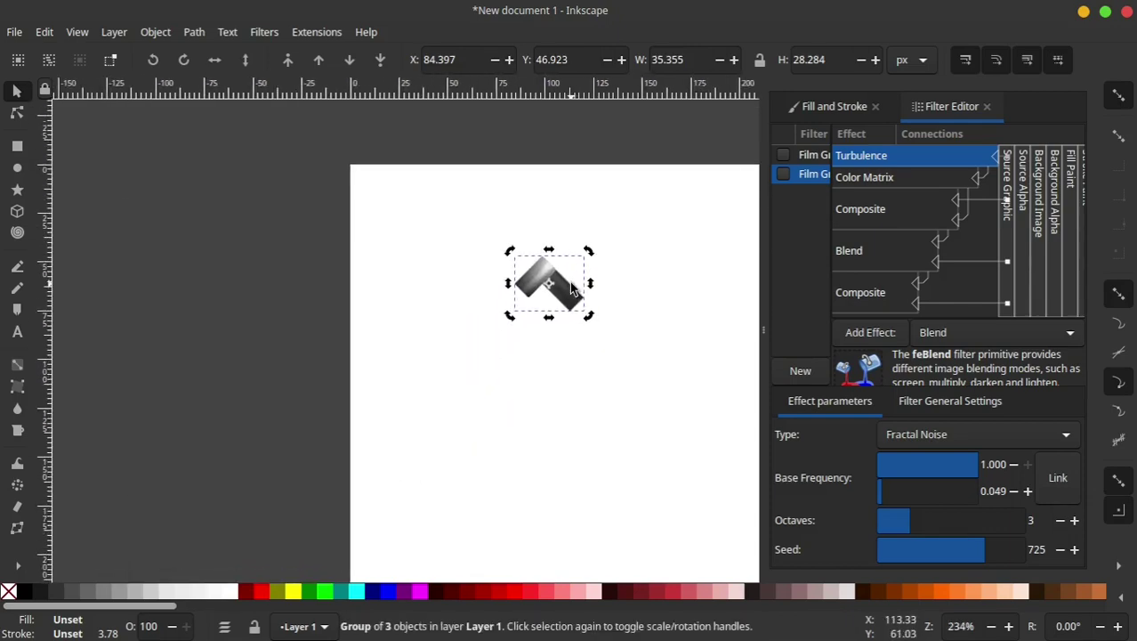
drag(566, 290, 519, 303)
scroll(510, 301, up, 1)
scroll(510, 302, up, 1)
right_click(529, 310)
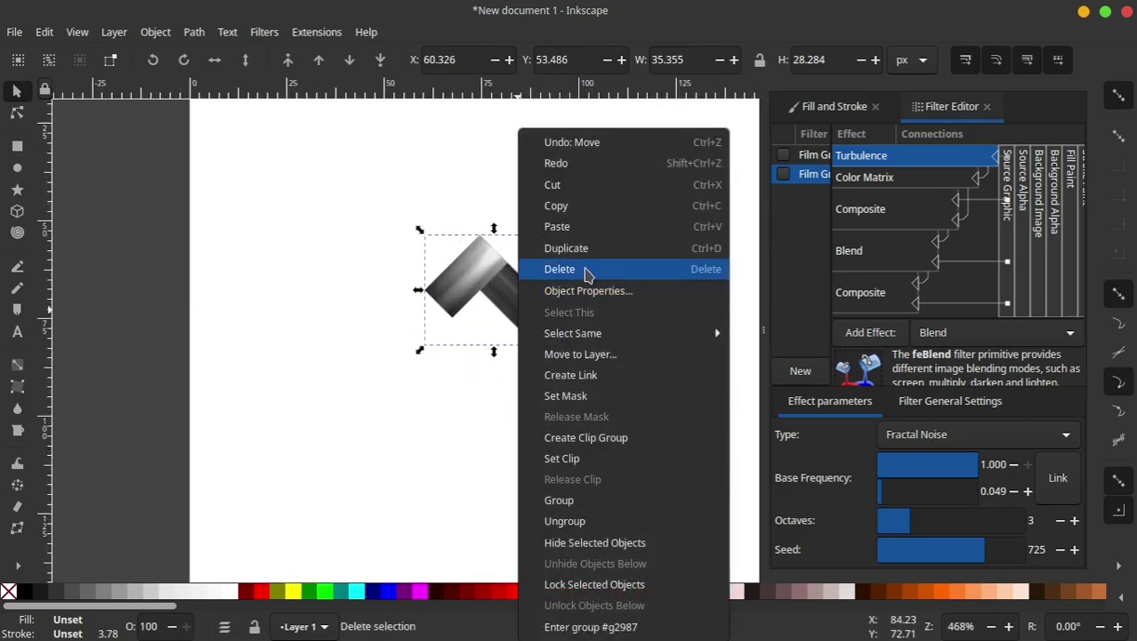
Step: Undo the chevron's deletion, place a copy directly below, and group the stacked pair
click(586, 268)
right_click(598, 260)
click(597, 250)
key(ctrl+z)
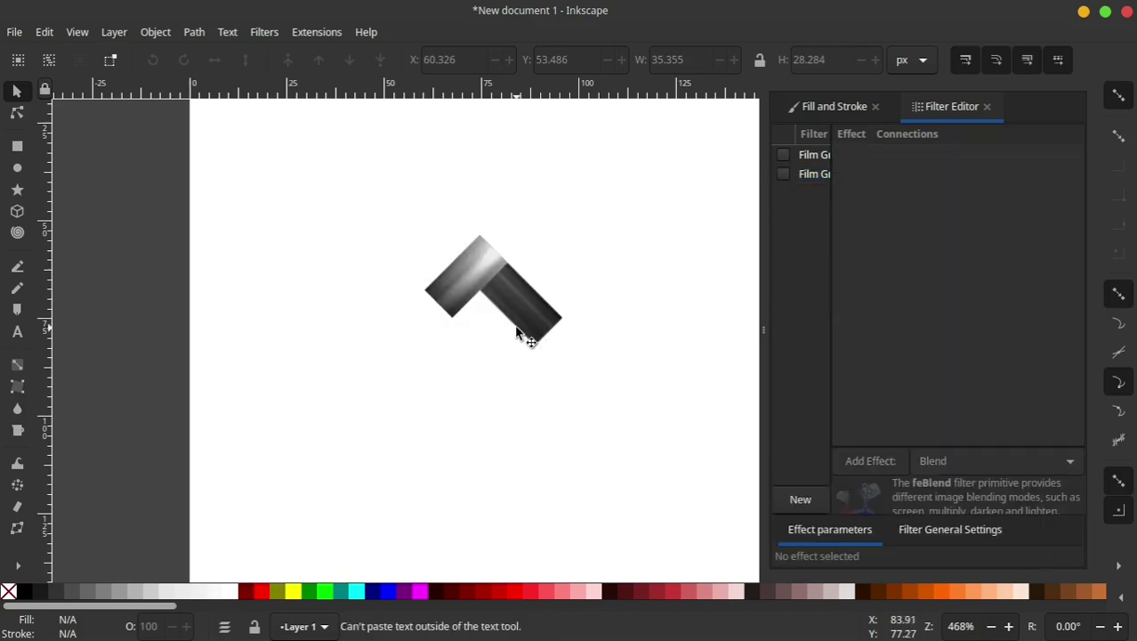
click(511, 307)
right_click(515, 300)
click(584, 229)
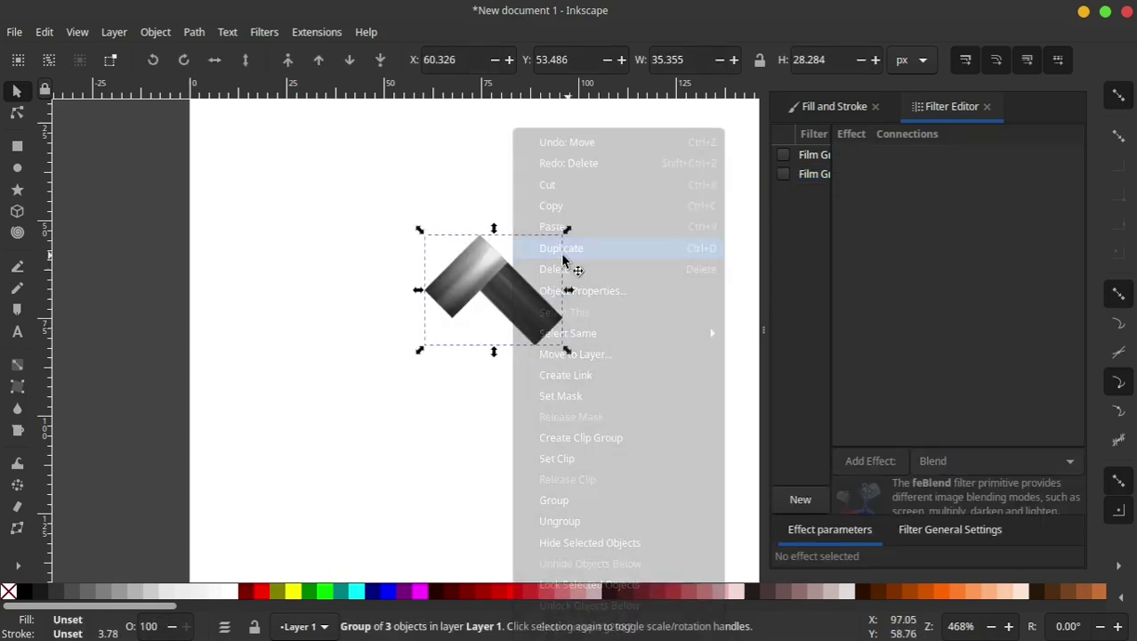
drag(510, 307, 509, 366)
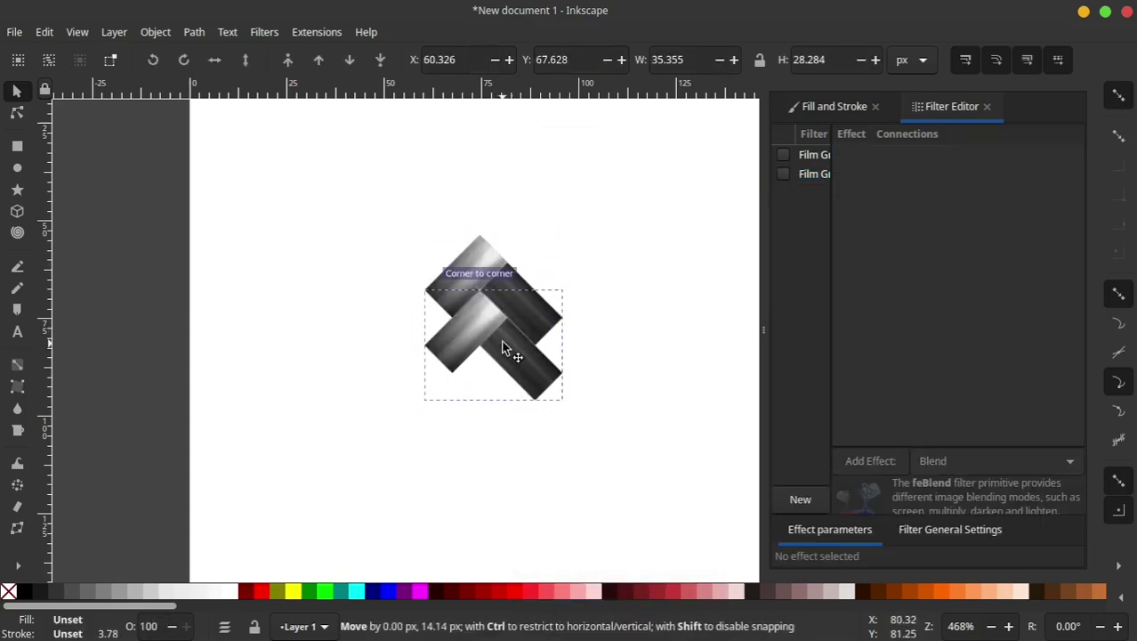
shift+click(479, 256)
key(ctrl)
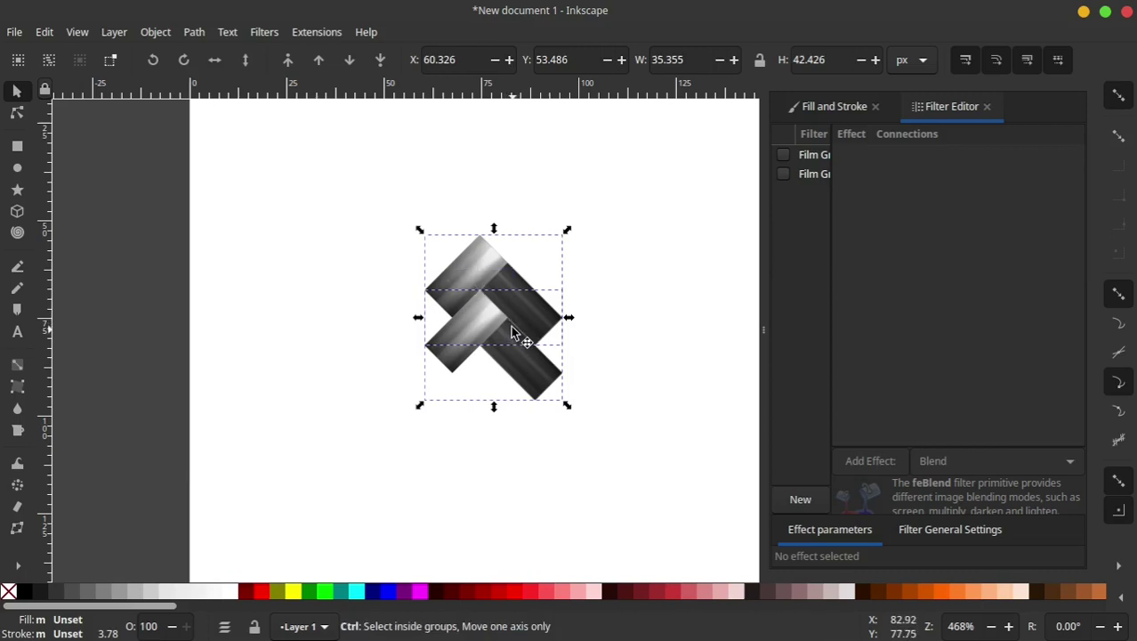
key(ctrl+g)
Step: Copy the chevron pair to the right, group both pairs, and duplicate the block downward
drag(478, 301, 585, 317)
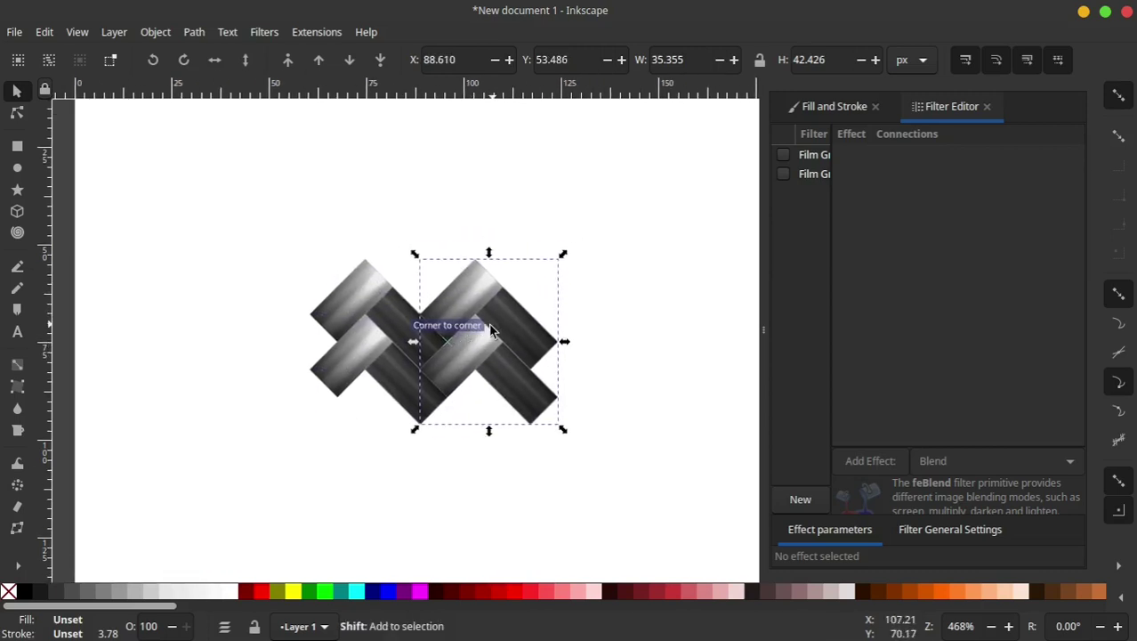
key(minus)
key(minus)
drag(605, 147, 376, 436)
ctrl+scroll(472, 356, up, 1)
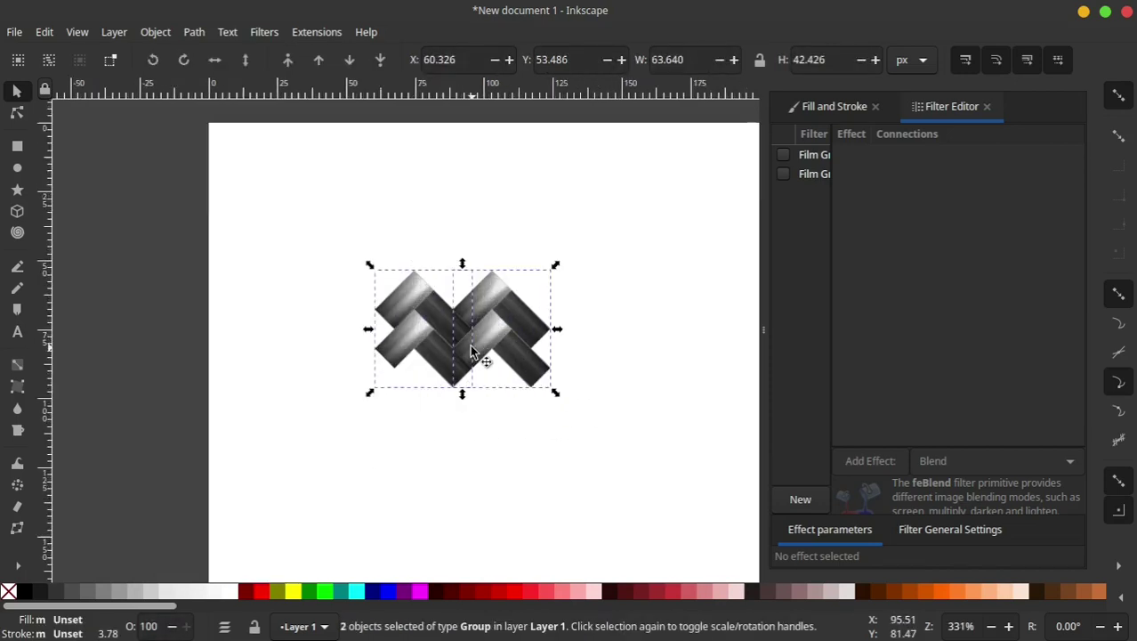
ctrl+scroll(470, 356, up, 1)
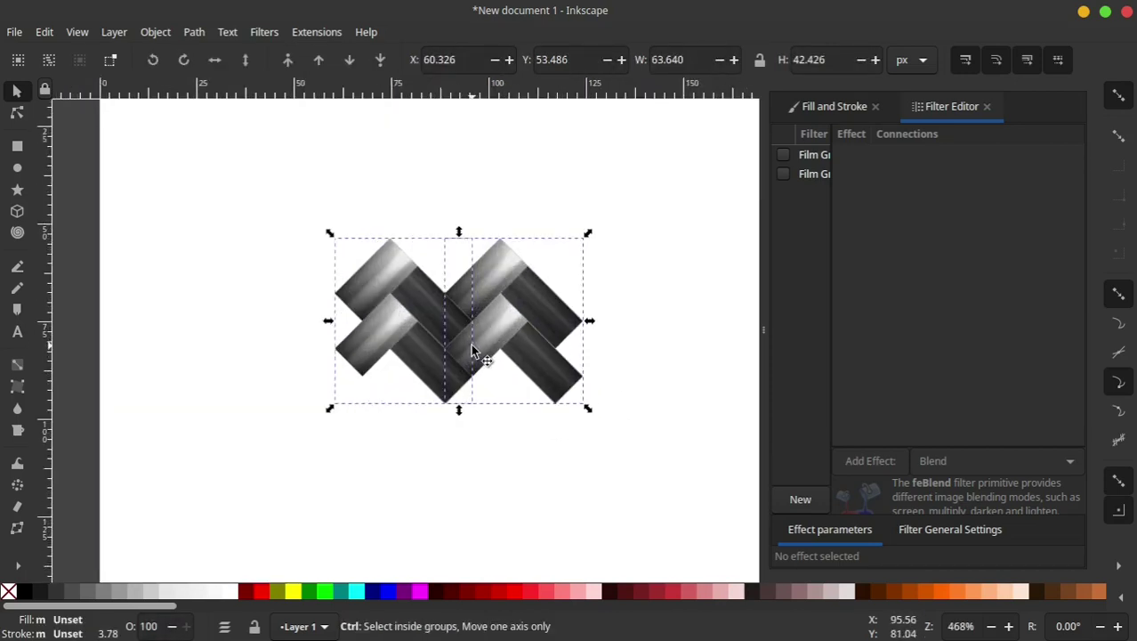
key(ctrl+g)
key(ctrl+d)
mouse_move(472, 342)
mouse_down()
mouse_move(477, 457)
mouse_move(479, 445)
mouse_up()
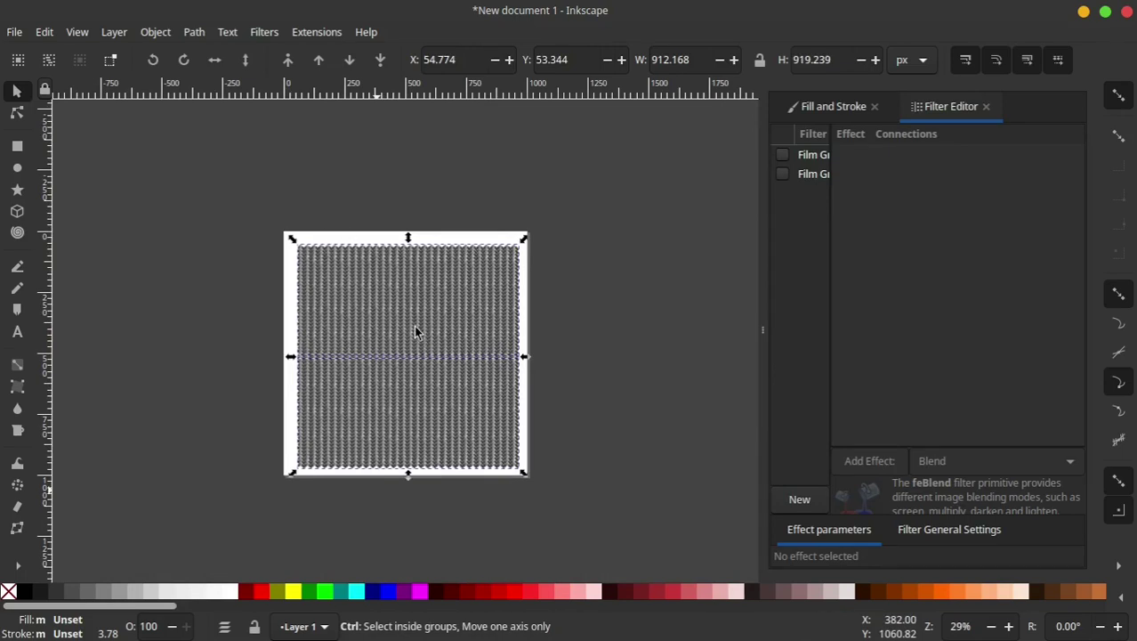
Step: Delete the white background square from behind the herringbone texture
key(shift+ctrl+e)
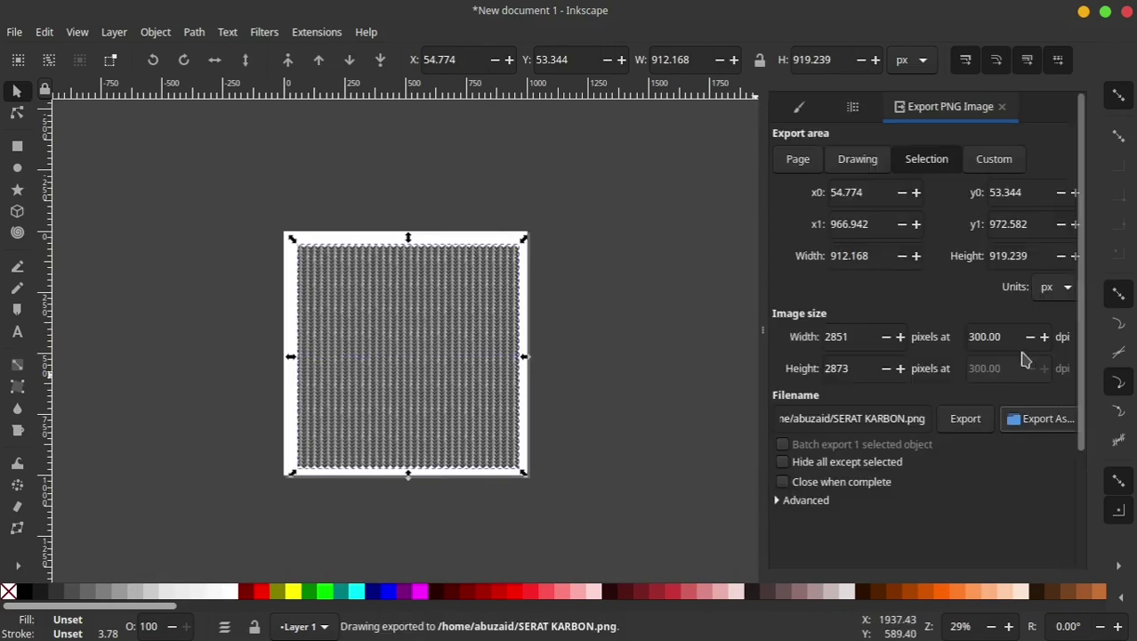
triple_click(988, 336)
text(96)
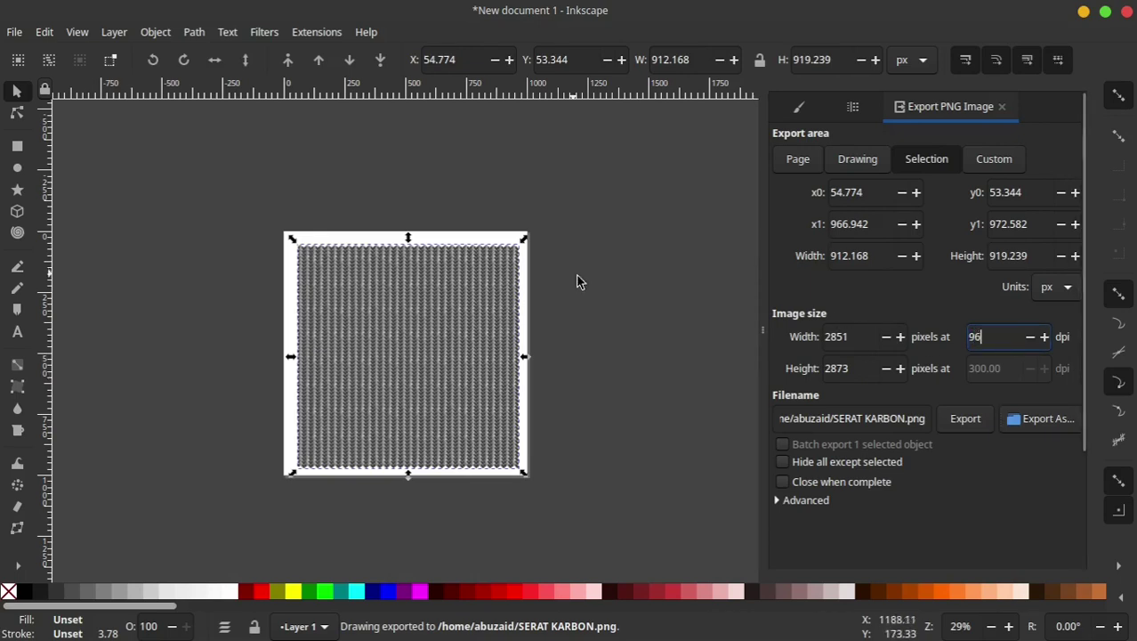
click(596, 307)
click(432, 331)
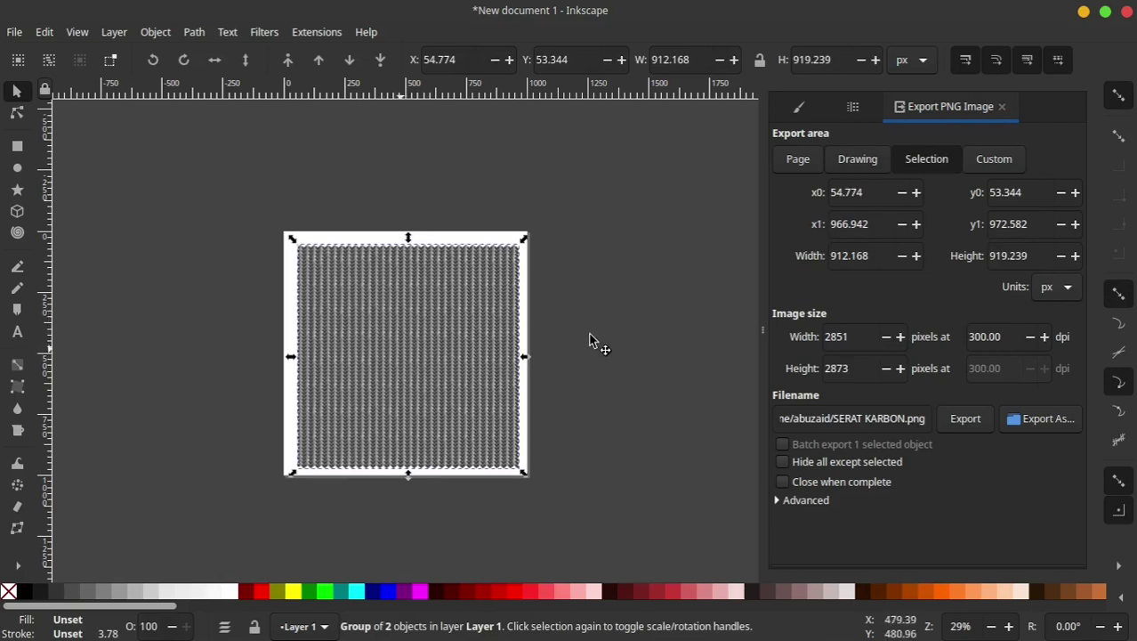
drag(523, 350, 514, 342)
click(538, 236)
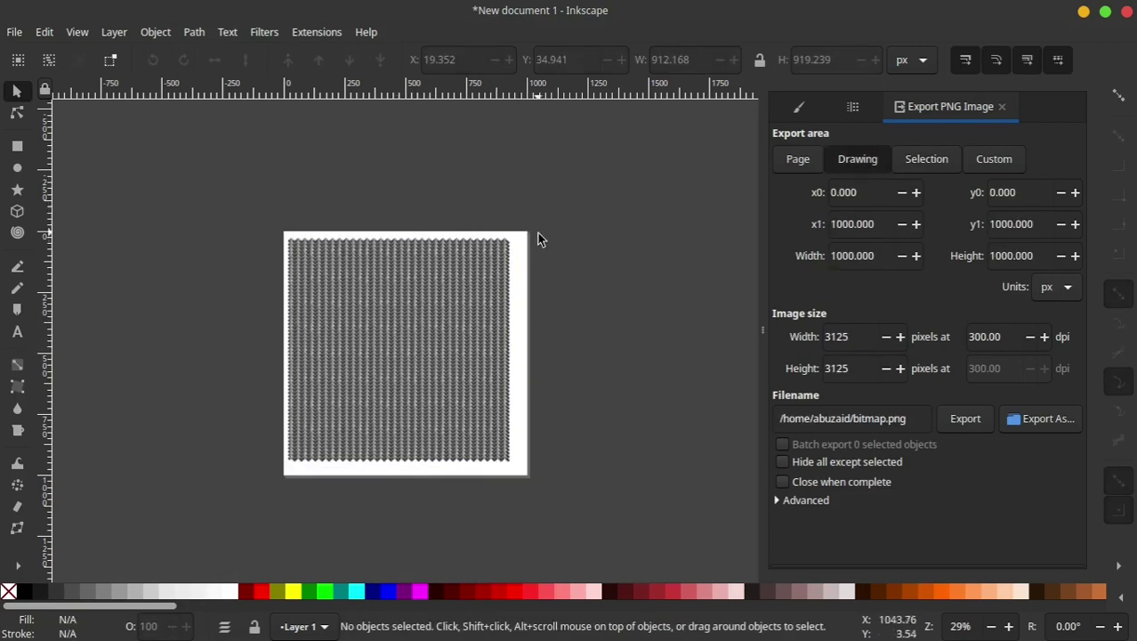
click(528, 248)
key(Delete)
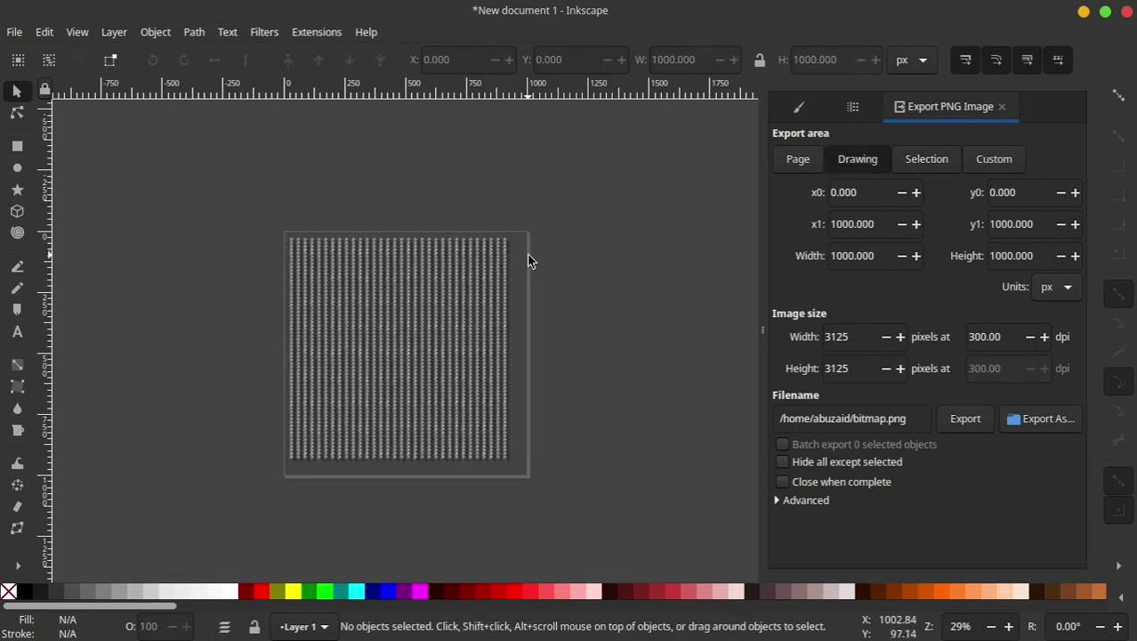
Step: Set the texture group's PNG export resolution to 96 dpi, giving 912 × 919 pixels
click(500, 283)
click(14, 32)
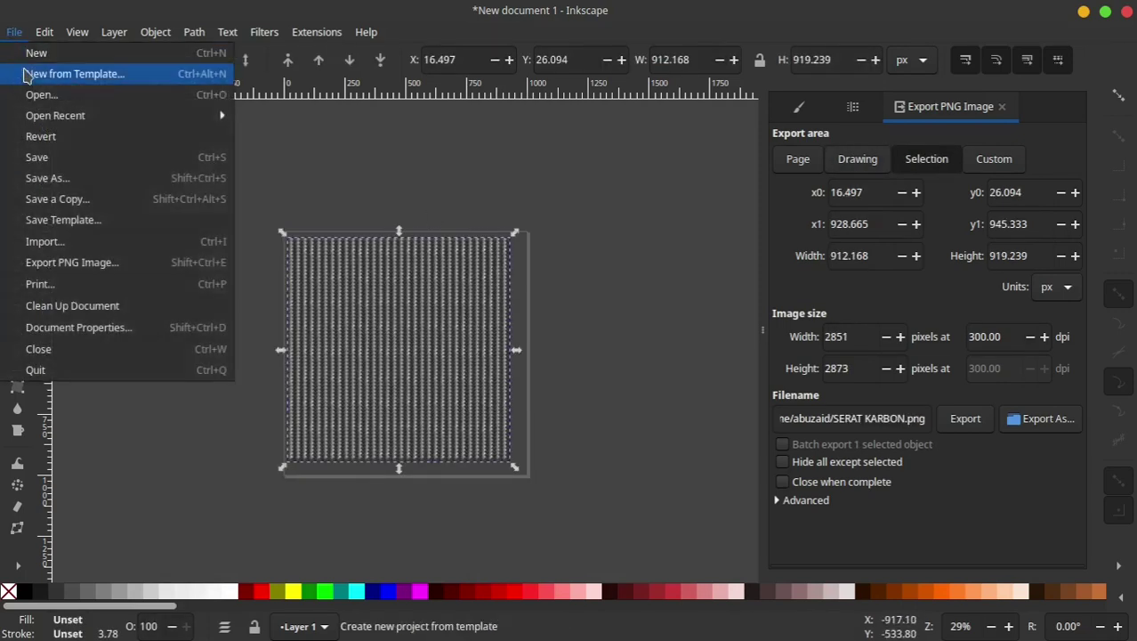
click(54, 259)
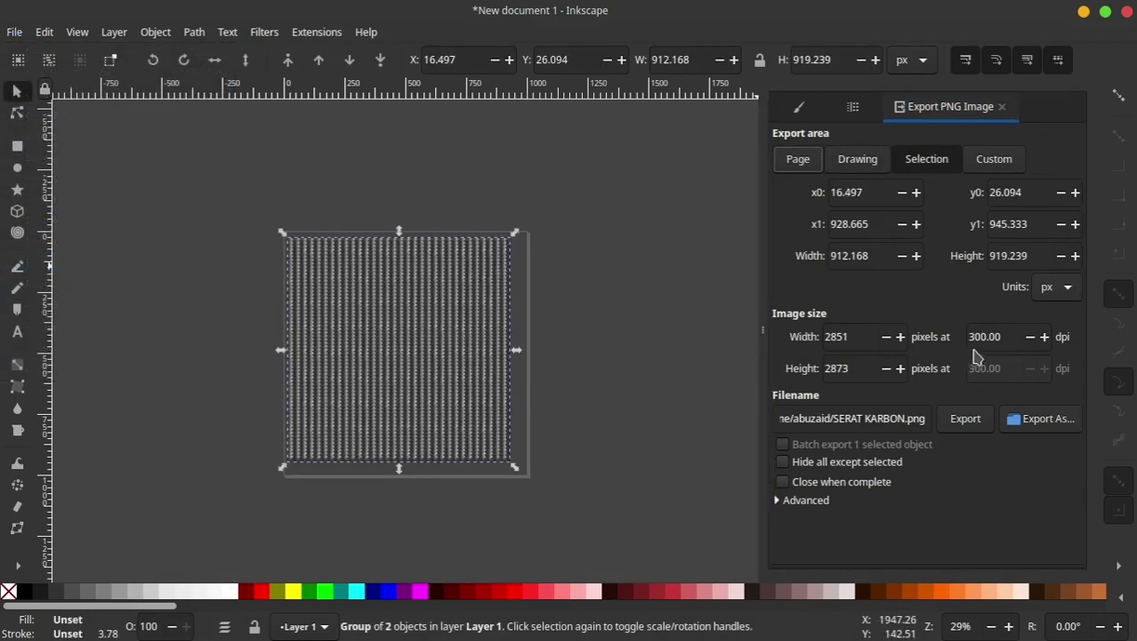
double_click(995, 339)
text(96)
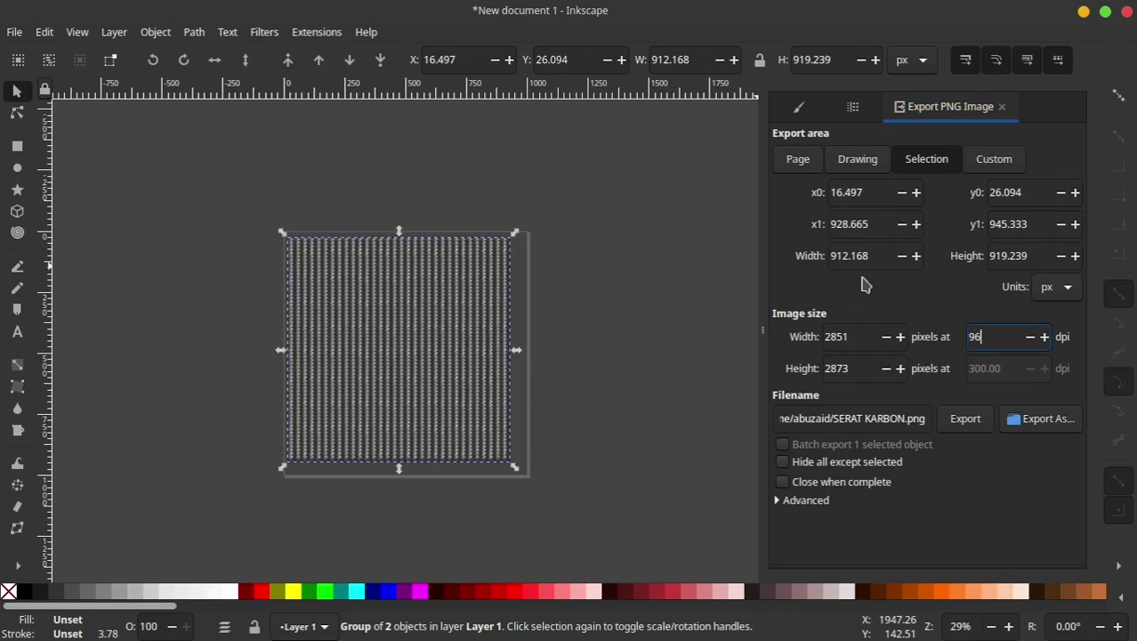
key(Return)
click(1041, 419)
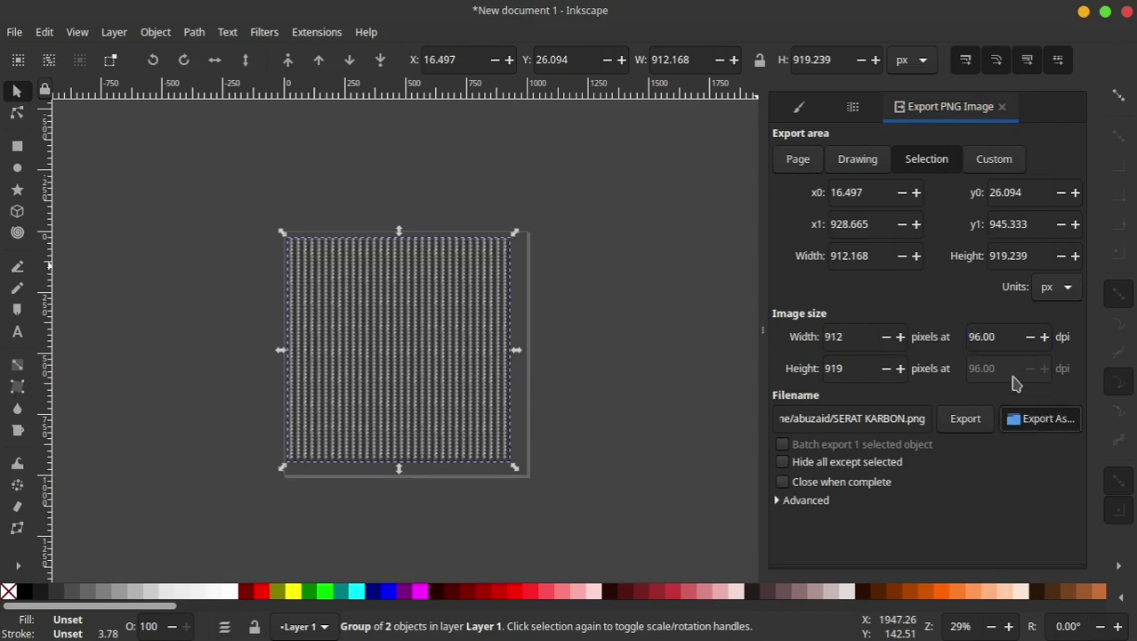
Step: Export the carbon-fiber group as SERAT KARBON.png, replacing the existing file
click(158, 44)
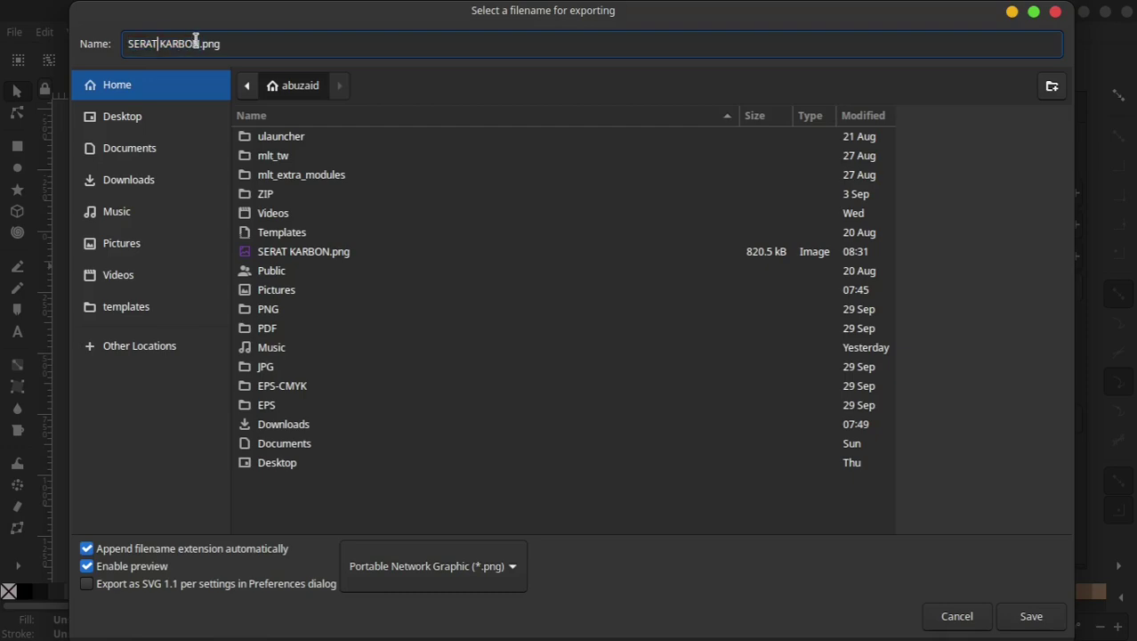
drag(177, 44, 103, 43)
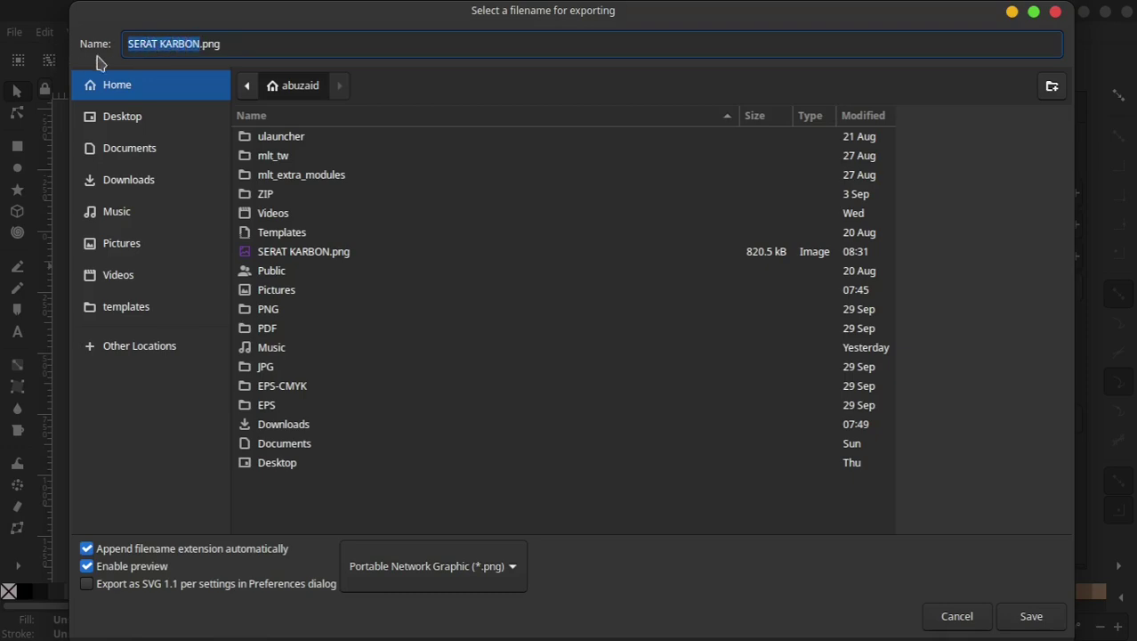
click(1048, 628)
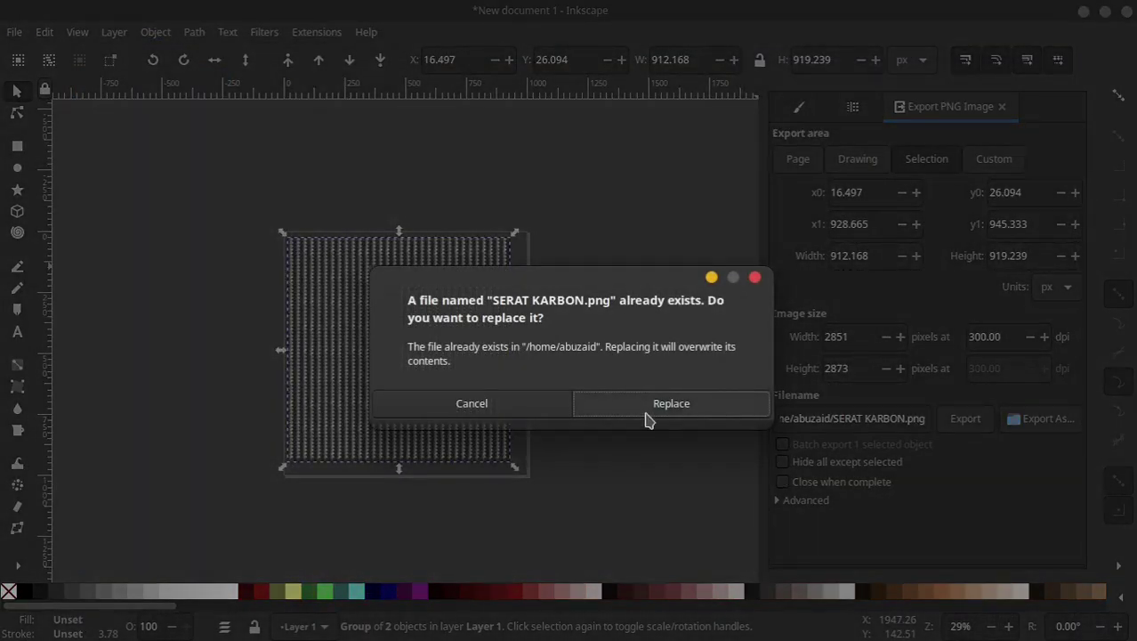
click(647, 420)
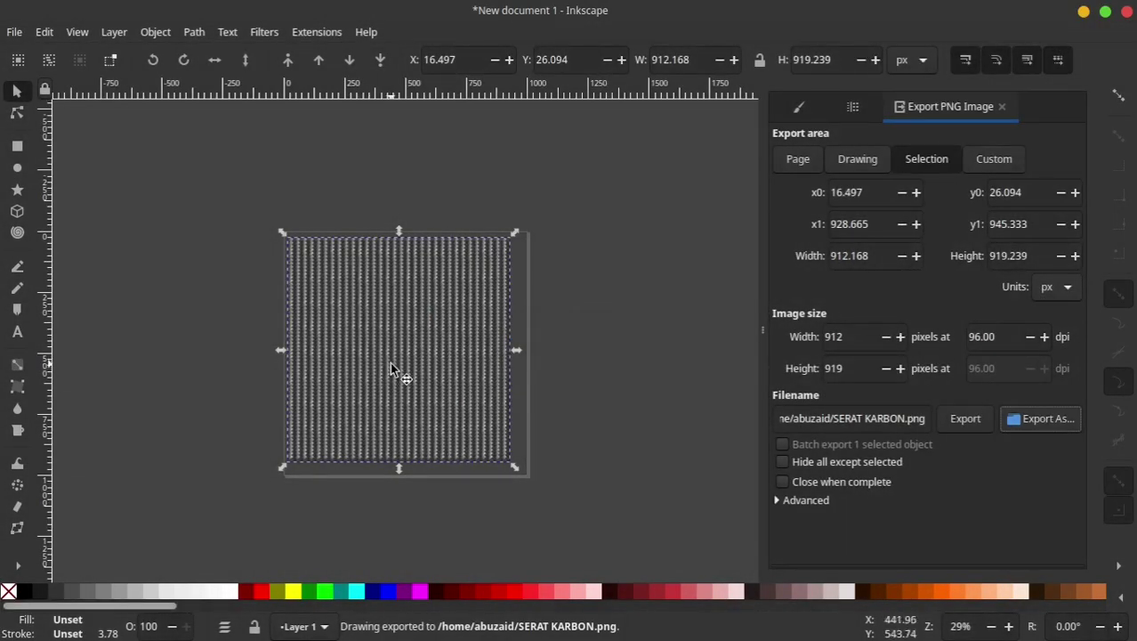
right_click(392, 369)
click(477, 270)
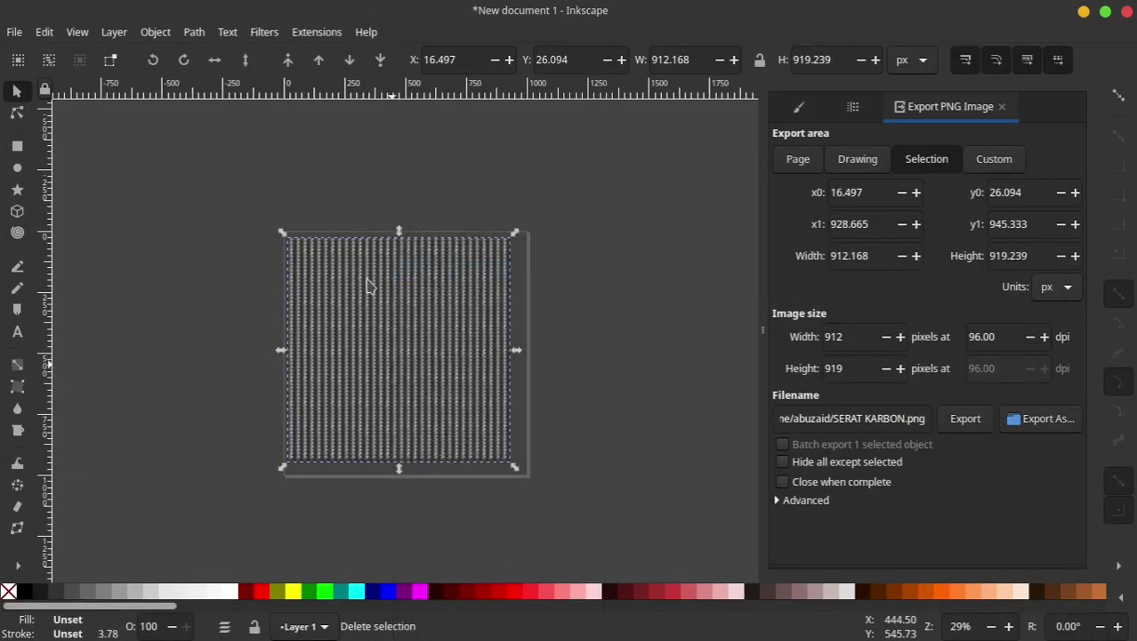
Step: Delete the vector group and import SERAT KARBON.png from the home folder as a 912×919 bitmap
key(Delete)
click(15, 33)
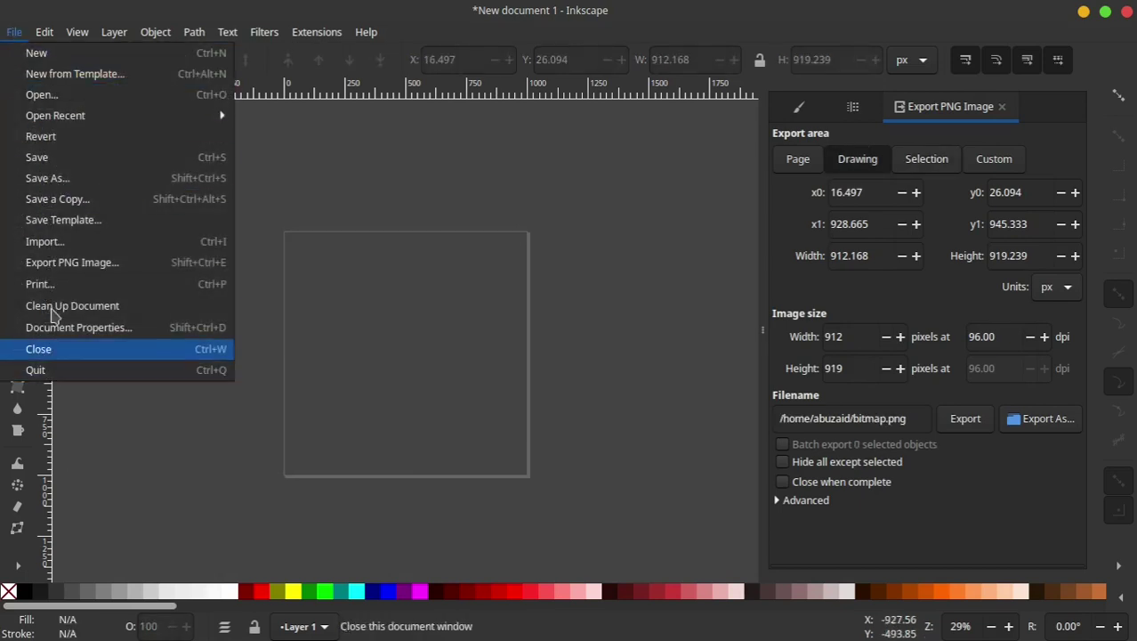
click(218, 242)
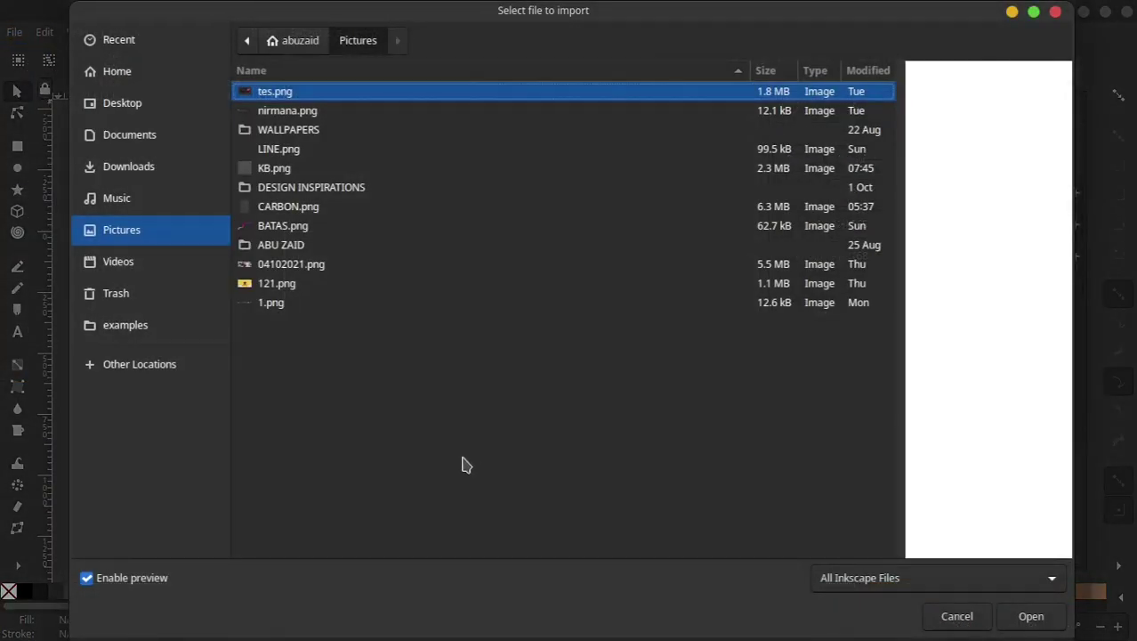
click(148, 77)
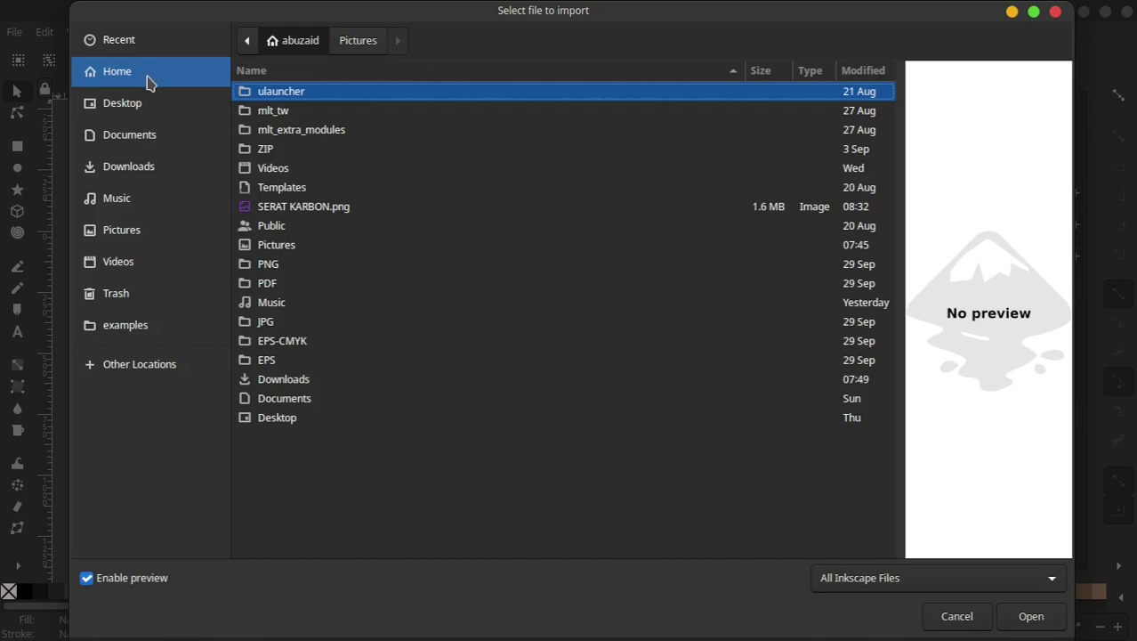
click(355, 213)
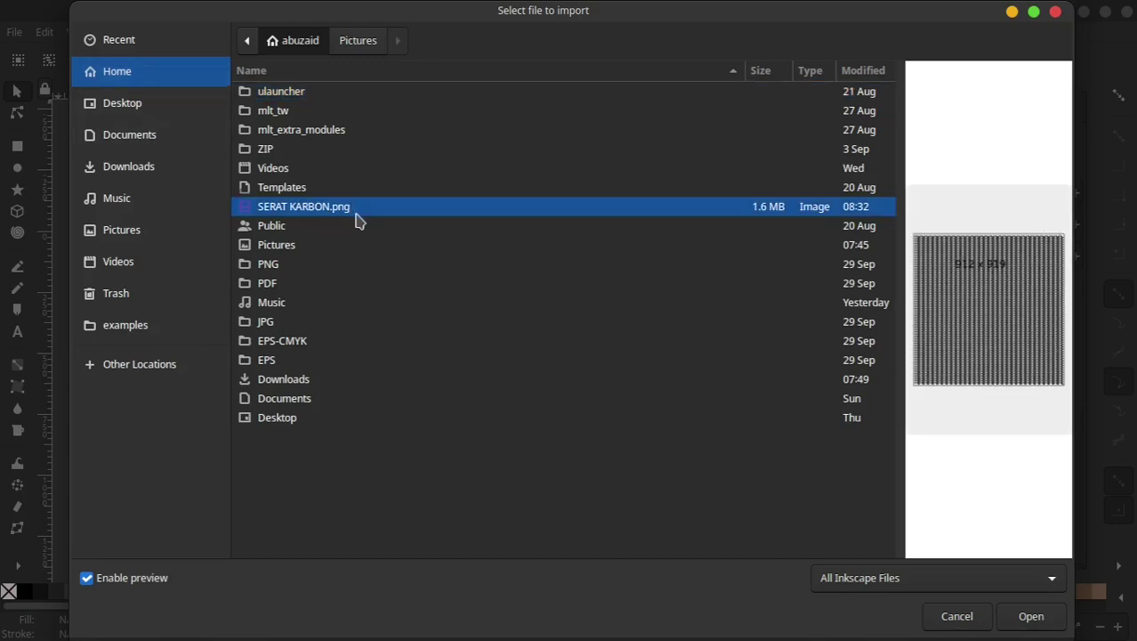
click(1030, 617)
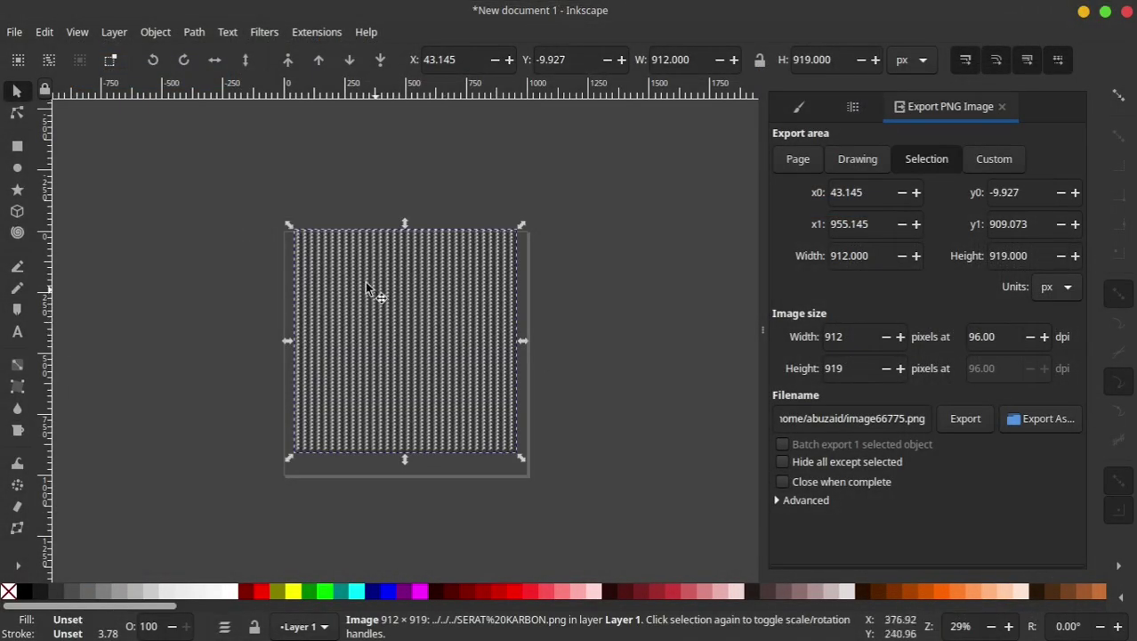
Step: Draw a large rectangle over the image, send it behind, and fill it light grey
click(17, 146)
drag(174, 159, 660, 523)
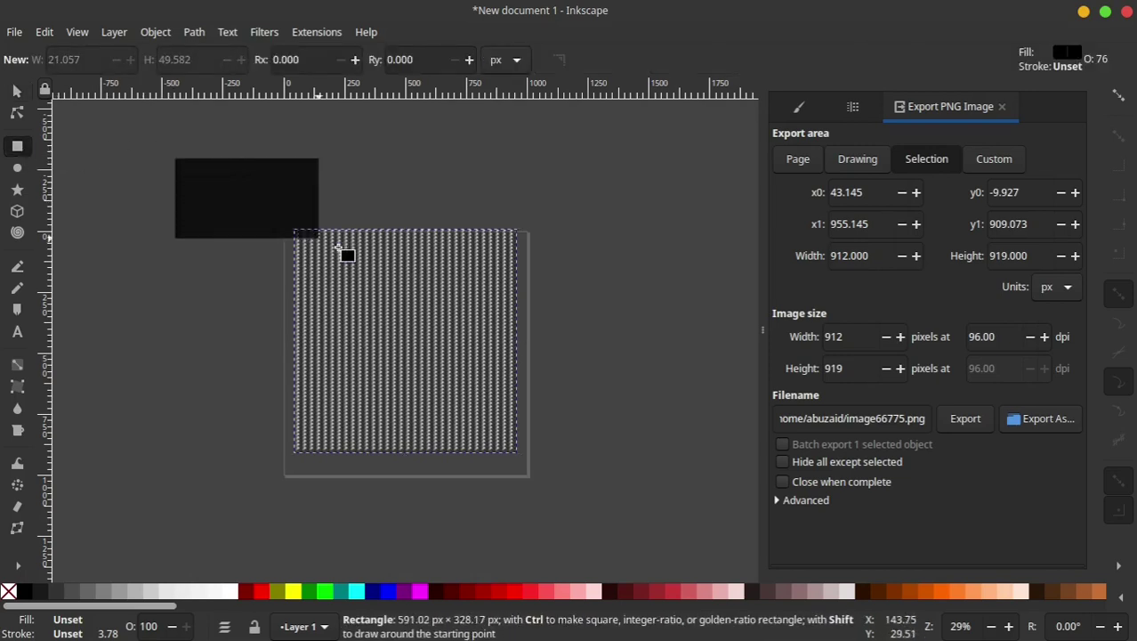
click(15, 96)
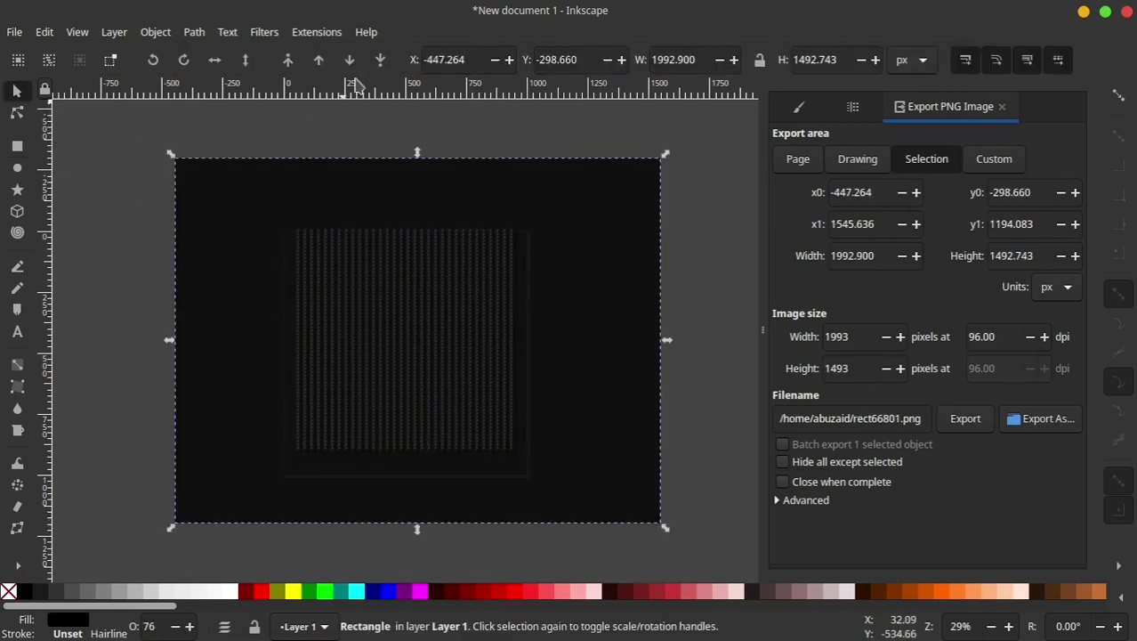
click(381, 60)
click(197, 591)
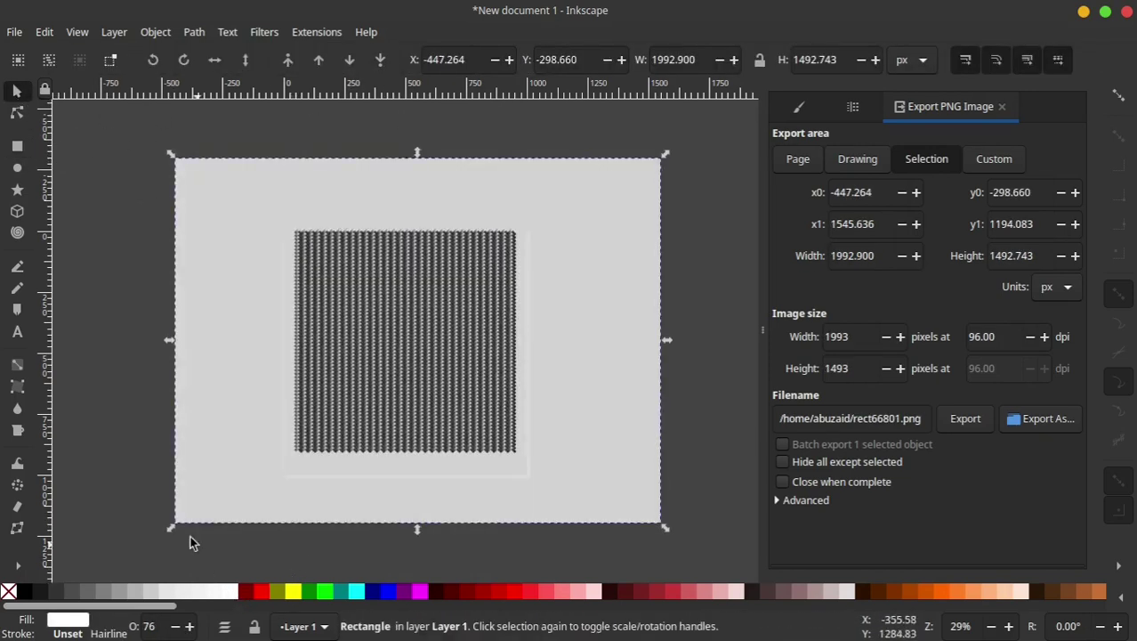
click(193, 539)
Step: Change the backdrop rectangle's fill to dark grey
scroll(374, 352, up, 1)
scroll(395, 325, up, 1)
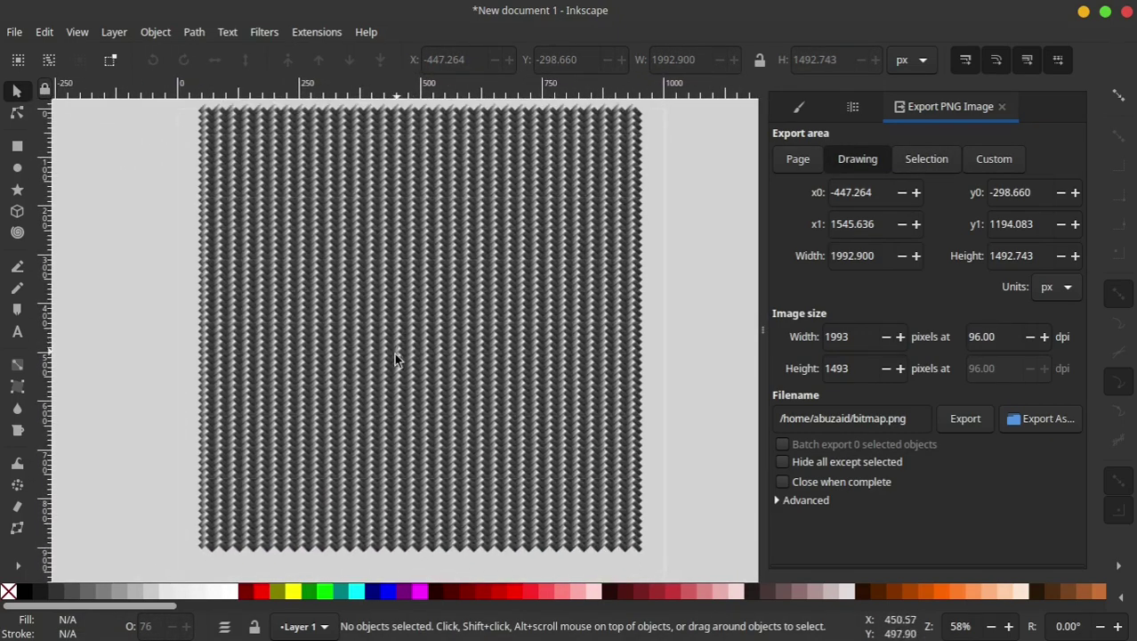
scroll(393, 352, down, 1)
click(197, 437)
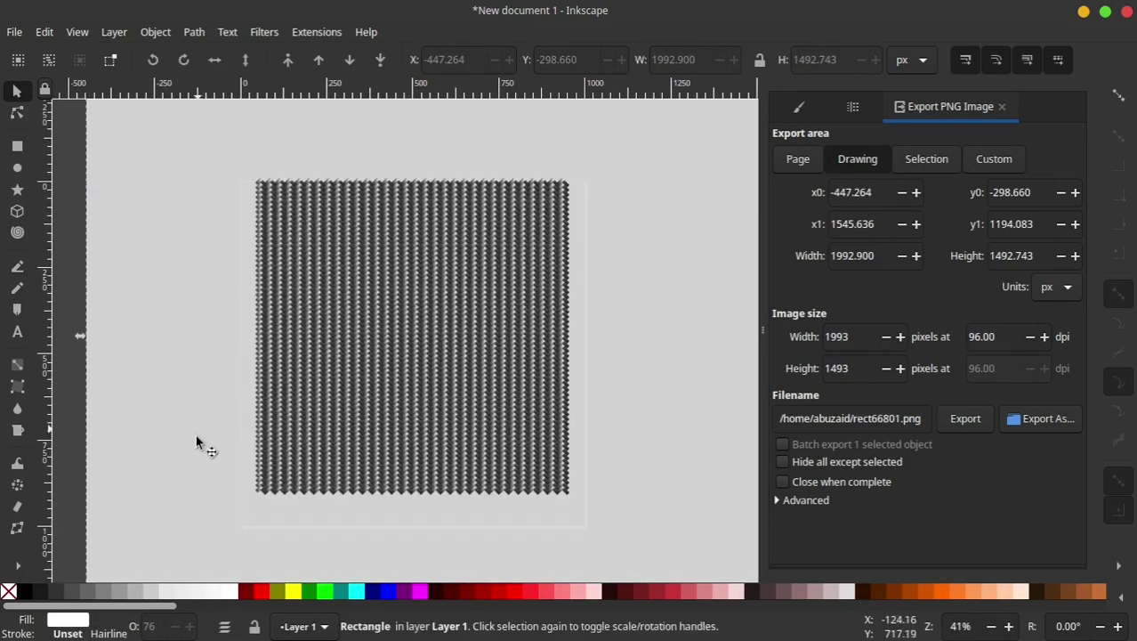
click(50, 591)
Step: Zoom out to check the near-black backdrop and reselect it
scroll(393, 363, up, 2)
scroll(391, 361, up, 1)
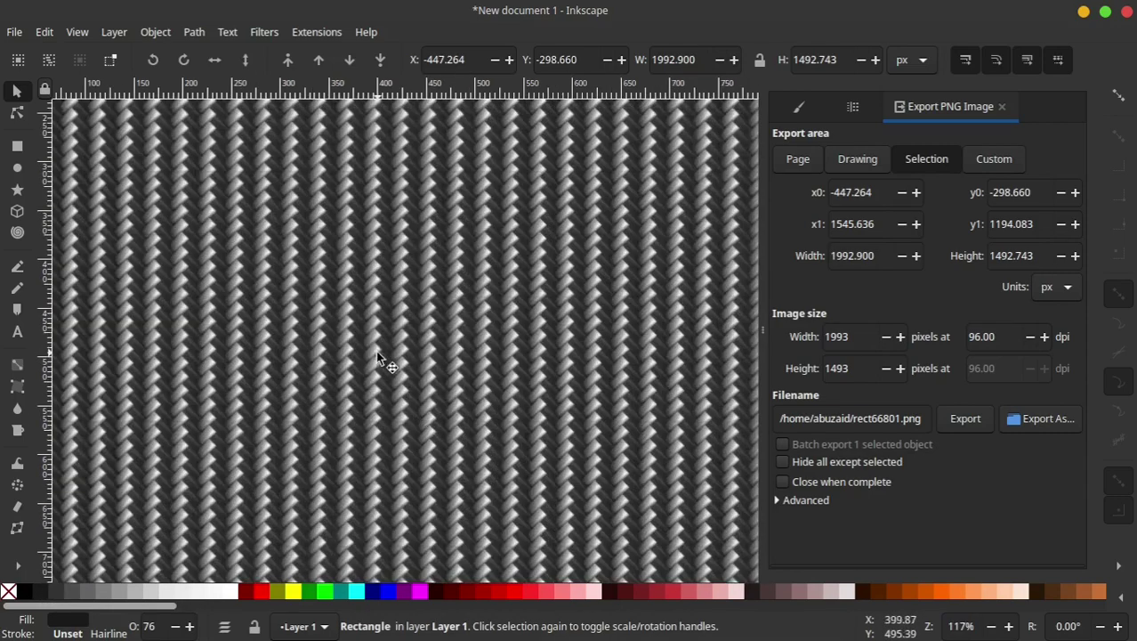
scroll(412, 370, up, 1)
scroll(465, 317, up, 1)
scroll(629, 298, up, 1)
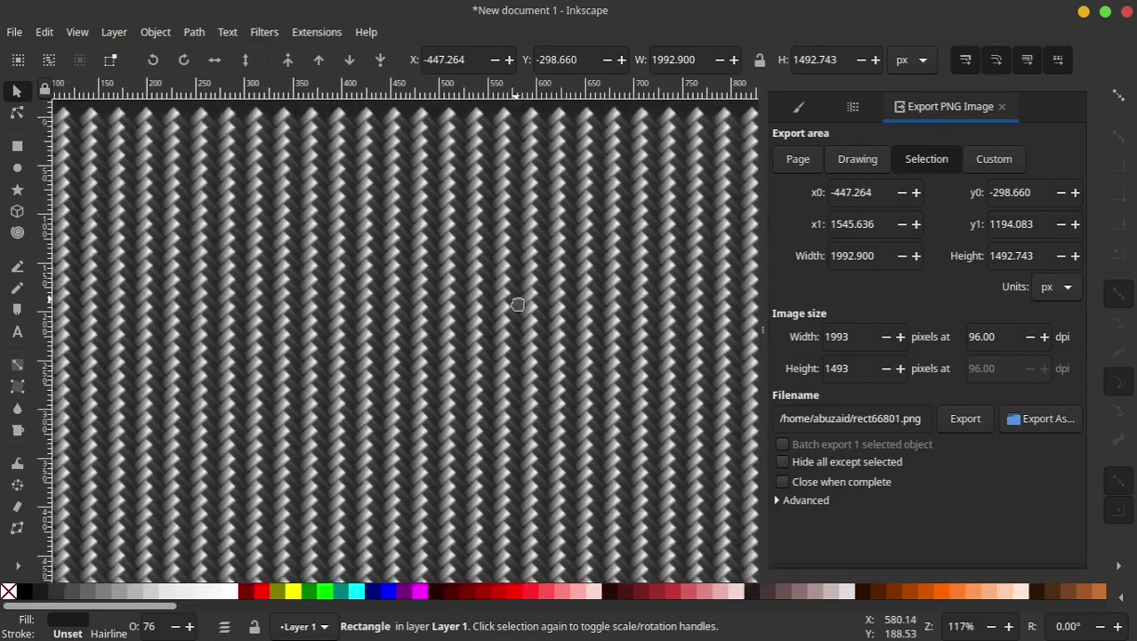
scroll(518, 304, up, 1)
scroll(524, 245, down, 1)
scroll(519, 247, down, 1)
scroll(521, 250, down, 1)
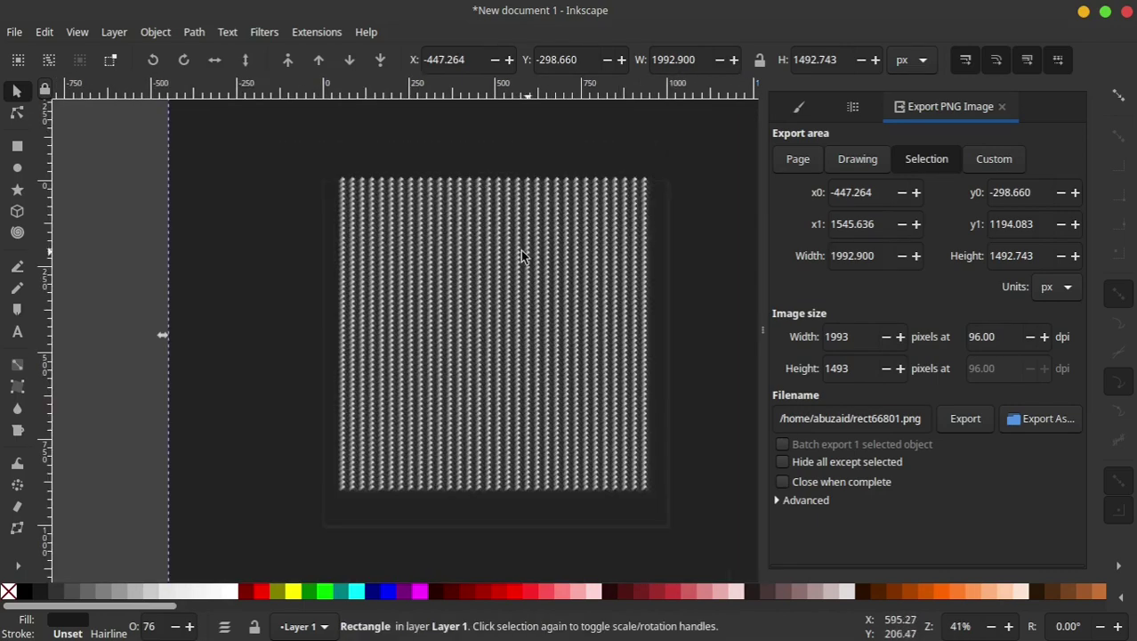
click(480, 245)
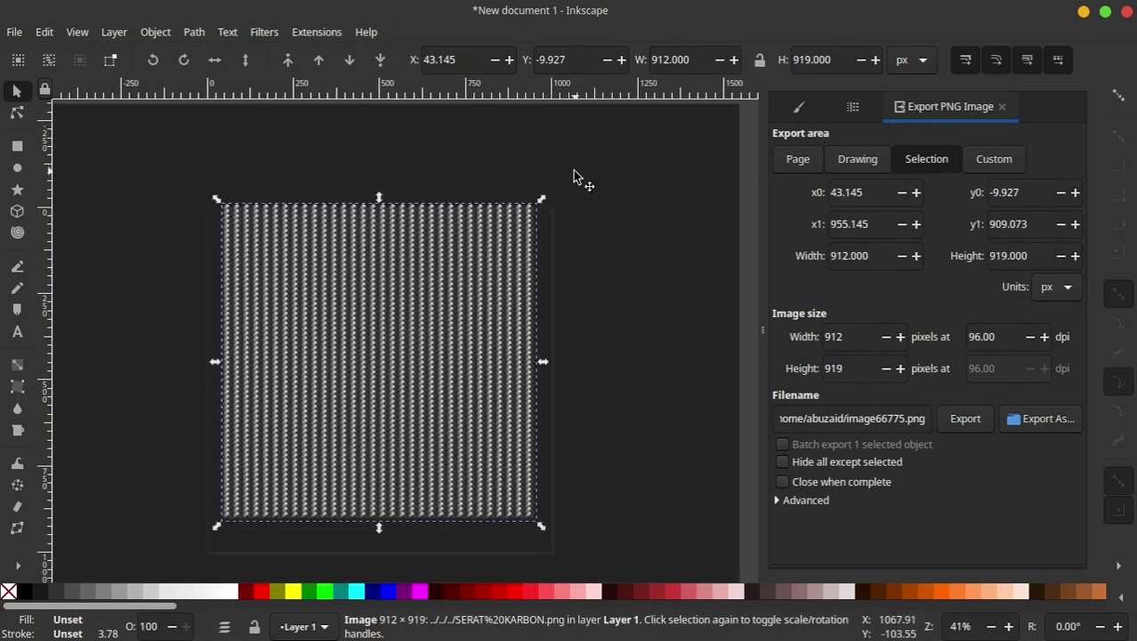
Step: Clip the 912×919 carbon-fiber image to a square drawn over it
click(578, 178)
click(491, 258)
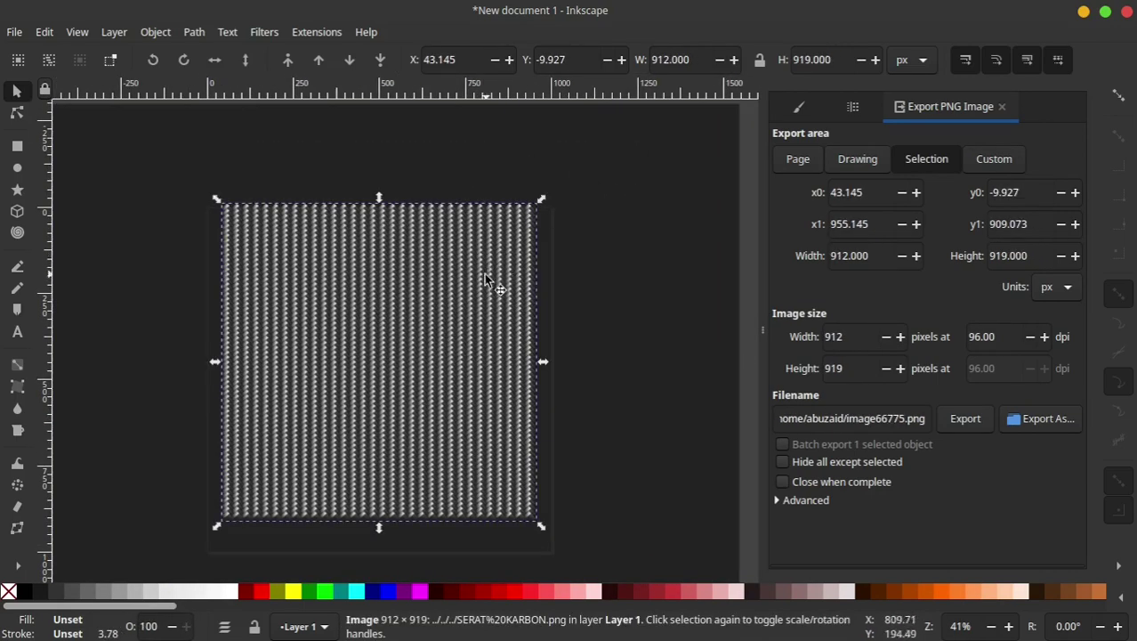
click(17, 148)
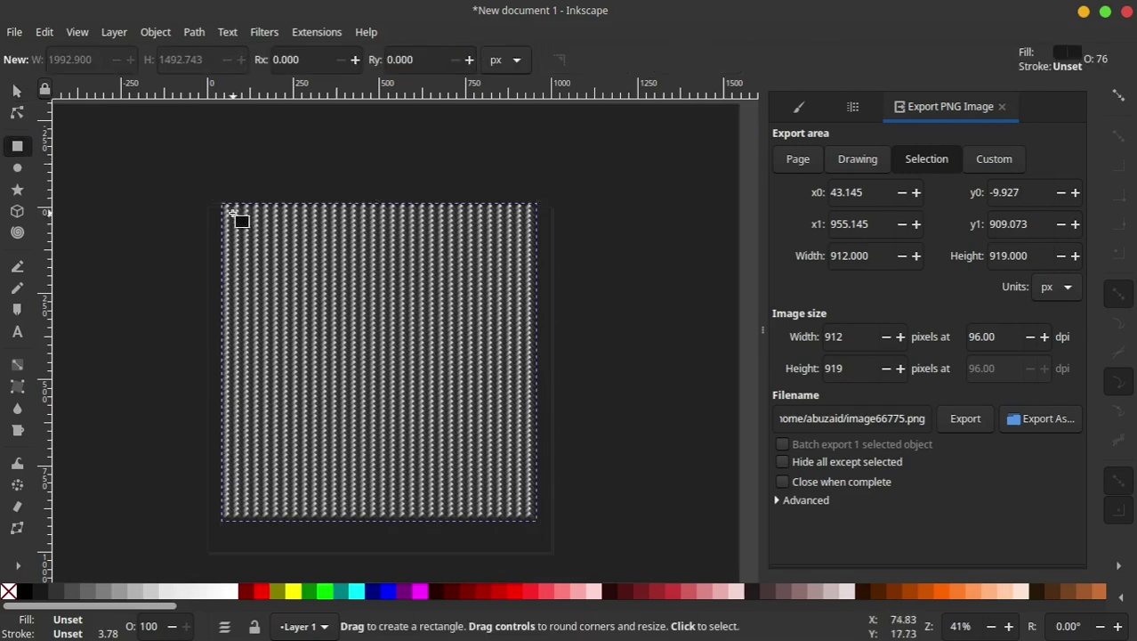
drag(234, 216, 533, 516)
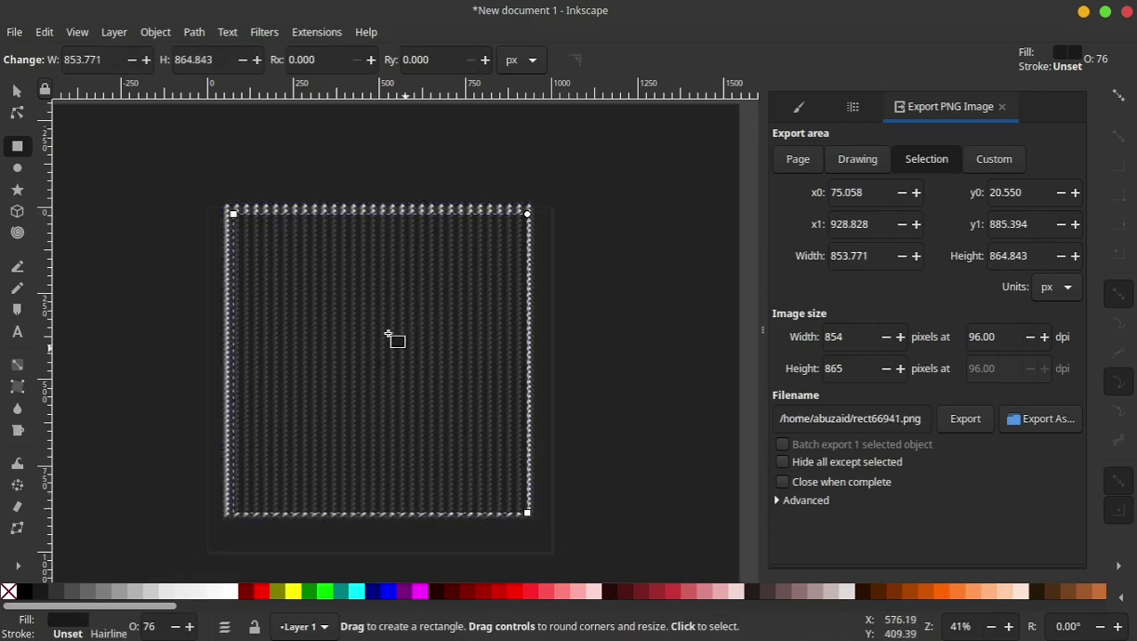
click(16, 90)
scroll(244, 249, up, 2)
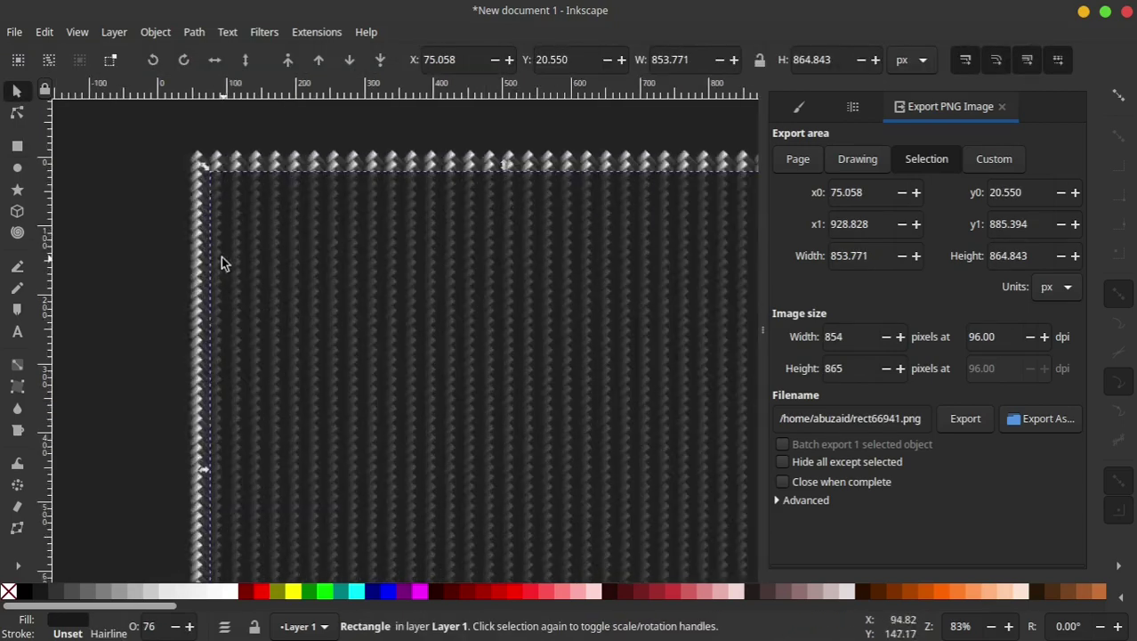
shift+click(197, 281)
right_click(254, 311)
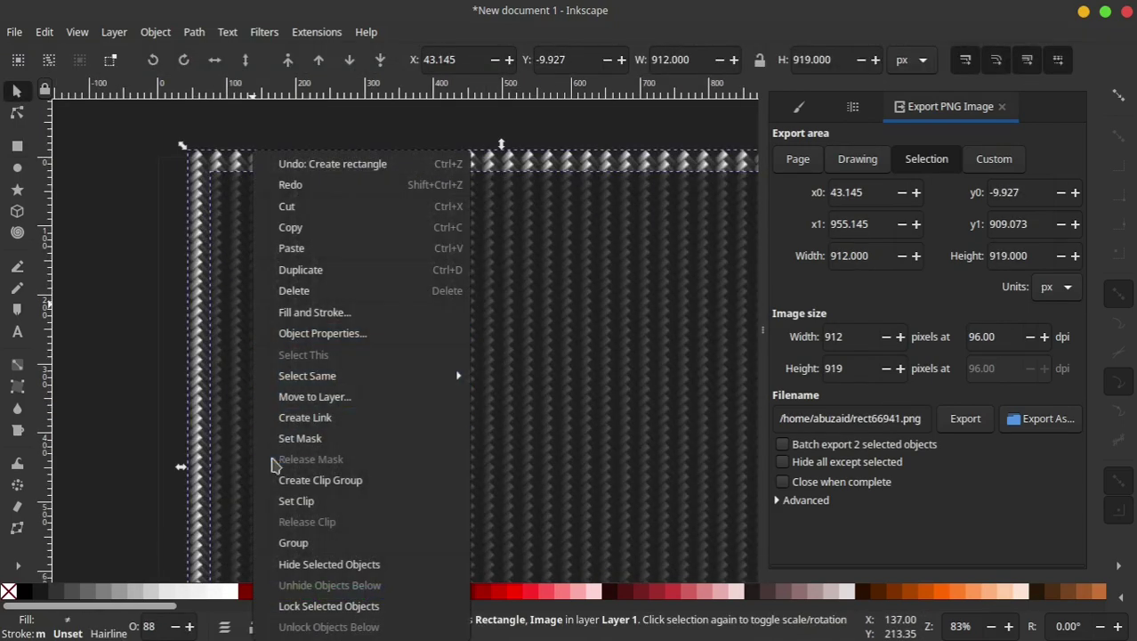
click(299, 504)
Step: Copy the clipped carbon image and select the dark background rectangle
scroll(522, 322, down, 2)
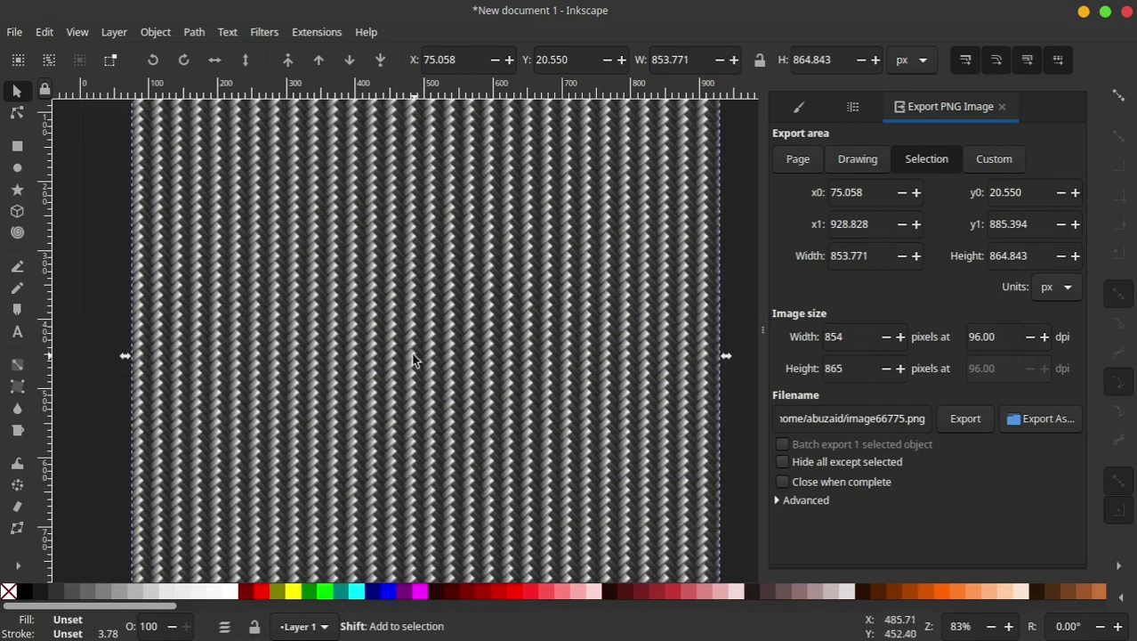
scroll(522, 322, right, 2)
scroll(545, 389, down, 3)
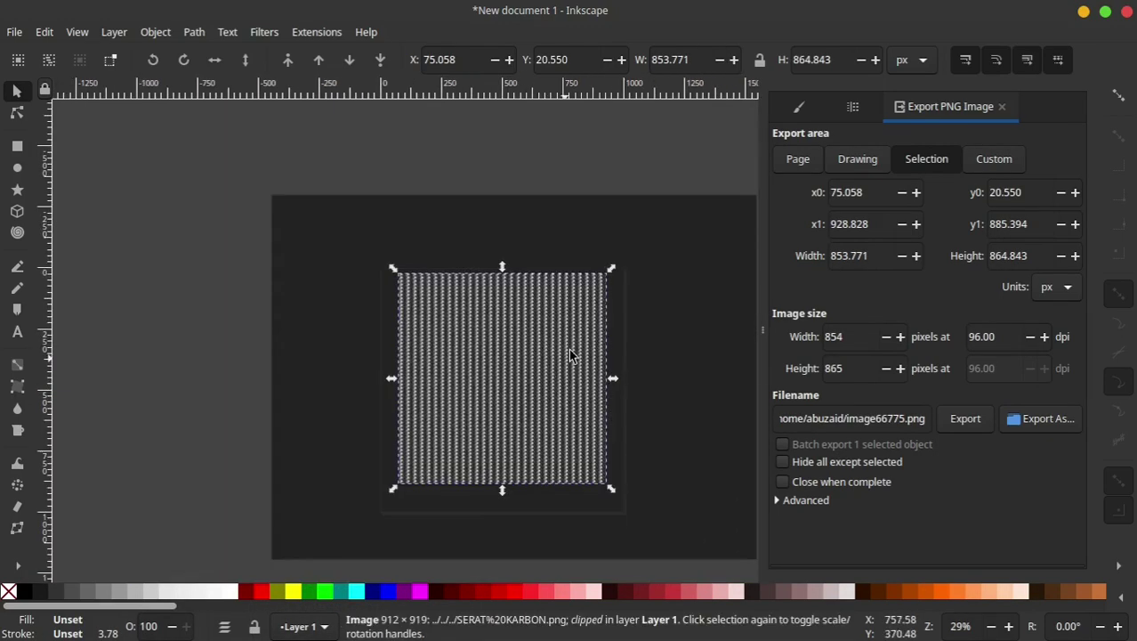
click(645, 275)
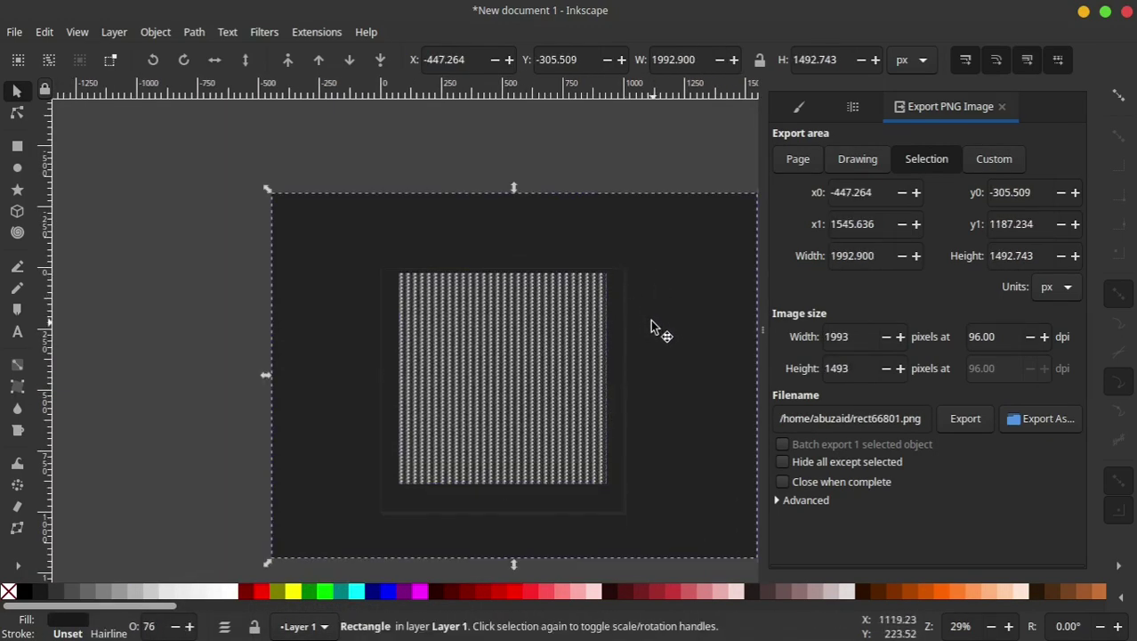
click(561, 325)
right_click(538, 351)
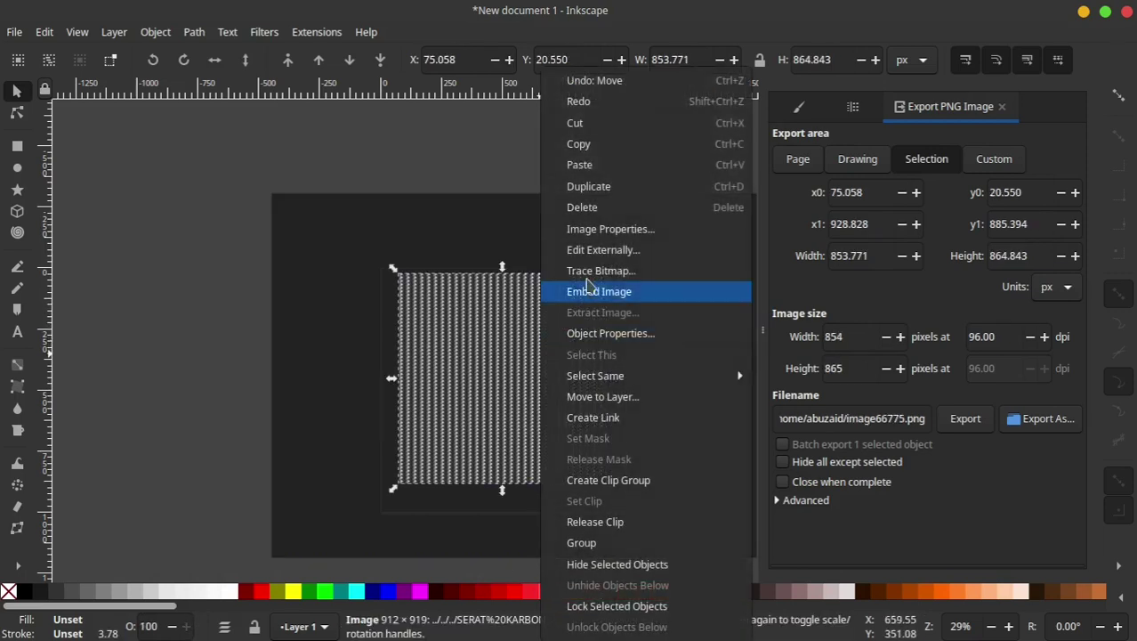
click(641, 151)
click(650, 249)
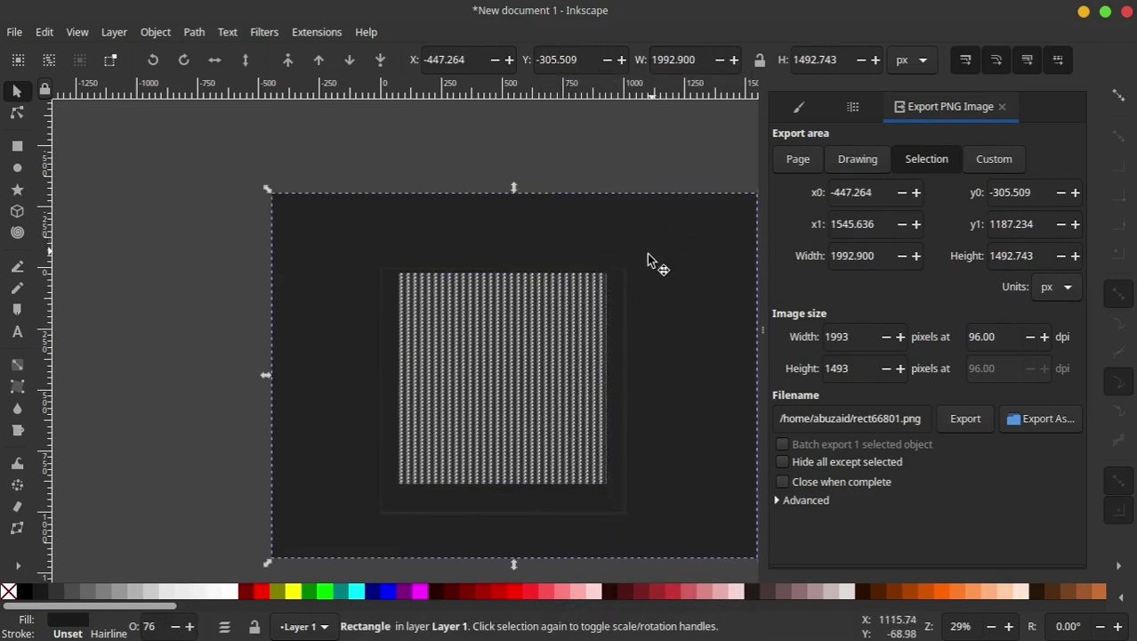
Step: Set the dark rectangle's opacity to 100
click(800, 107)
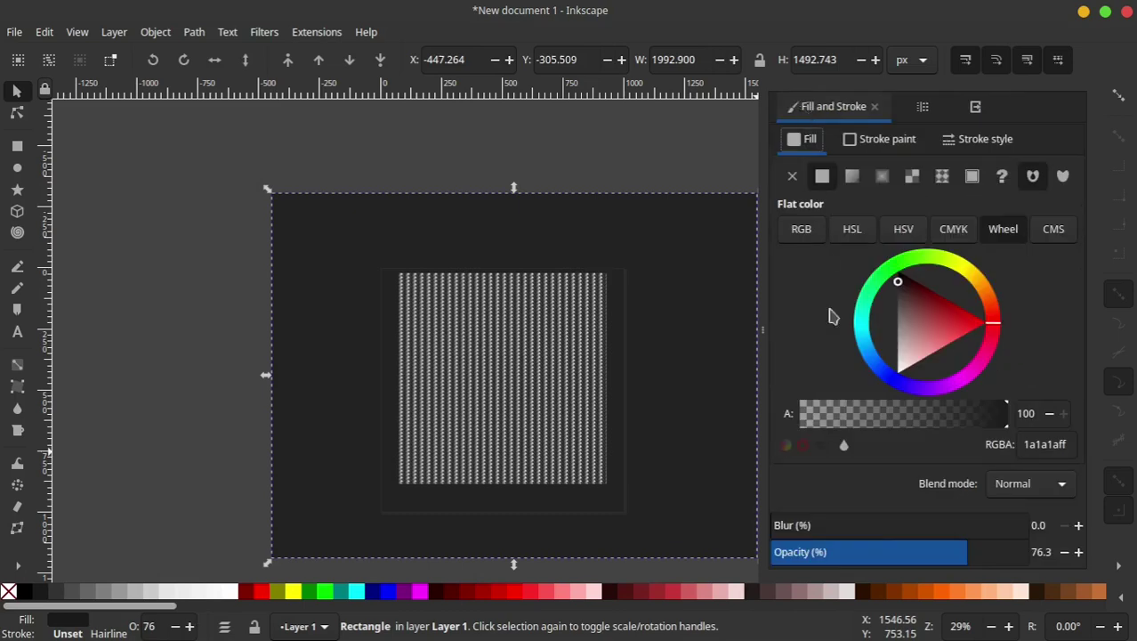
drag(954, 565, 1037, 554)
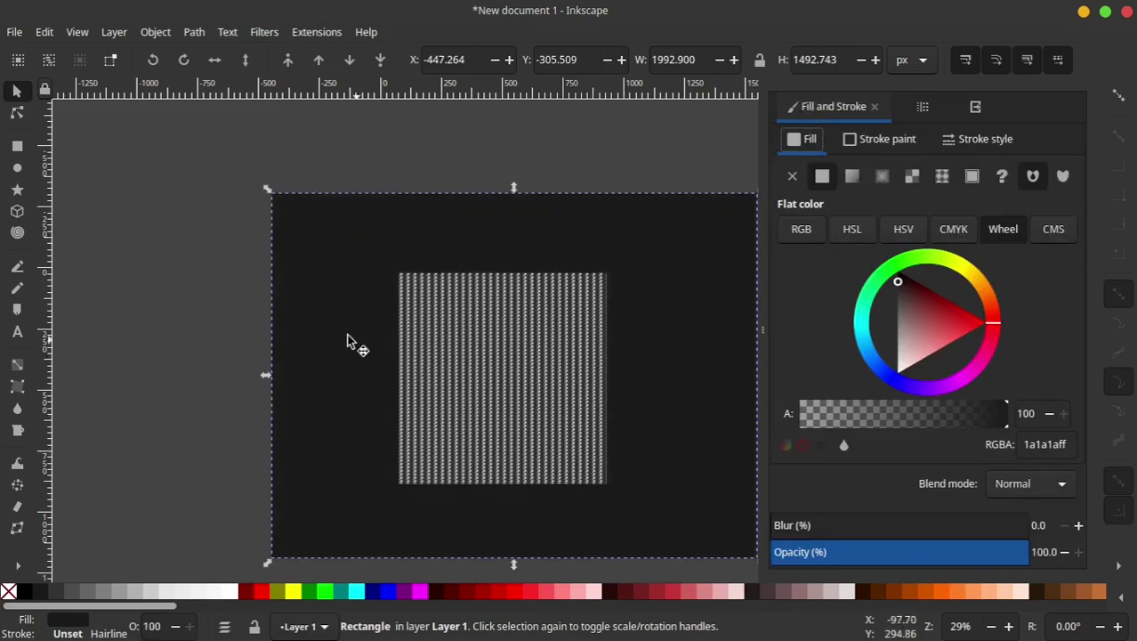
click(201, 342)
click(328, 347)
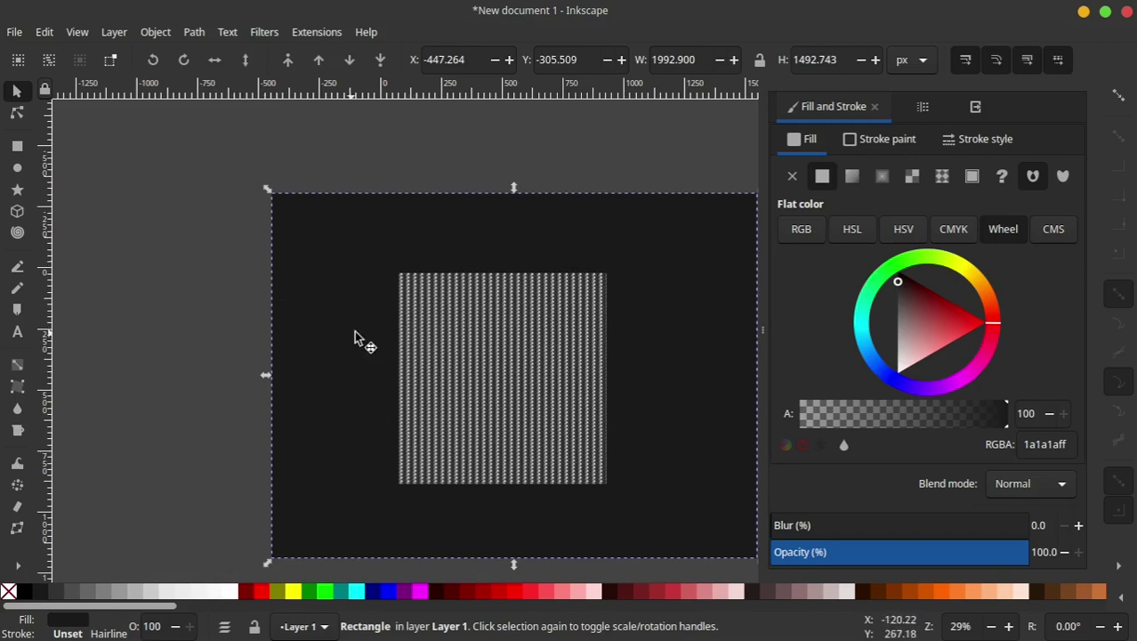
Step: Paste the copied image's size onto the rectangle and raise it above the image
click(46, 33)
mouse_move(77, 221)
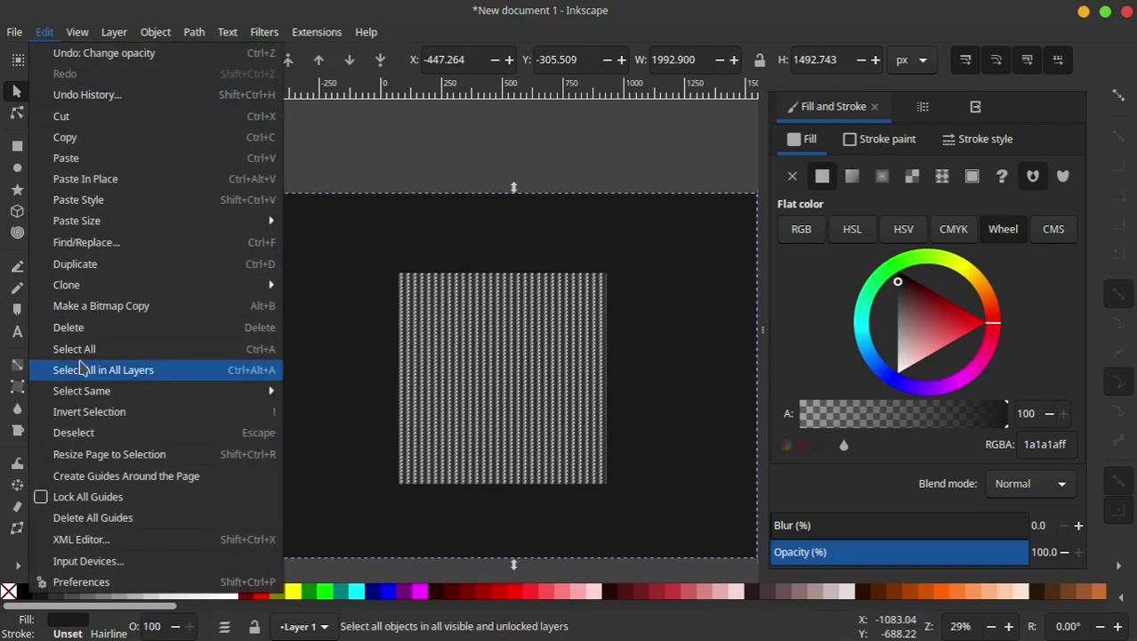
click(326, 226)
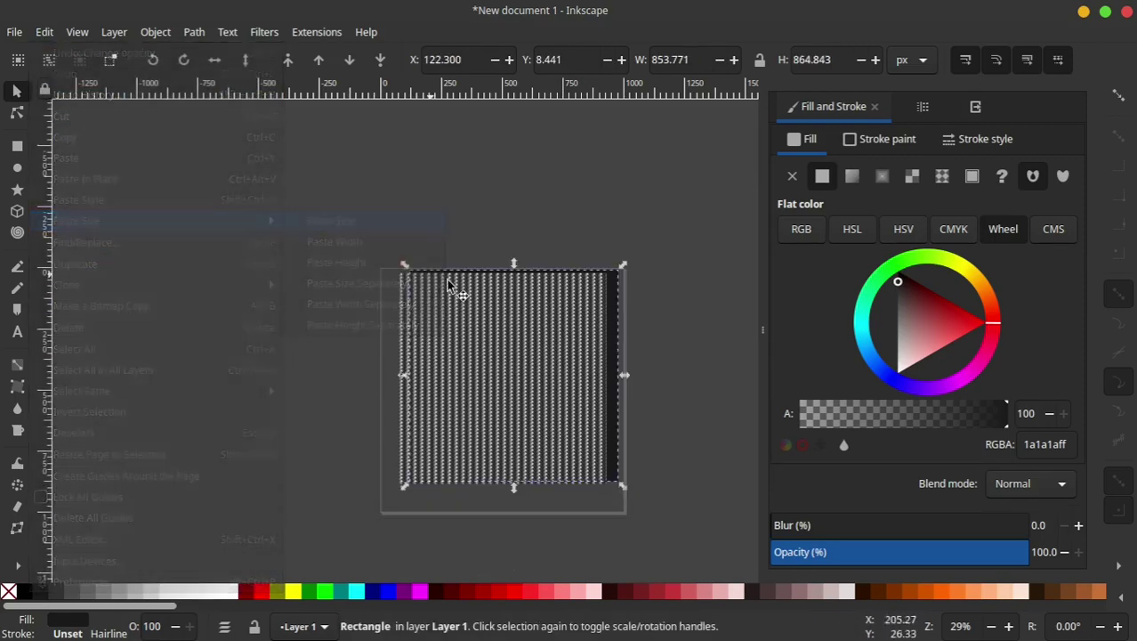
click(287, 62)
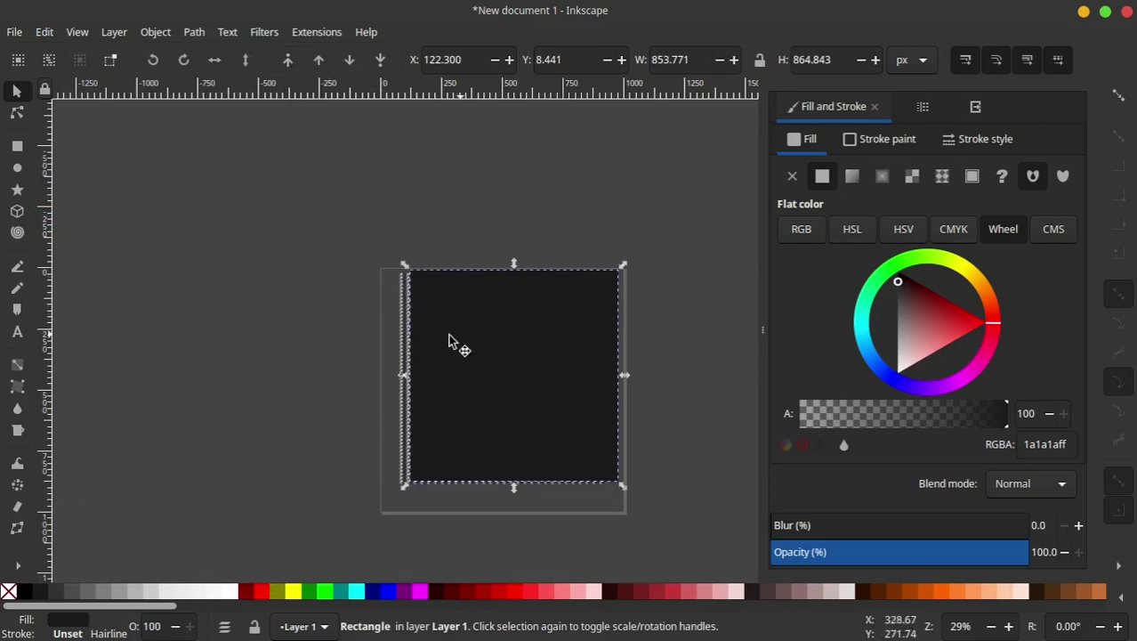
shift+click(407, 353)
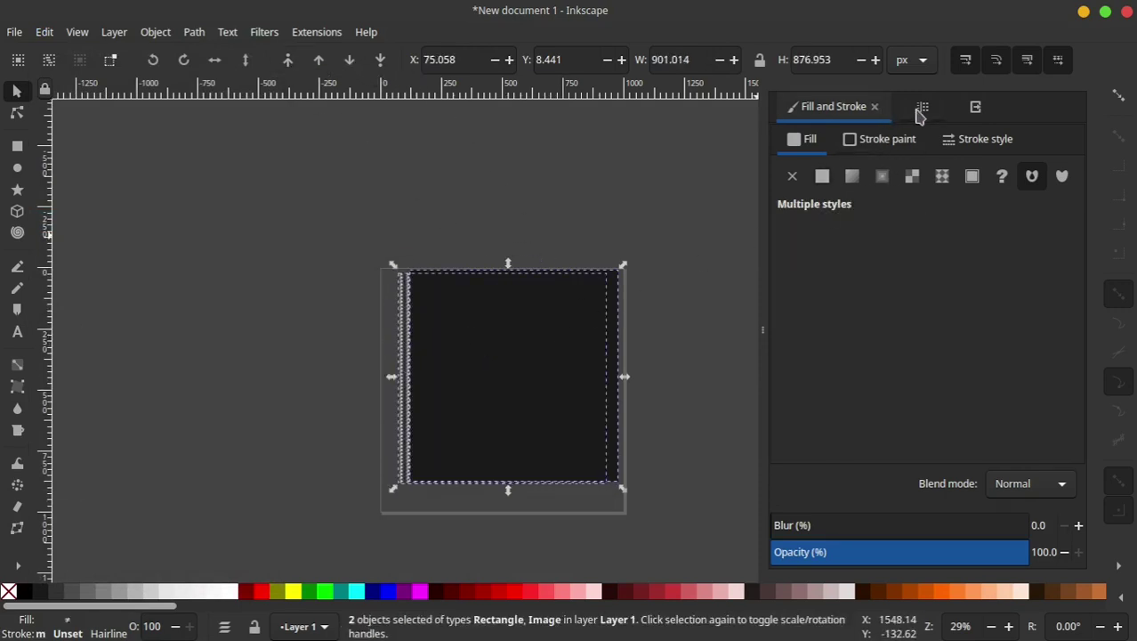
Step: Centre the rectangle and carbon image on both the vertical and horizontal axes
click(156, 32)
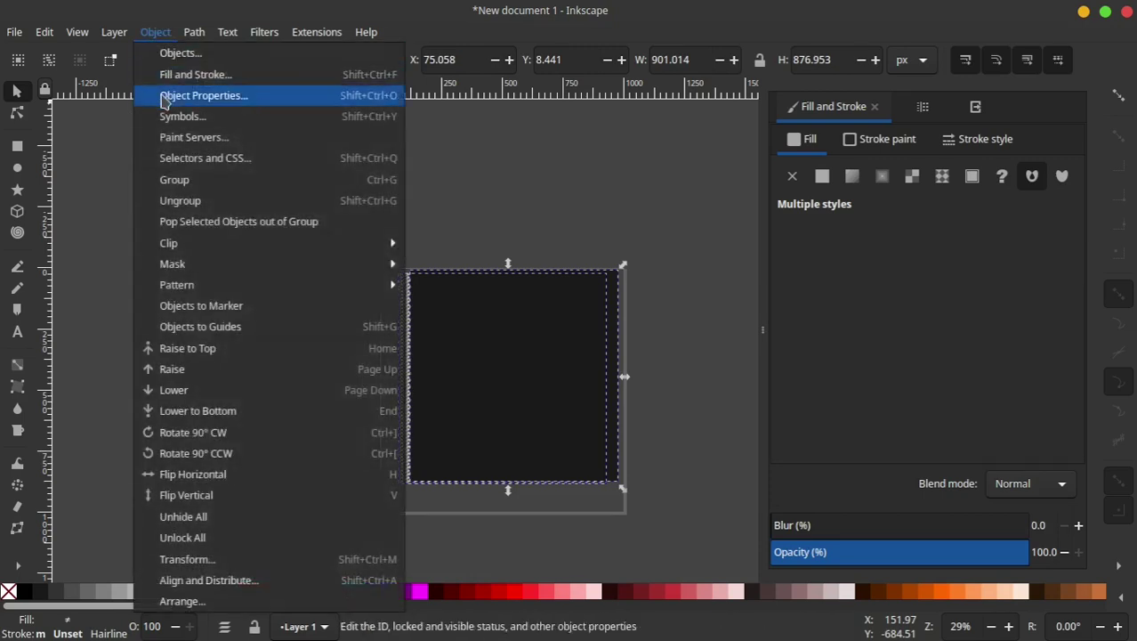
click(205, 577)
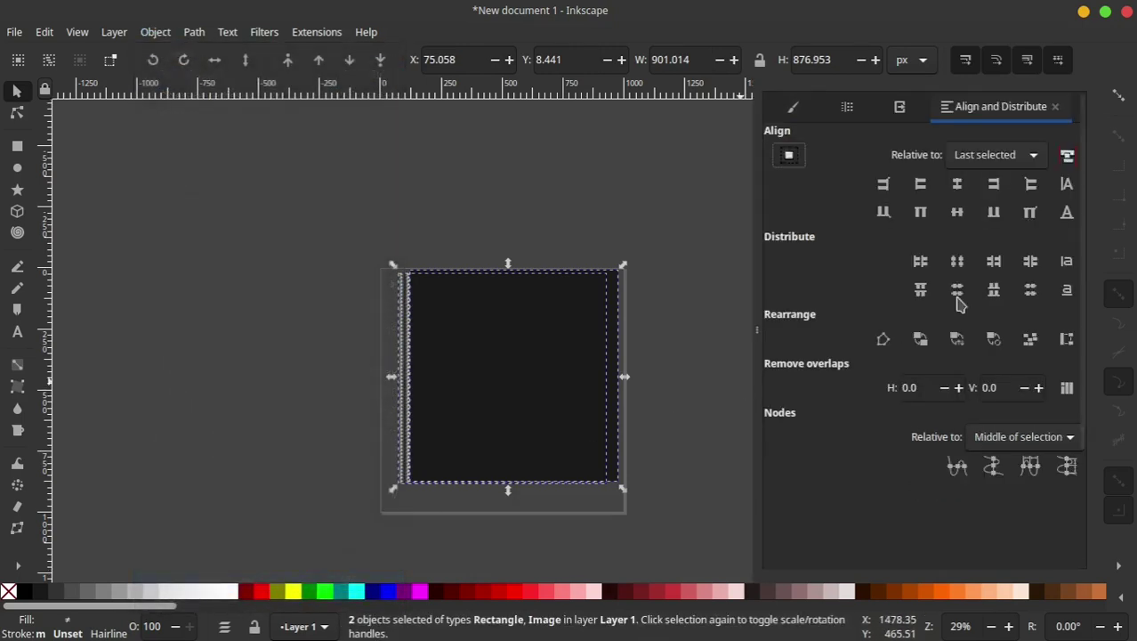
click(957, 185)
click(956, 212)
Step: Test-drag the rectangle aside to reveal the image, then cancel the move
click(675, 294)
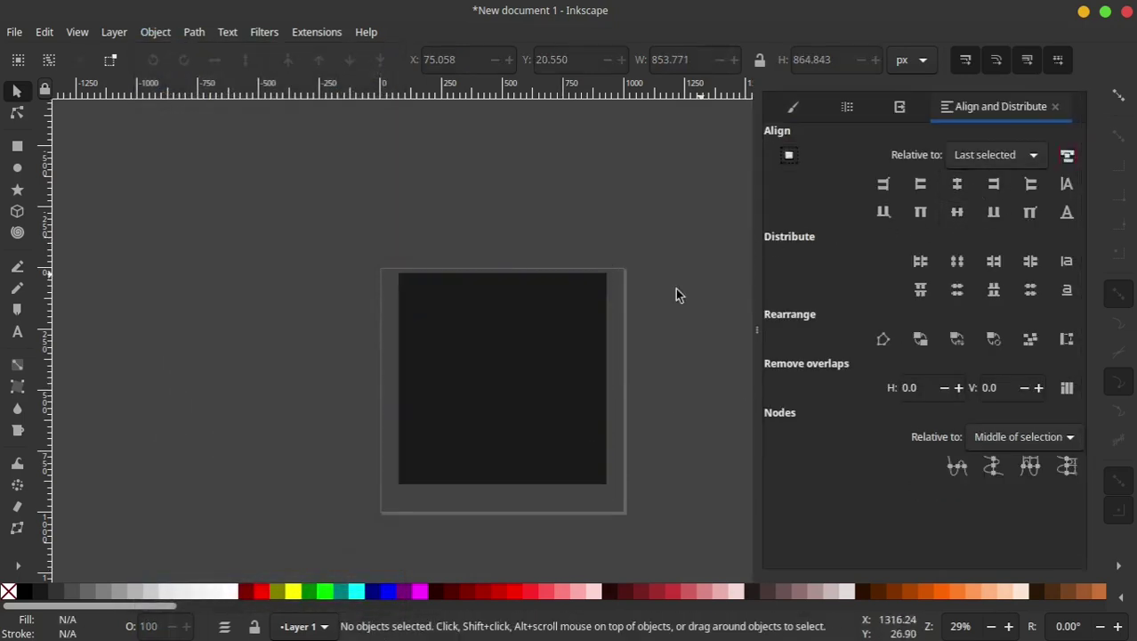
click(554, 372)
scroll(532, 374, up, 1)
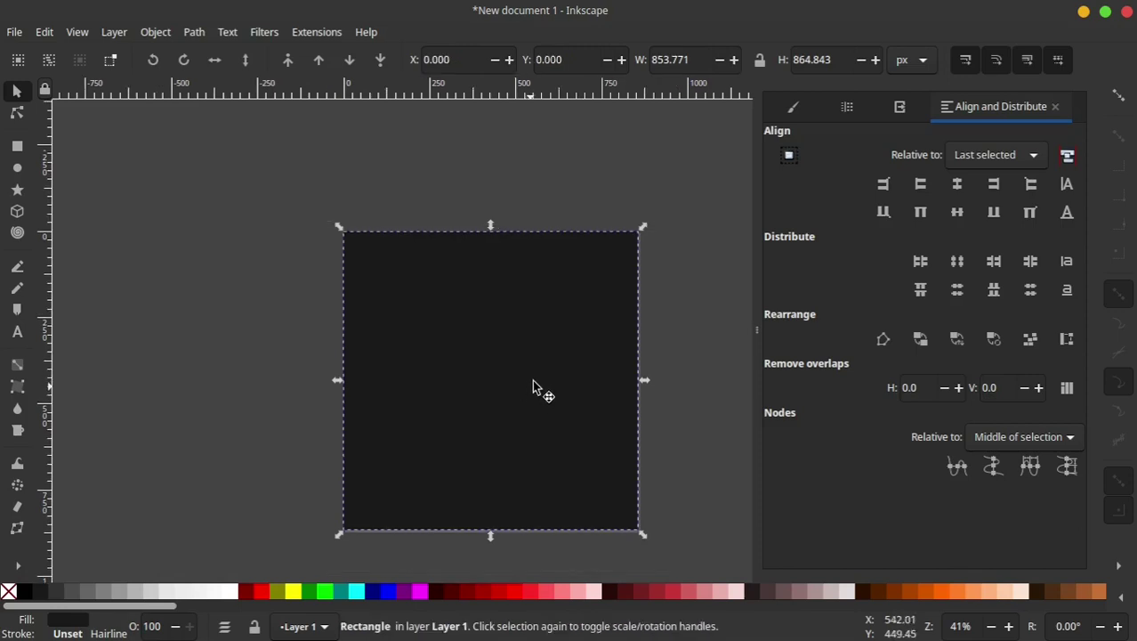
click(579, 228)
click(584, 279)
drag(584, 280, 494, 470)
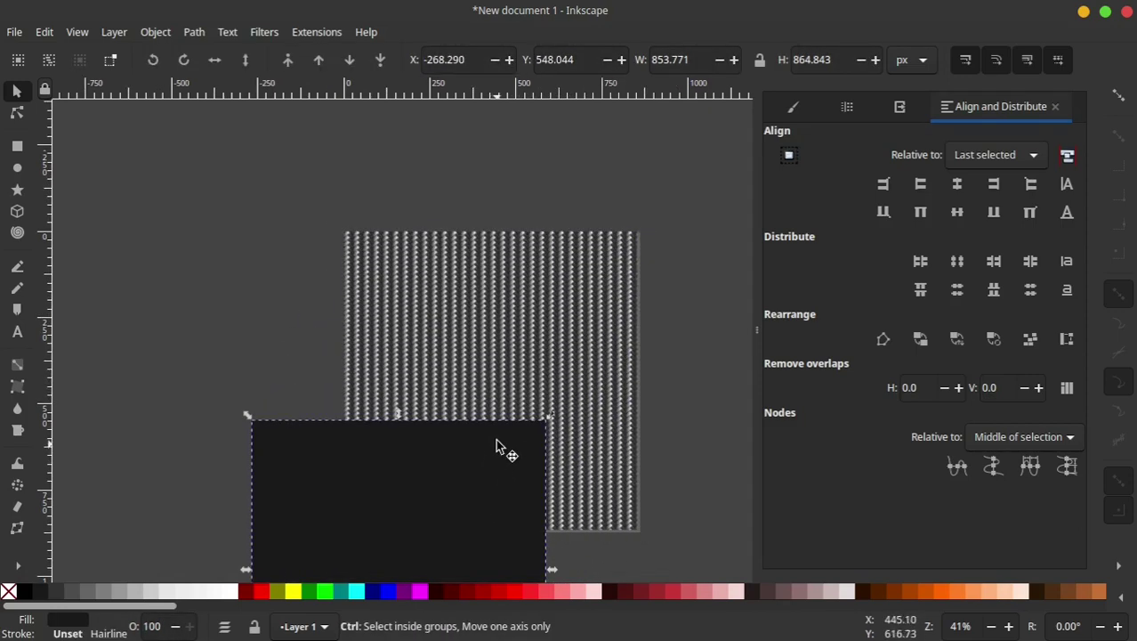
key(Escape)
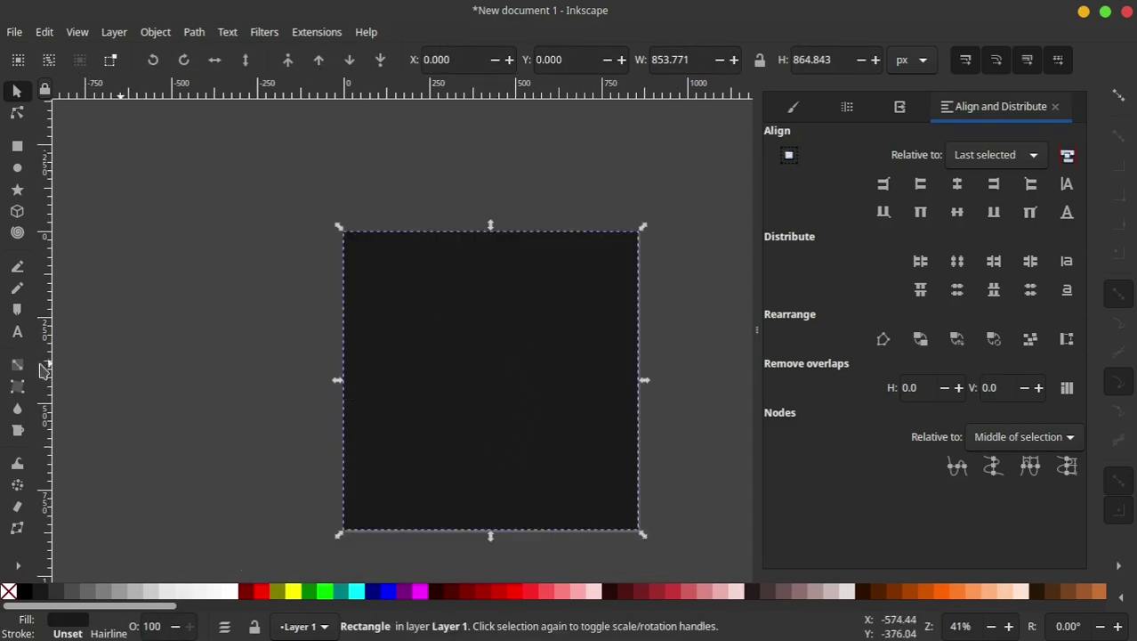
Step: Try a linear gradient on the dark rectangle, then undo it
click(19, 366)
drag(373, 257, 630, 523)
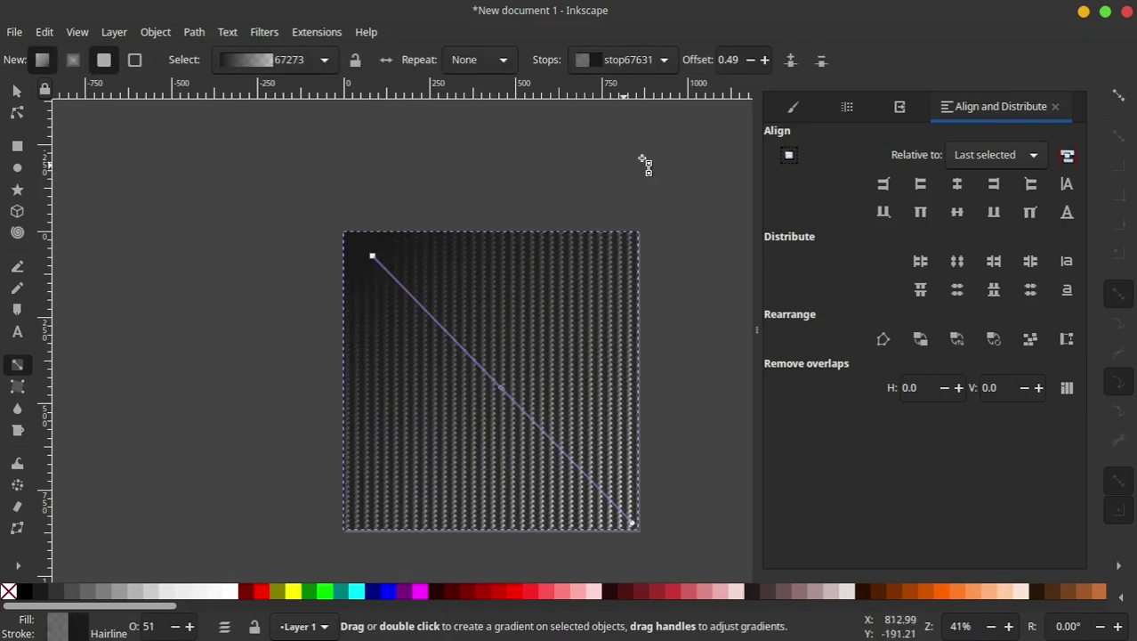
key(ctrl+shift+f)
drag(373, 256, 346, 233)
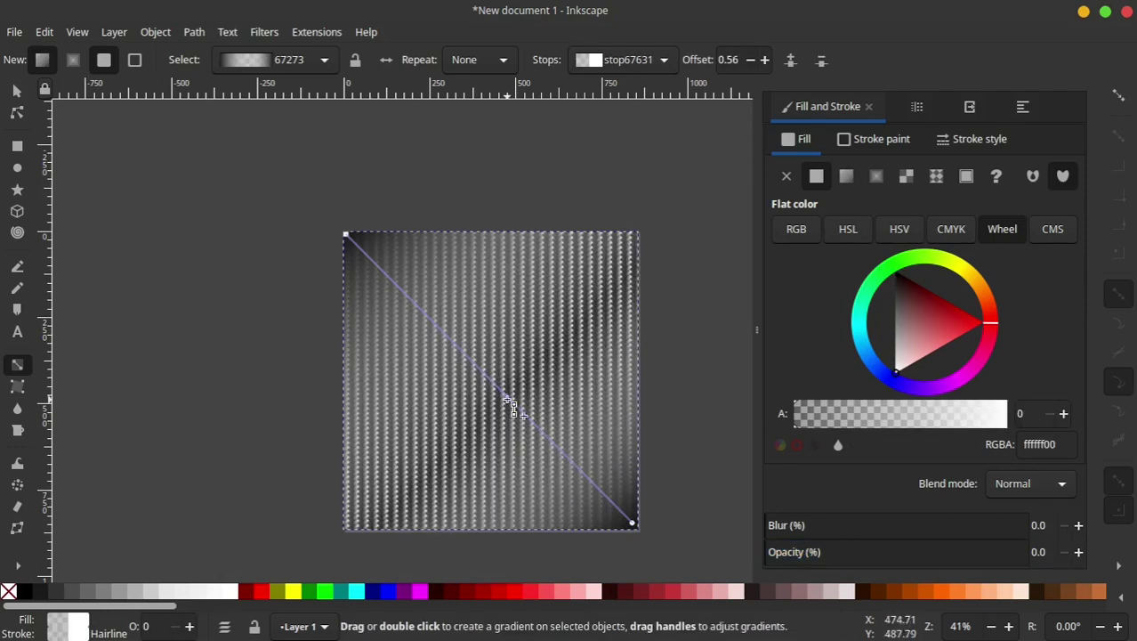
key(ctrl+z)
key(ctrl+z)
key(s)
key(Escape)
Step: Drag a radial gradient outward from the rectangle's centre
key(g)
mouse_move(368, 330)
mouse_down()
mouse_move(508, 330)
mouse_move(602, 518)
mouse_move(610, 589)
mouse_up()
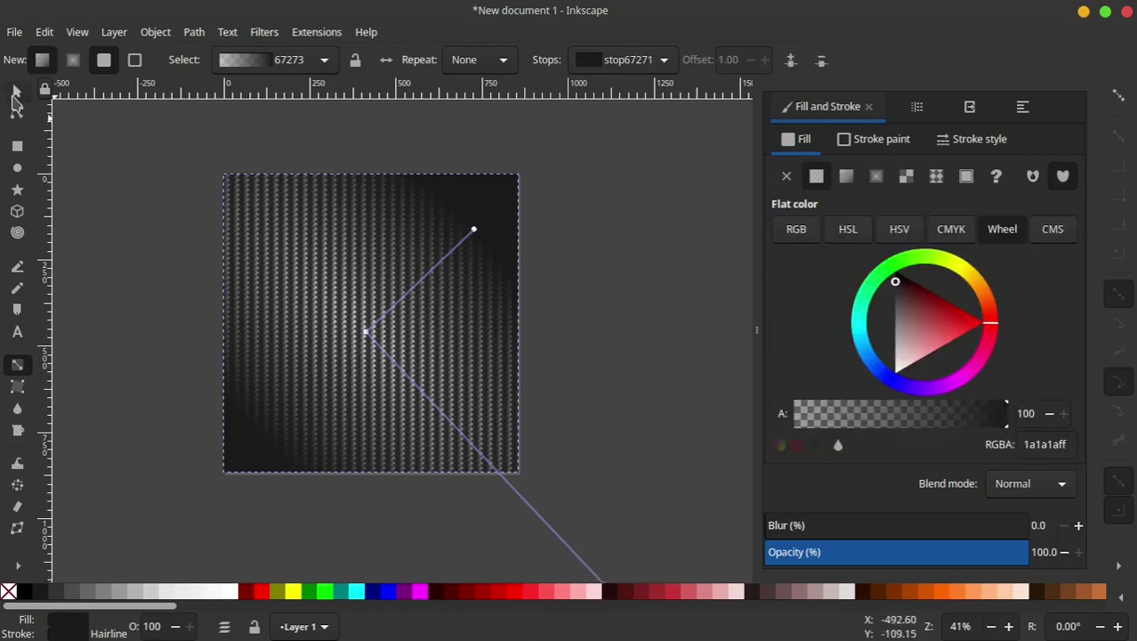
click(15, 92)
click(203, 233)
Step: Select the gradient-shaded rectangle with the Gradient tool to widen its radius toward the top-right
scroll(203, 234, left, 4)
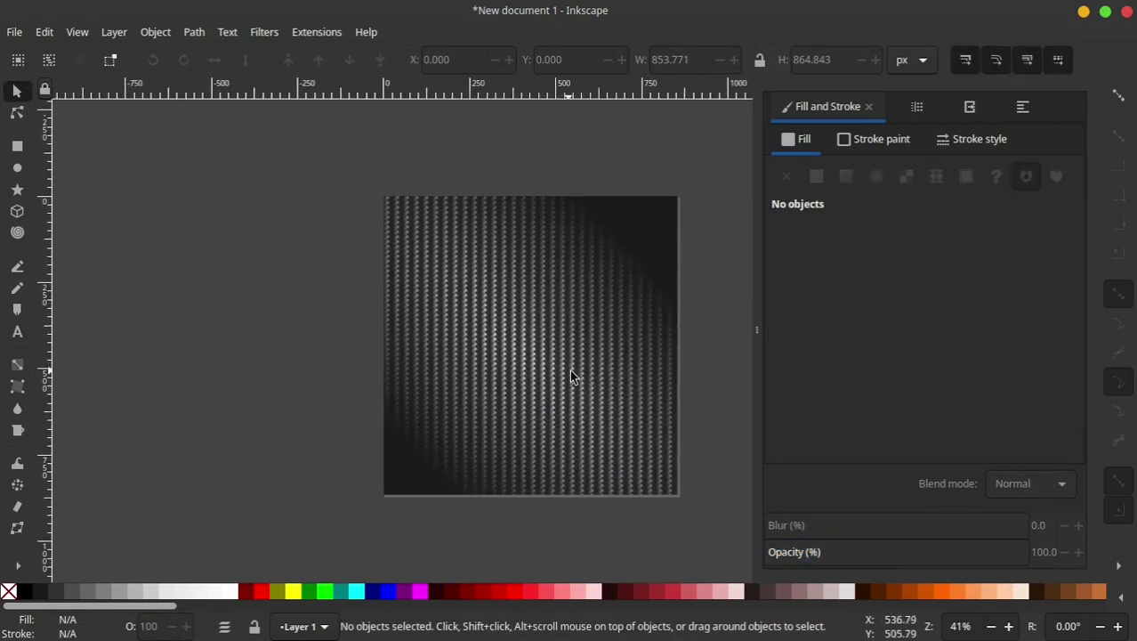
scroll(546, 349, up, 2)
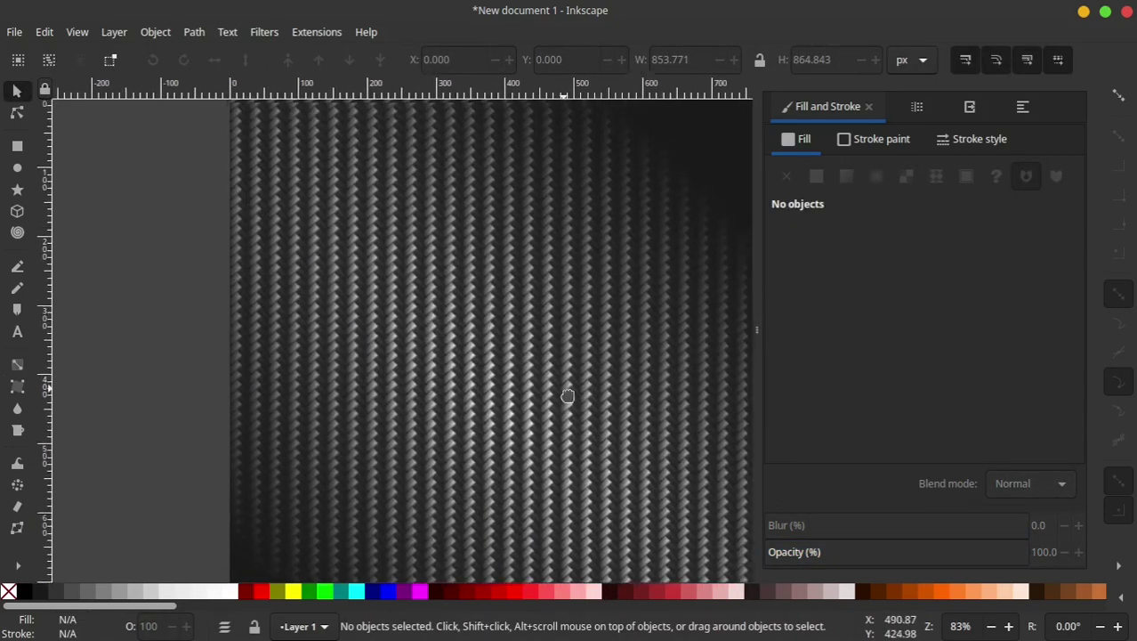
scroll(567, 395, right, 3)
scroll(494, 337, left, 2)
scroll(535, 367, up, 2)
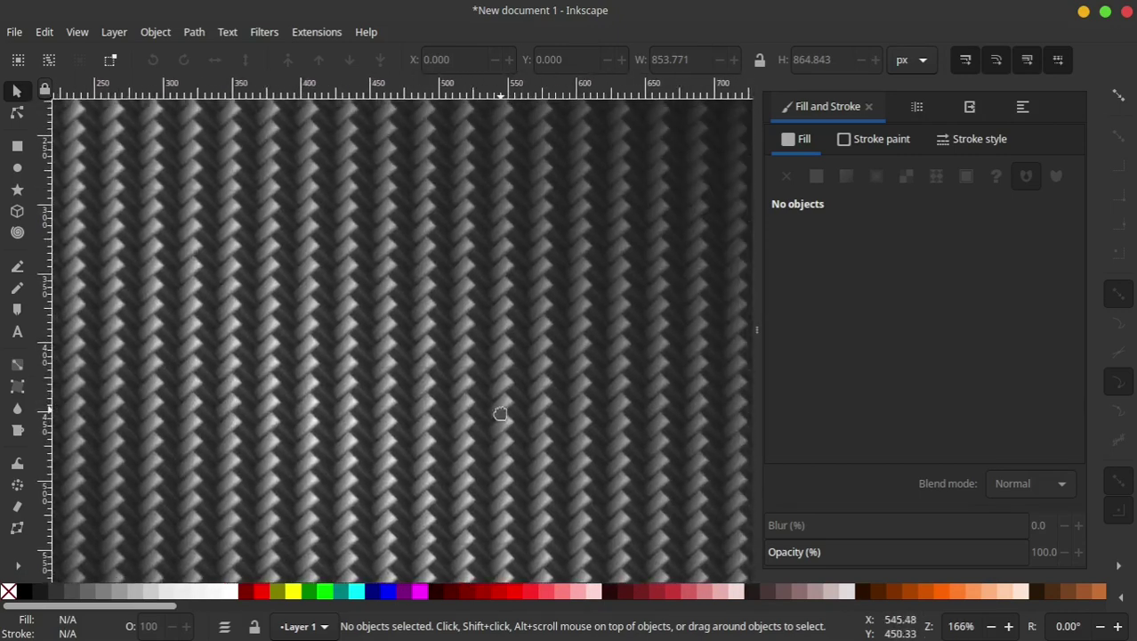
scroll(523, 414, down, 1)
scroll(525, 425, down, 1)
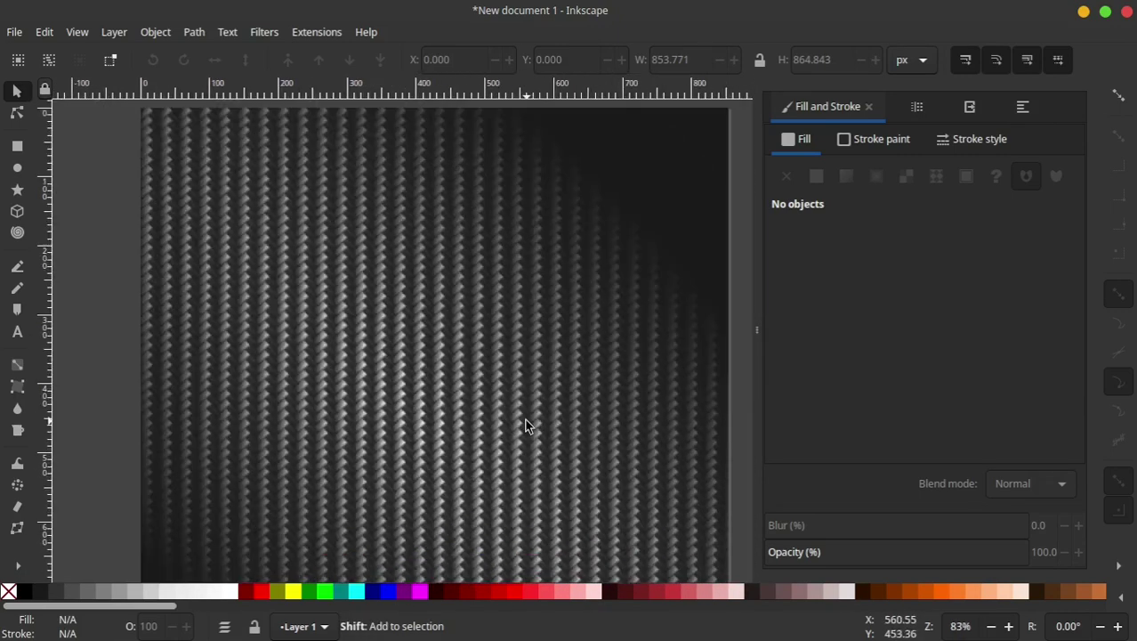
scroll(525, 425, down, 2)
scroll(528, 396, down, 1)
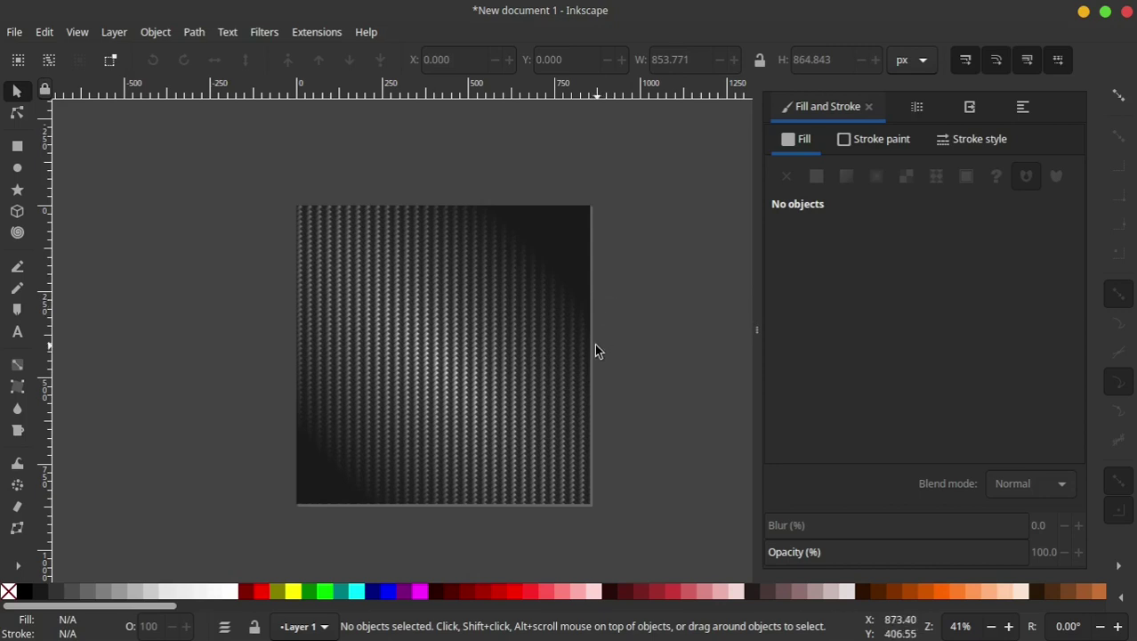
click(552, 289)
click(16, 365)
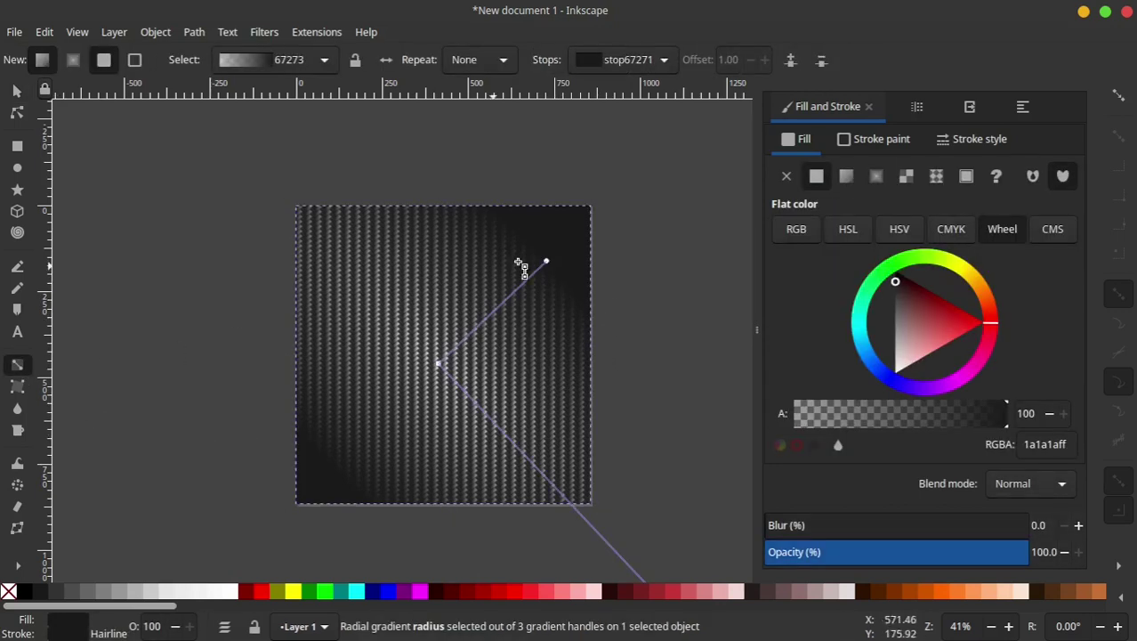